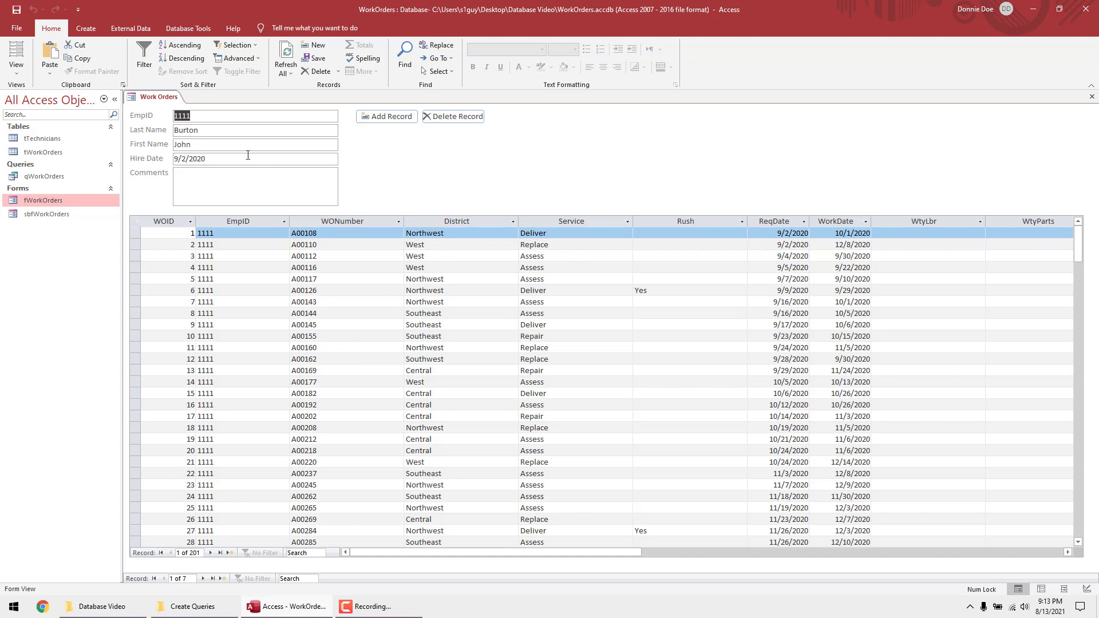
- Browse through the technician records in the Work Orders form, then close the form
{"action": "left_click", "coordinate": [204, 579]}
{"action": "left_click", "coordinate": [204, 579]}
{"action": "left_click", "coordinate": [205, 579]}
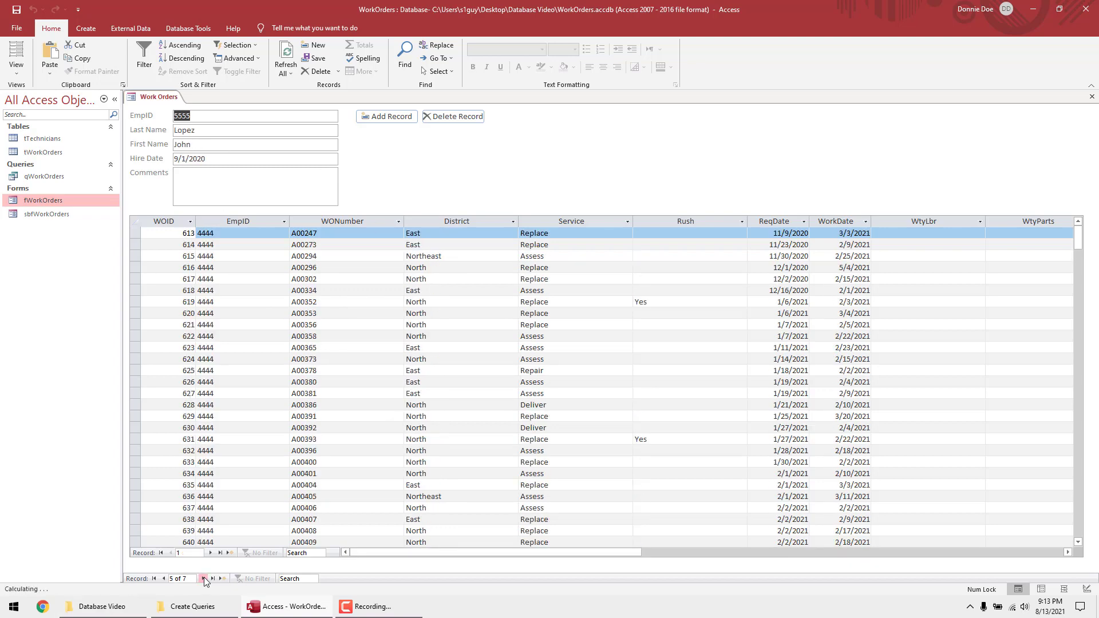
{"action": "left_click", "coordinate": [204, 579]}
{"action": "left_click", "coordinate": [1091, 97]}
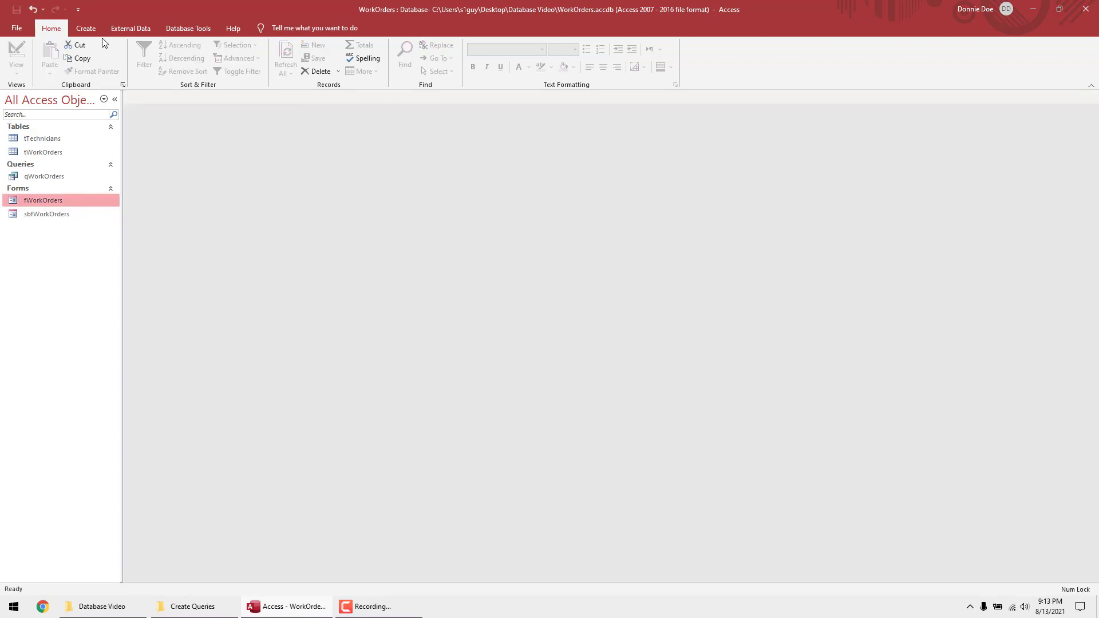
{"action": "left_click", "coordinate": [84, 29]}
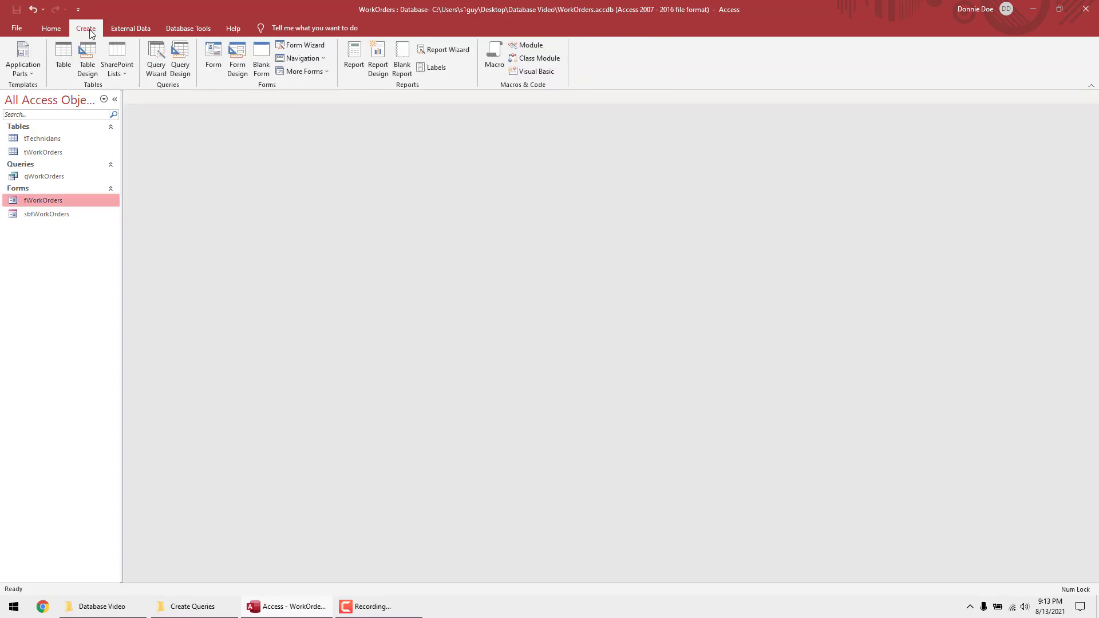
{"action": "left_click", "coordinate": [459, 48]}
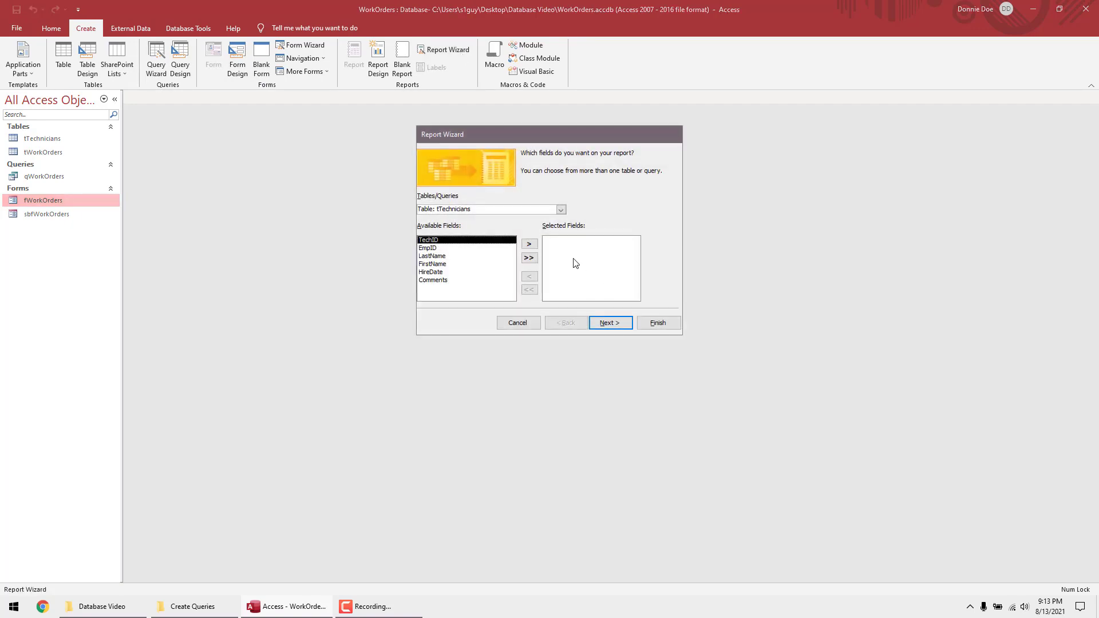
{"action": "left_click", "coordinate": [560, 210]}
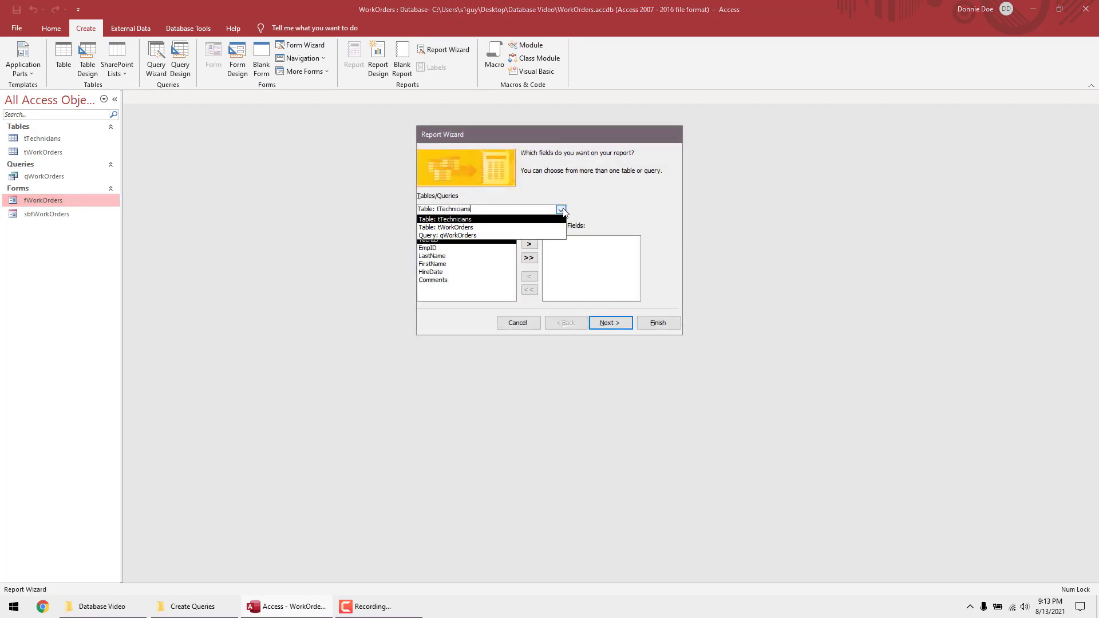
{"action": "left_click", "coordinate": [488, 236]}
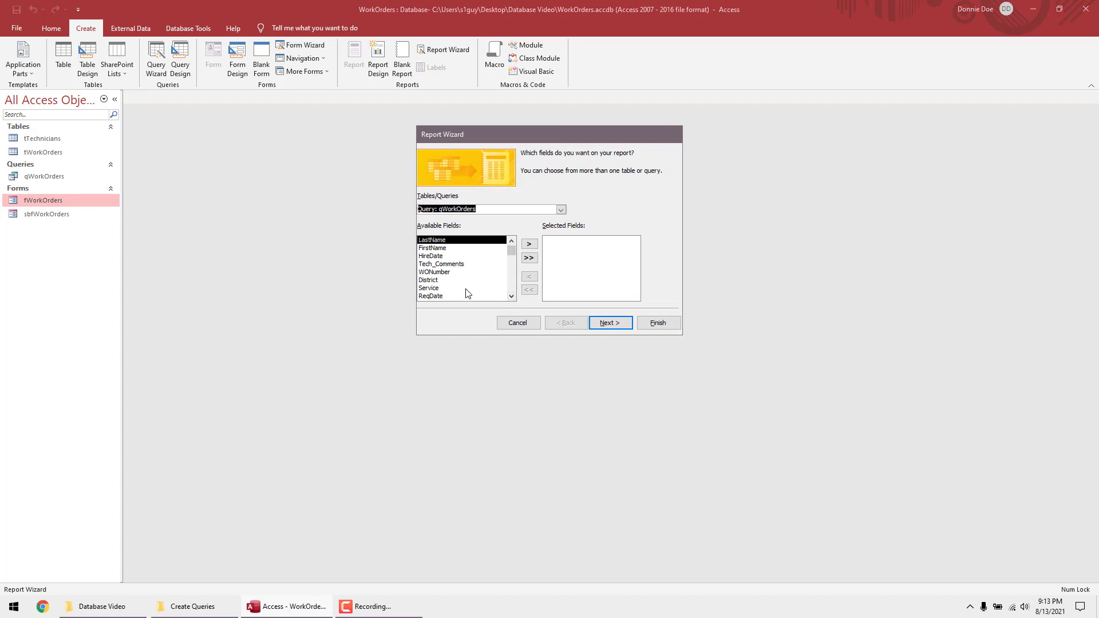
{"action": "left_click", "coordinate": [518, 323]}
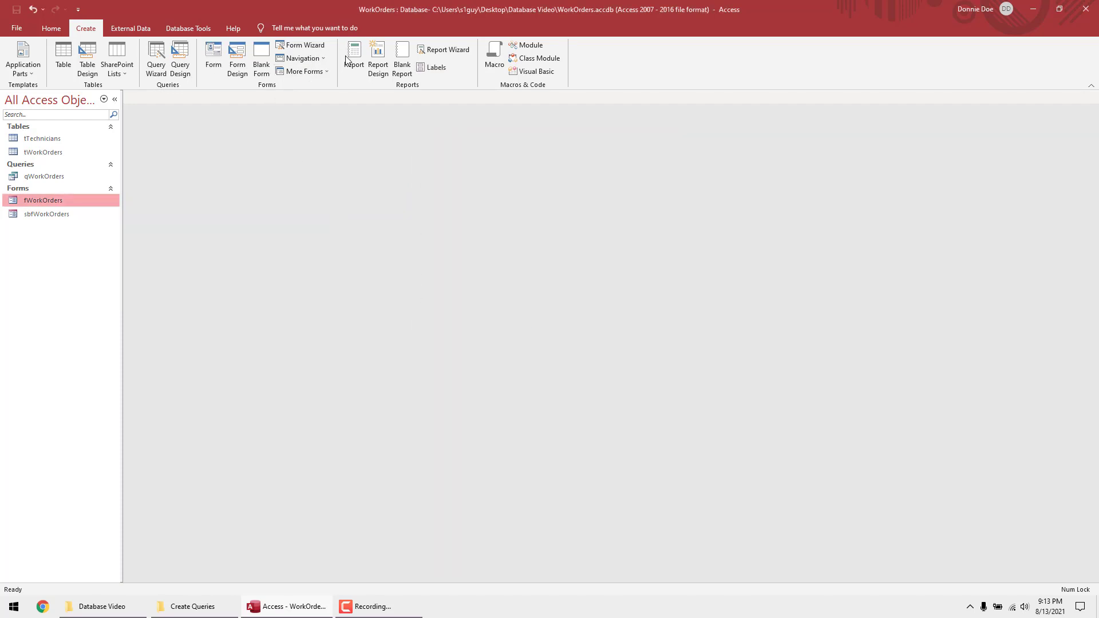
- Create a blank report in Design view with Print Preview as its default view and Work Orders as its caption
{"action": "left_click", "coordinate": [378, 56]}
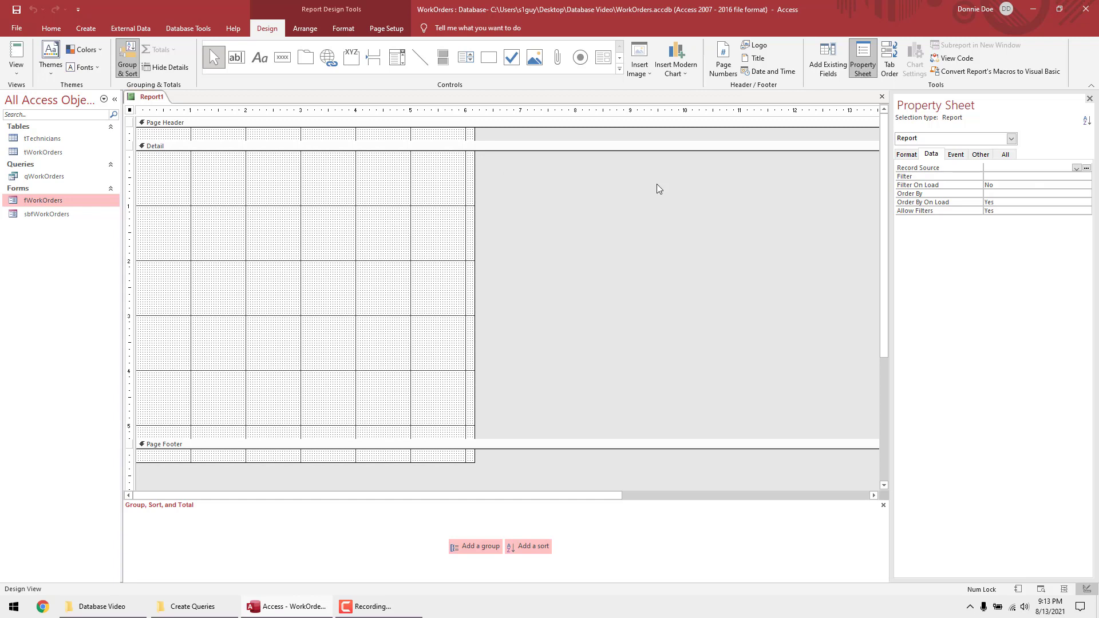
{"action": "left_click", "coordinate": [910, 156]}
{"action": "left_click", "coordinate": [1028, 176]}
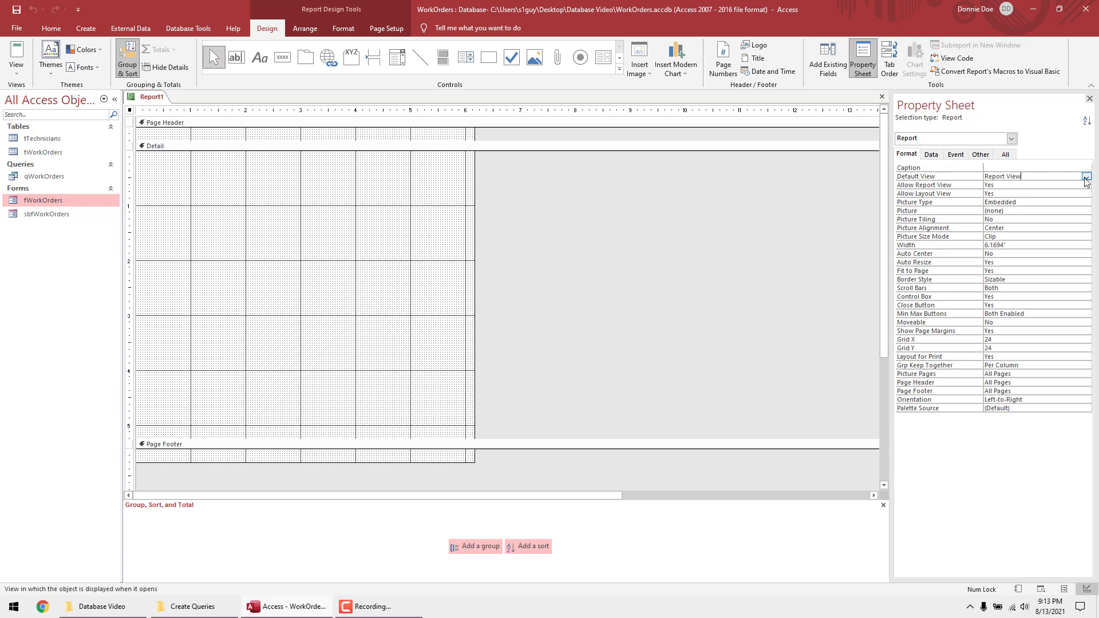
{"action": "left_click", "coordinate": [1085, 177]}
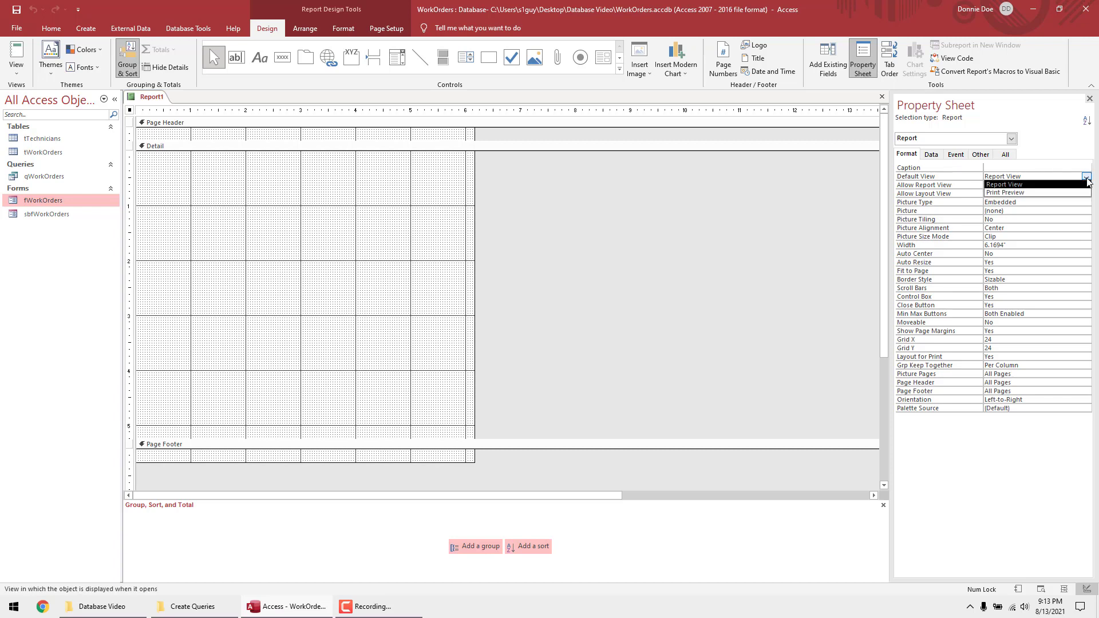
{"action": "left_click", "coordinate": [1014, 193]}
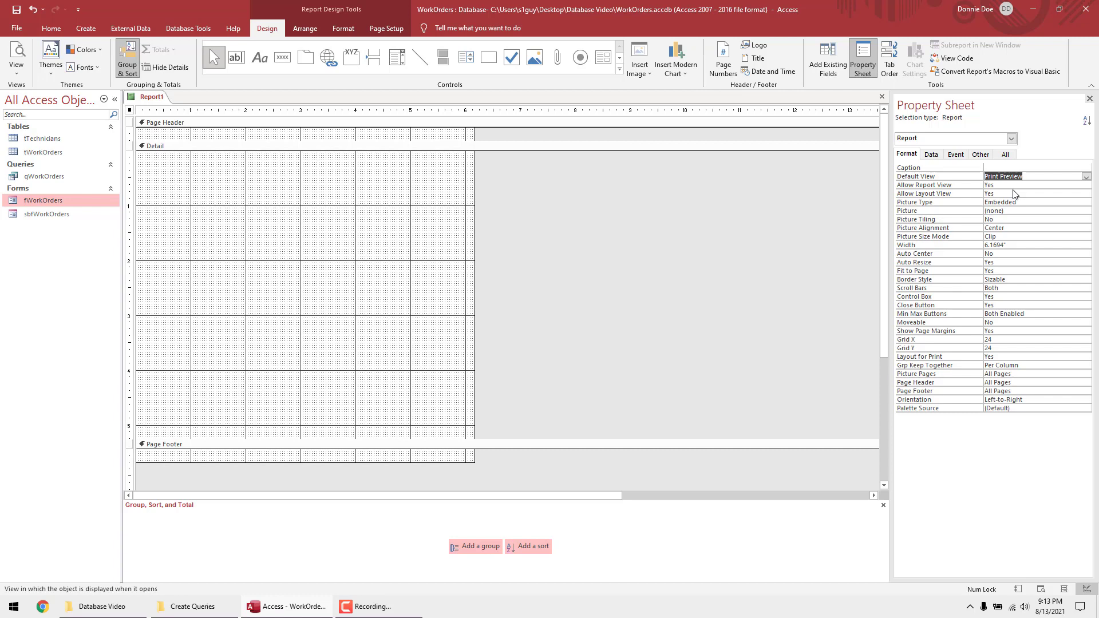
{"action": "left_click", "coordinate": [954, 168]}
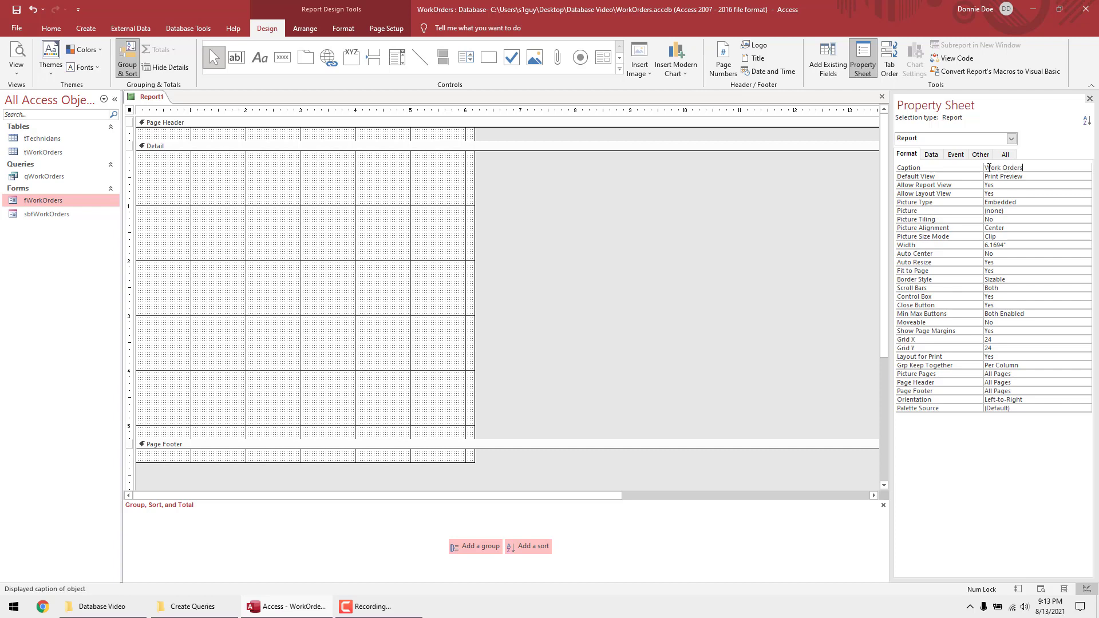
- Set the report's record source to the qWorkOrders query
{"action": "left_click", "coordinate": [931, 154]}
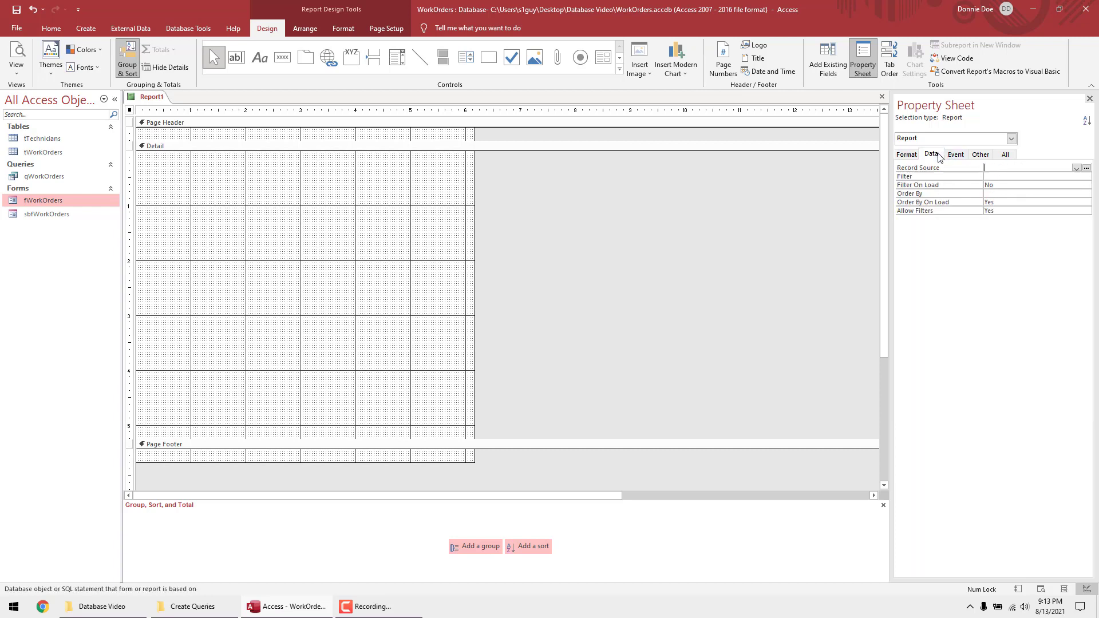
{"action": "left_click", "coordinate": [1076, 169]}
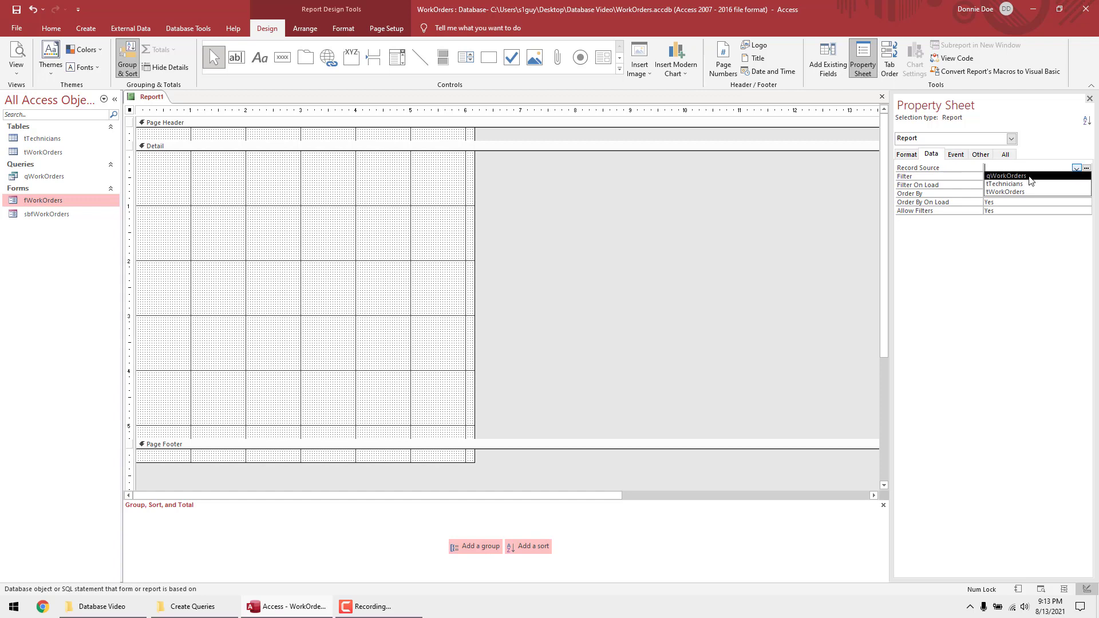
{"action": "left_click", "coordinate": [999, 177]}
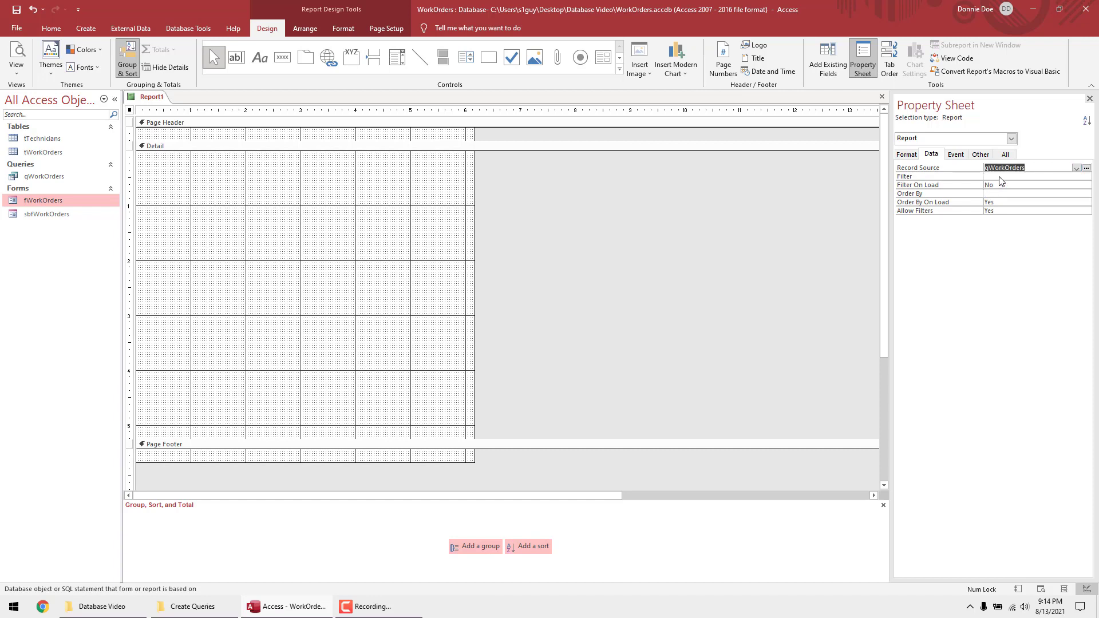
- Check which fields the record source makes available and review the report's format properties
{"action": "left_click", "coordinate": [830, 67]}
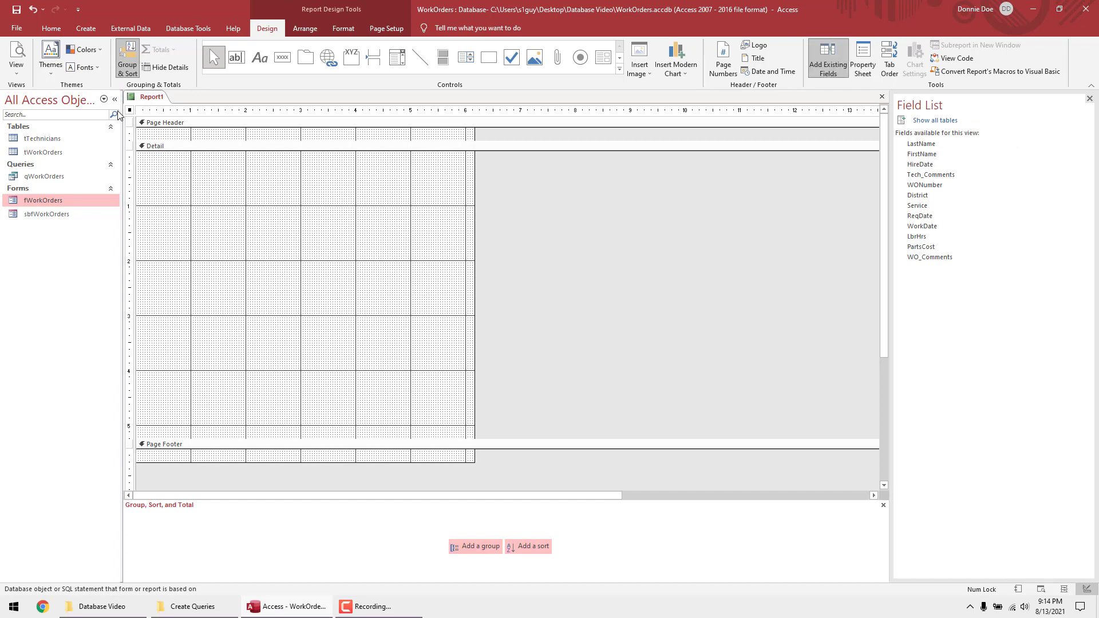
{"action": "left_click", "coordinate": [860, 62]}
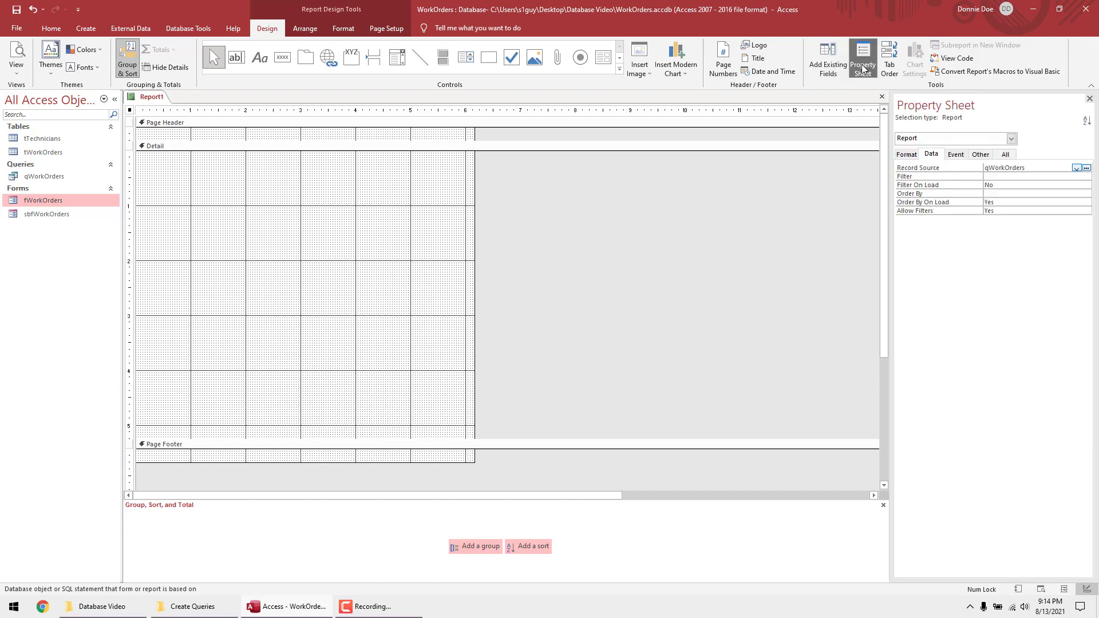
{"action": "left_click", "coordinate": [914, 158]}
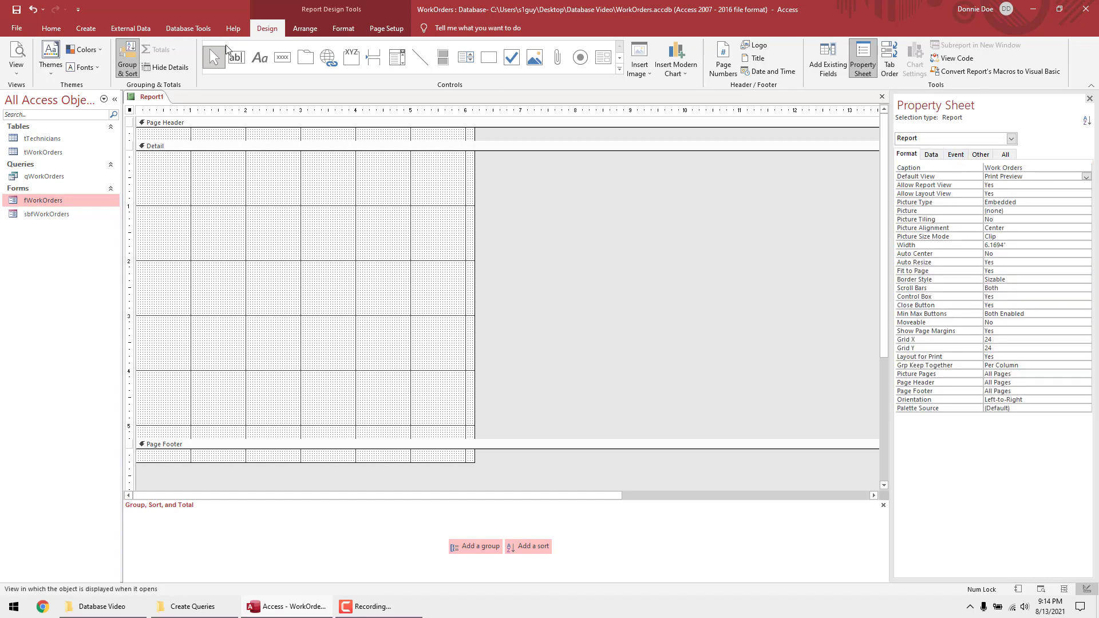
{"action": "left_click", "coordinate": [344, 29]}
{"action": "left_click", "coordinate": [264, 28]}
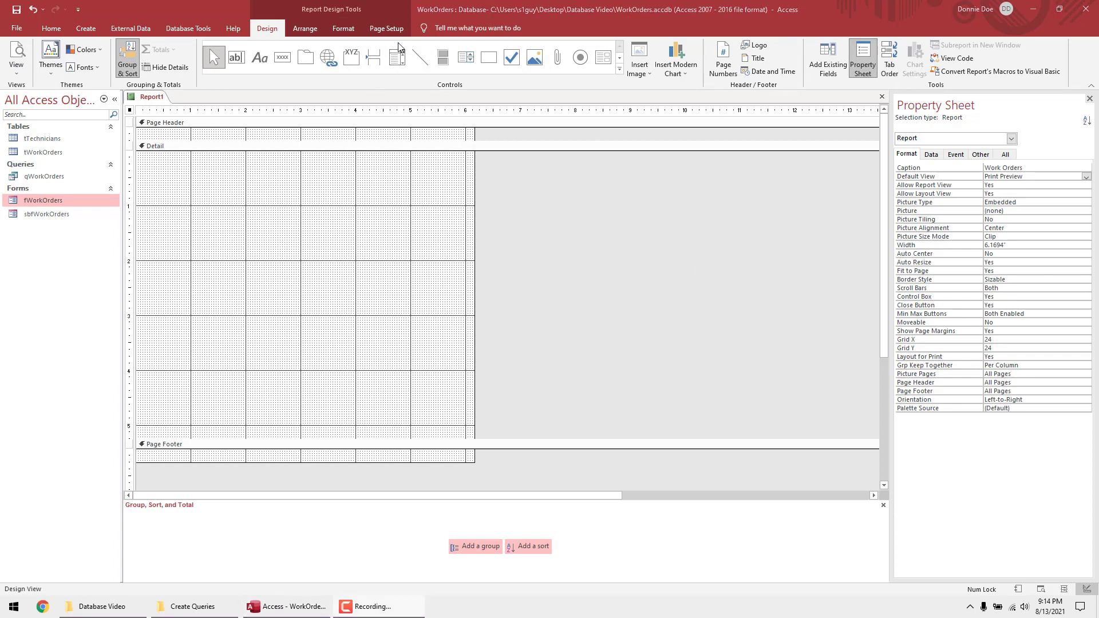
- Set the report's page orientation to landscape, check the page in Print Preview and return to Design view
{"action": "left_click", "coordinate": [390, 30]}
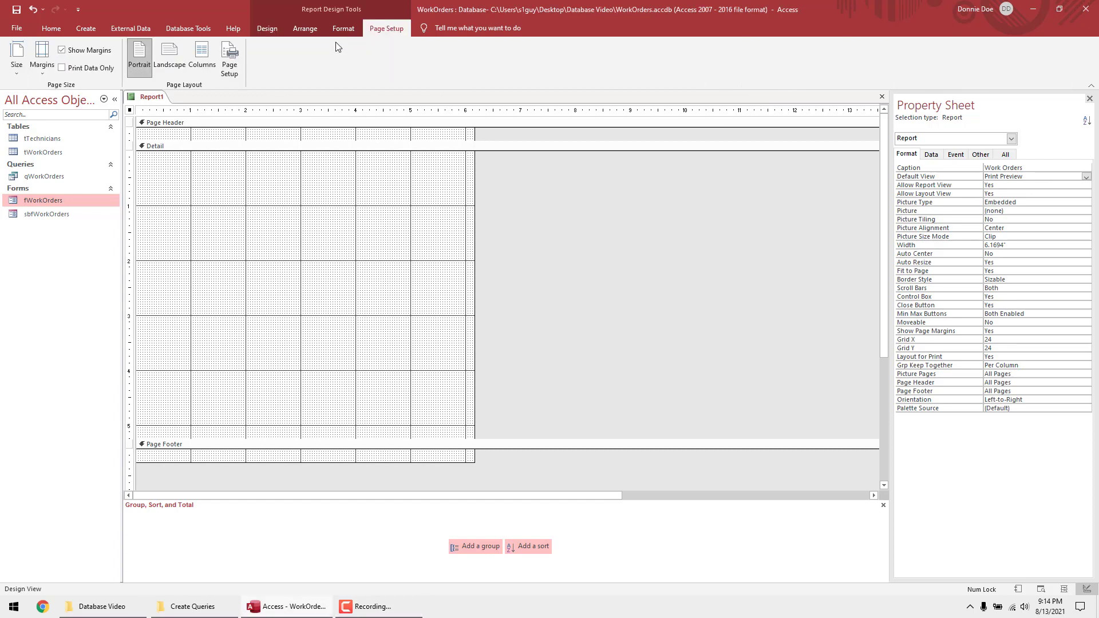
{"action": "left_click", "coordinate": [172, 52]}
{"action": "left_click", "coordinate": [271, 236]}
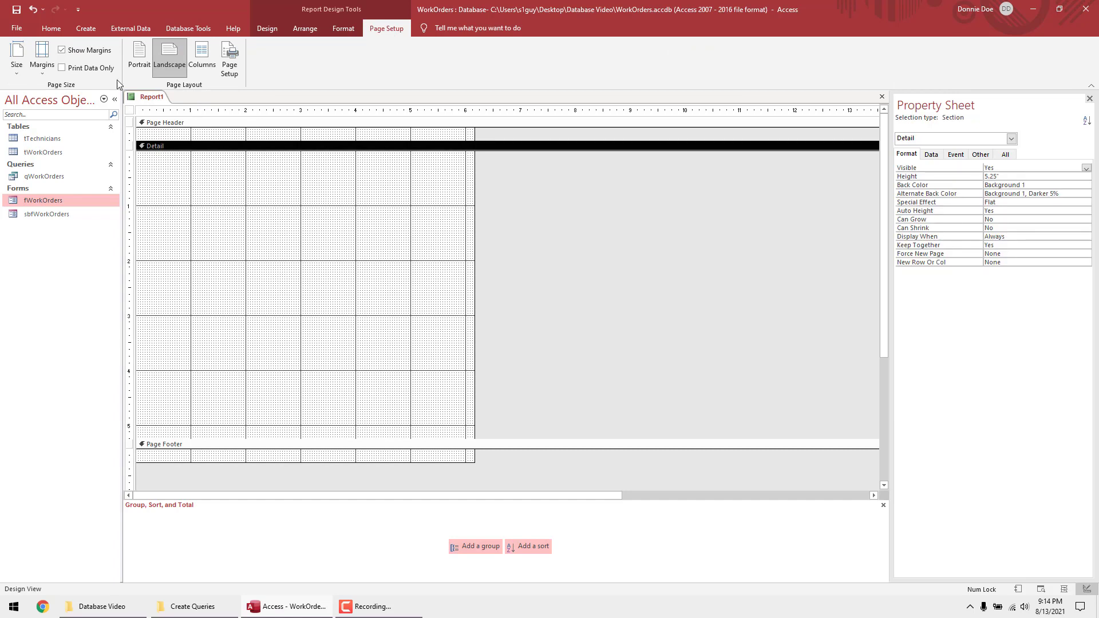
{"action": "left_click", "coordinate": [51, 28]}
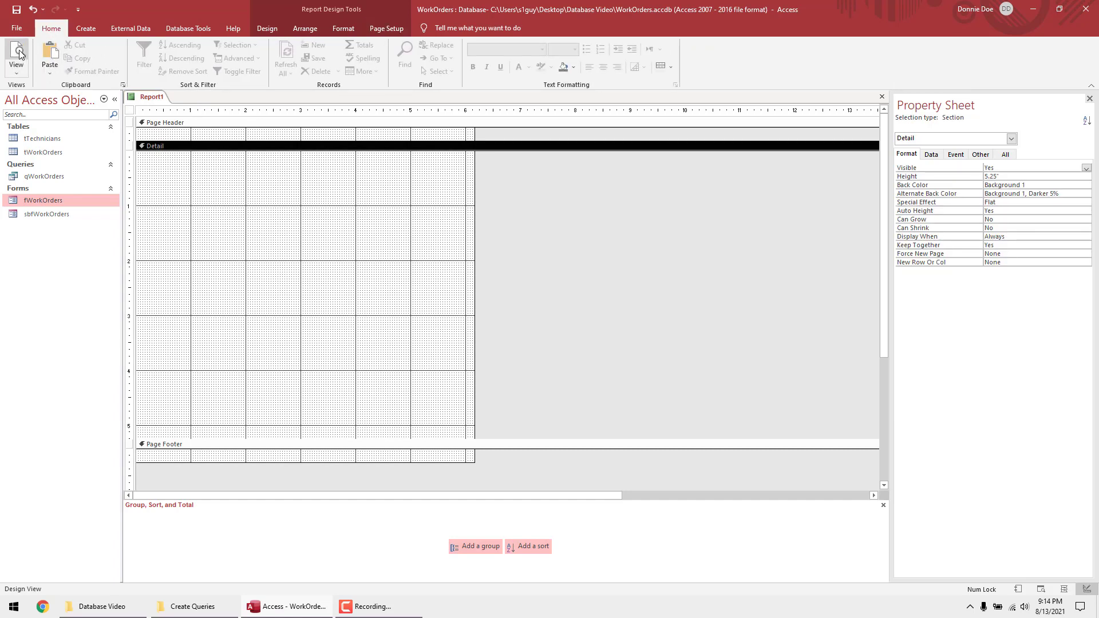
{"action": "left_click", "coordinate": [19, 53]}
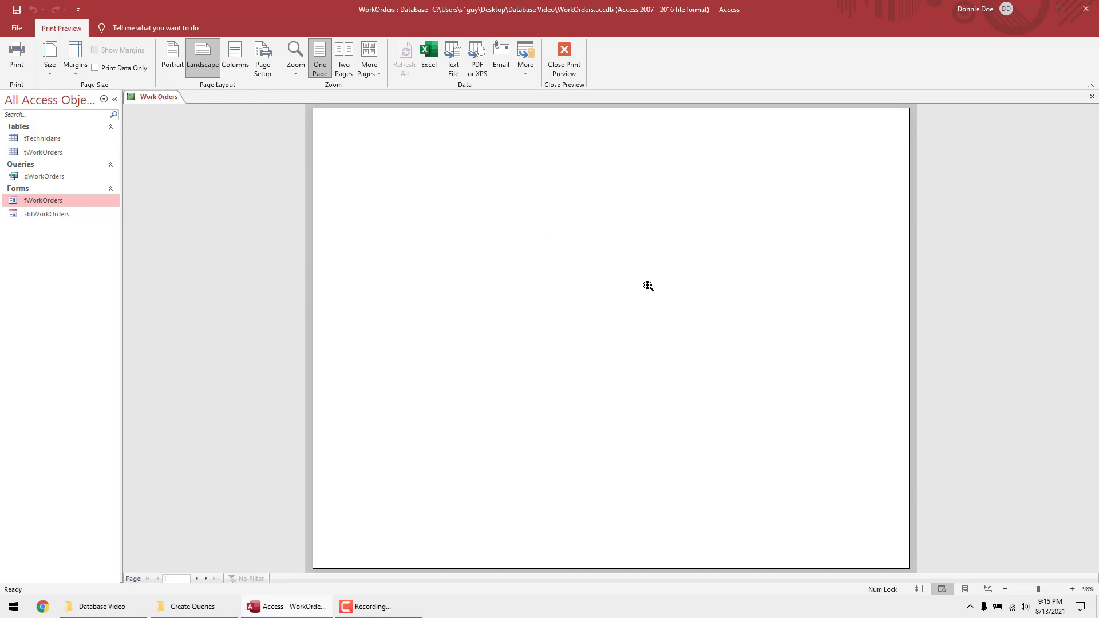
{"action": "left_click", "coordinate": [564, 53]}
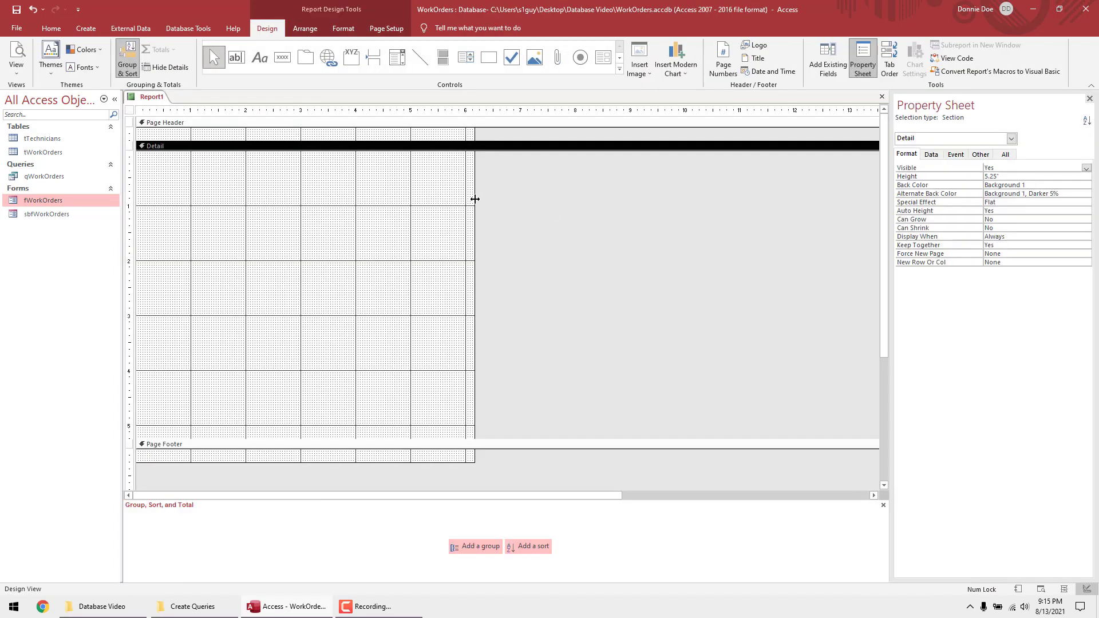
- Widen the report's design area to about 10 inches
{"action": "left_click_drag", "start_coordinate": [474, 201], "coordinate": [713, 220]}
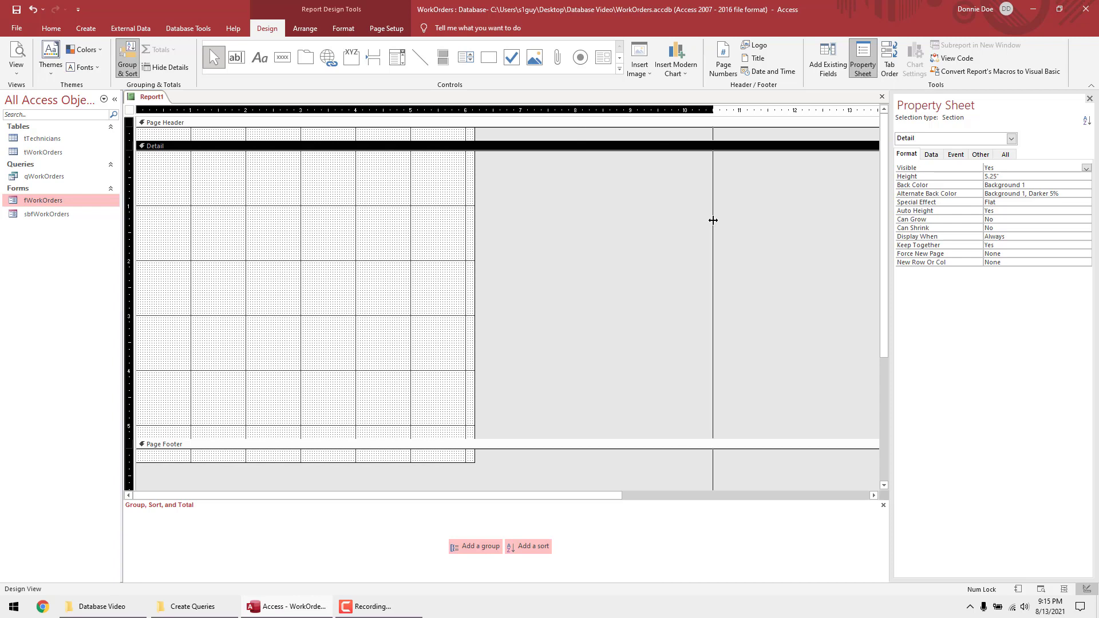
{"action": "left_click_drag", "start_coordinate": [712, 220], "coordinate": [687, 231]}
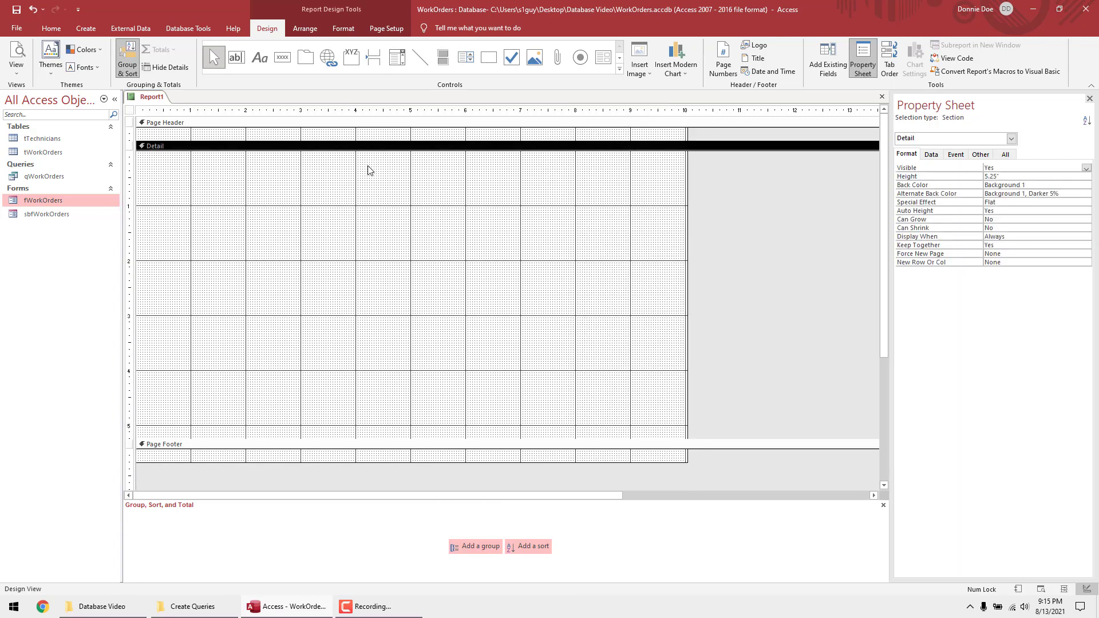
- Show the report's available fields and select the FirstName field in the list
{"action": "left_click", "coordinate": [824, 67]}
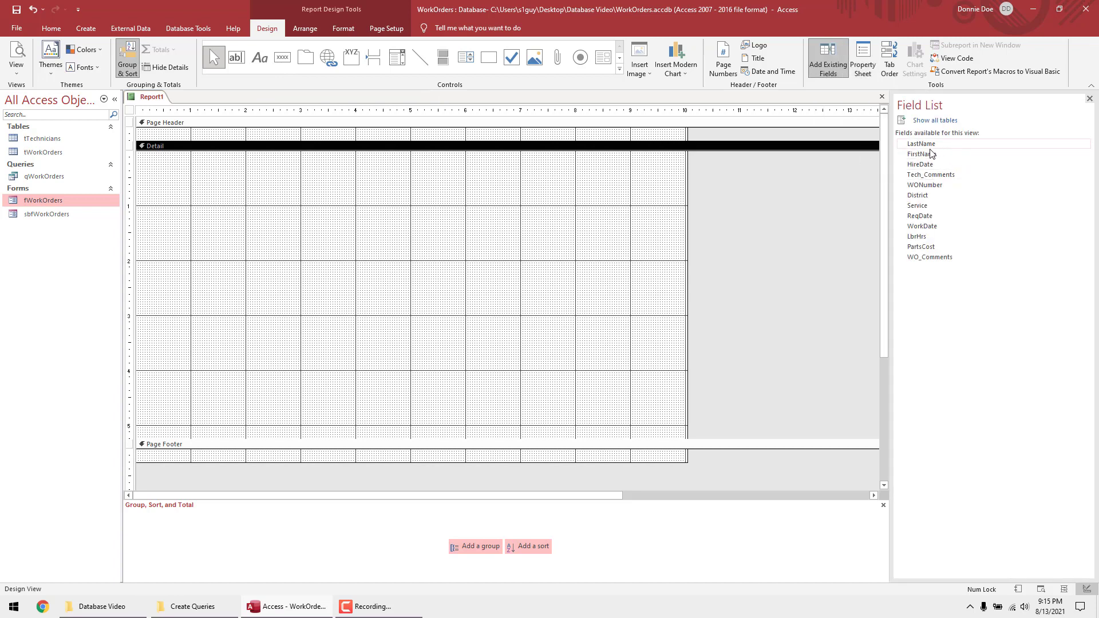
{"action": "left_click", "coordinate": [930, 144]}
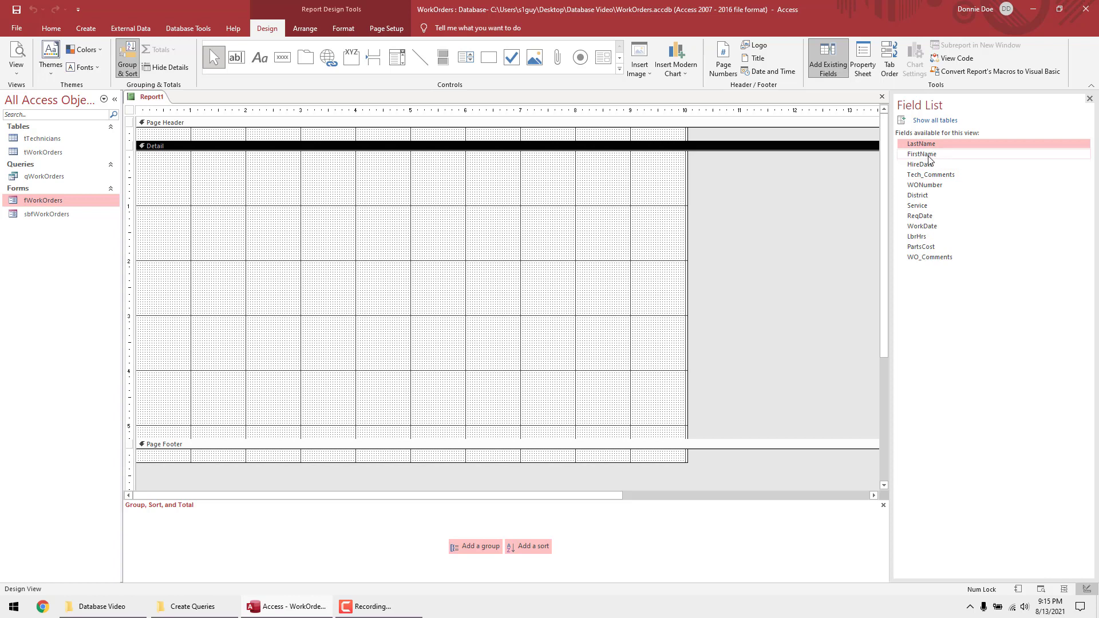
{"action": "left_click", "coordinate": [932, 154]}
{"action": "left_click", "coordinate": [933, 143]}
{"action": "left_click", "coordinate": [938, 153]}
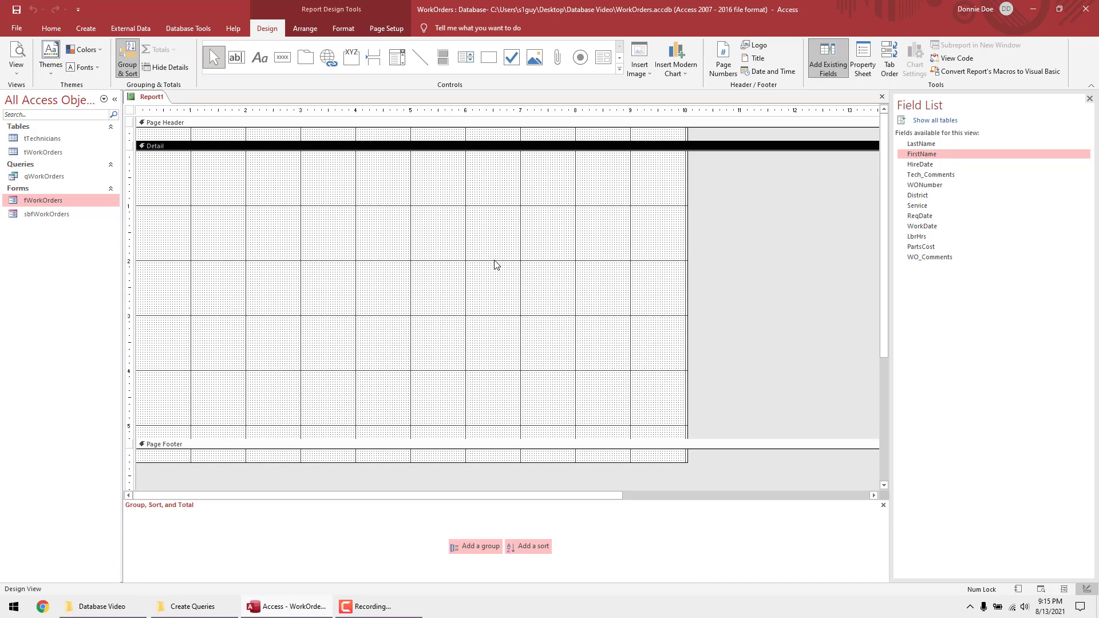
- Add an unbound text box with its label to the Detail section, about 2.3 inches across and 0.6 inches down
{"action": "left_click", "coordinate": [235, 60]}
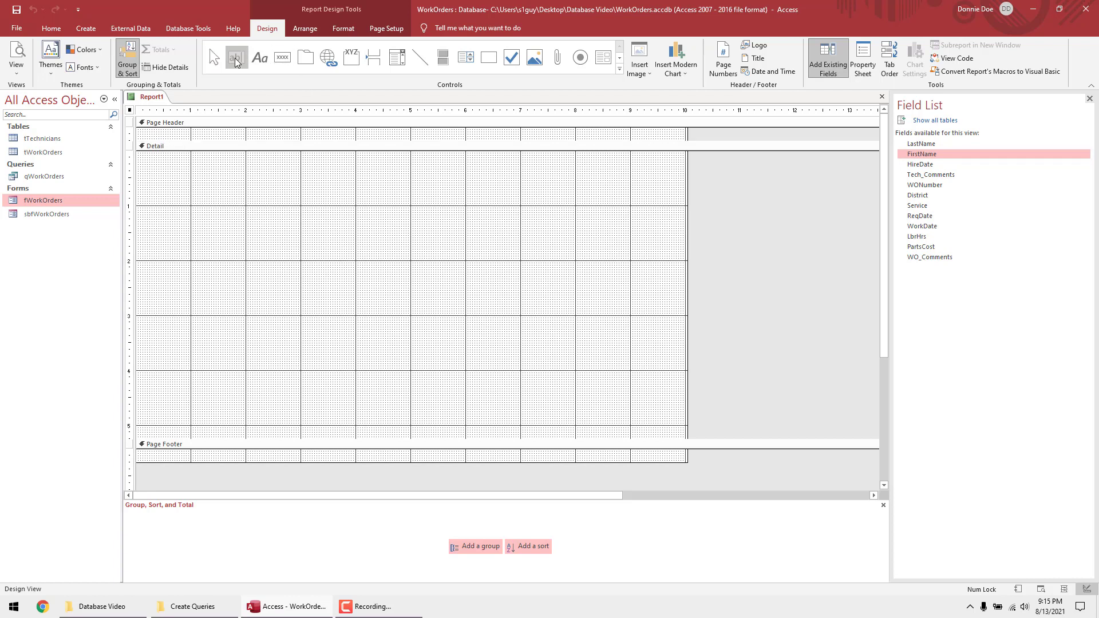
{"action": "left_click", "coordinate": [202, 167]}
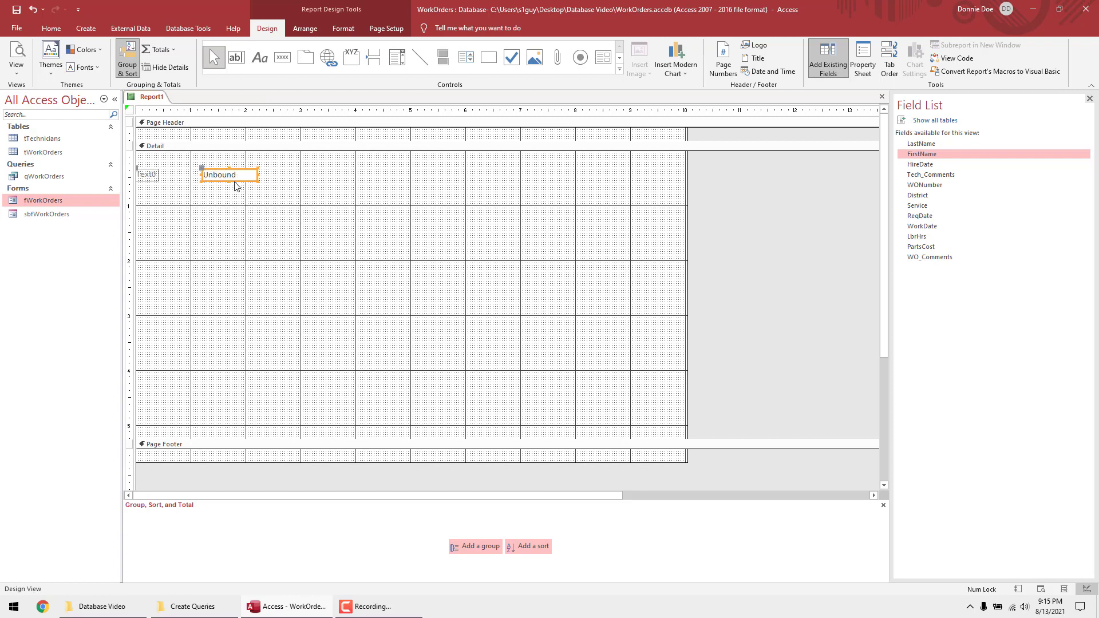
{"action": "left_click_drag", "start_coordinate": [235, 184], "coordinate": [282, 196]}
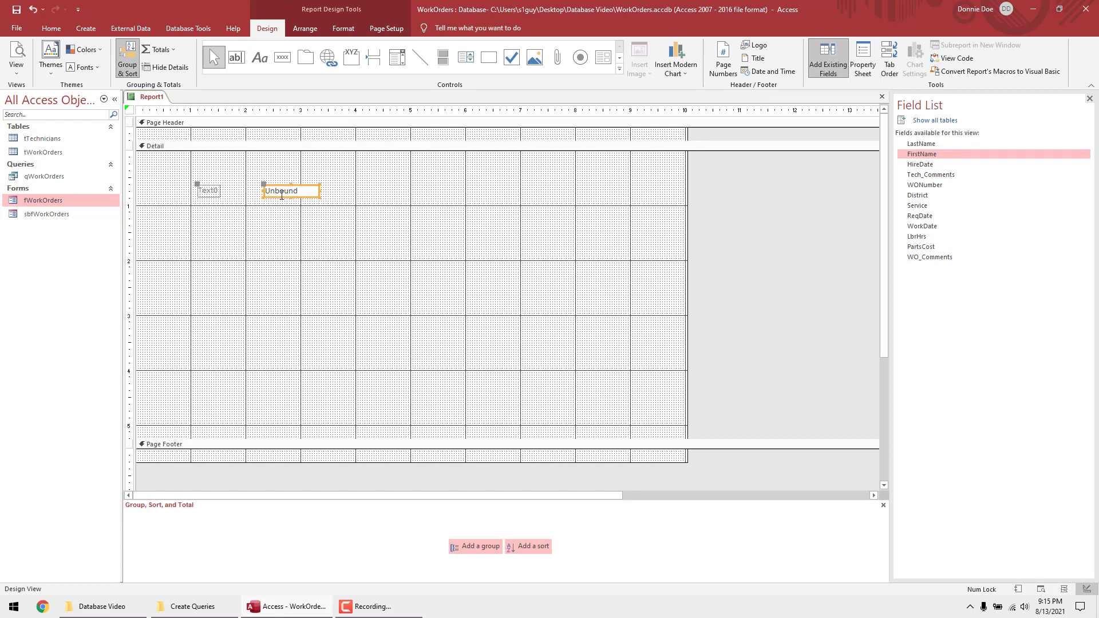
{"action": "left_click", "coordinate": [931, 144]}
{"action": "left_click_drag", "start_coordinate": [930, 143], "coordinate": [464, 227]}
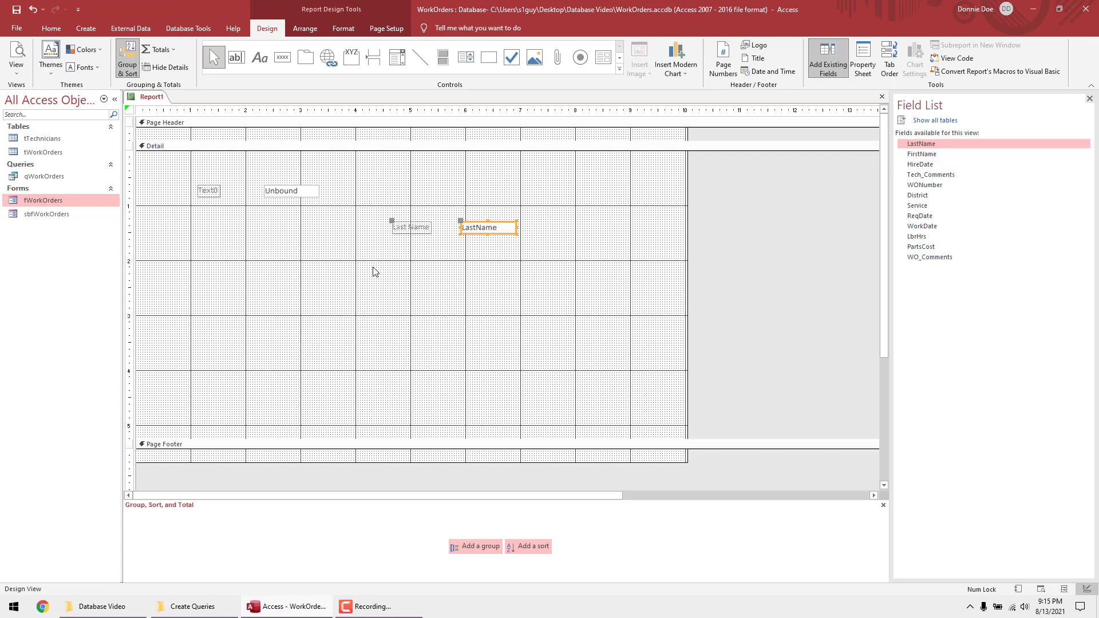
{"action": "left_click_drag", "start_coordinate": [372, 267], "coordinate": [575, 201]}
{"action": "left_click_drag", "start_coordinate": [590, 263], "coordinate": [376, 209]}
{"action": "key", "text": "Delete"}
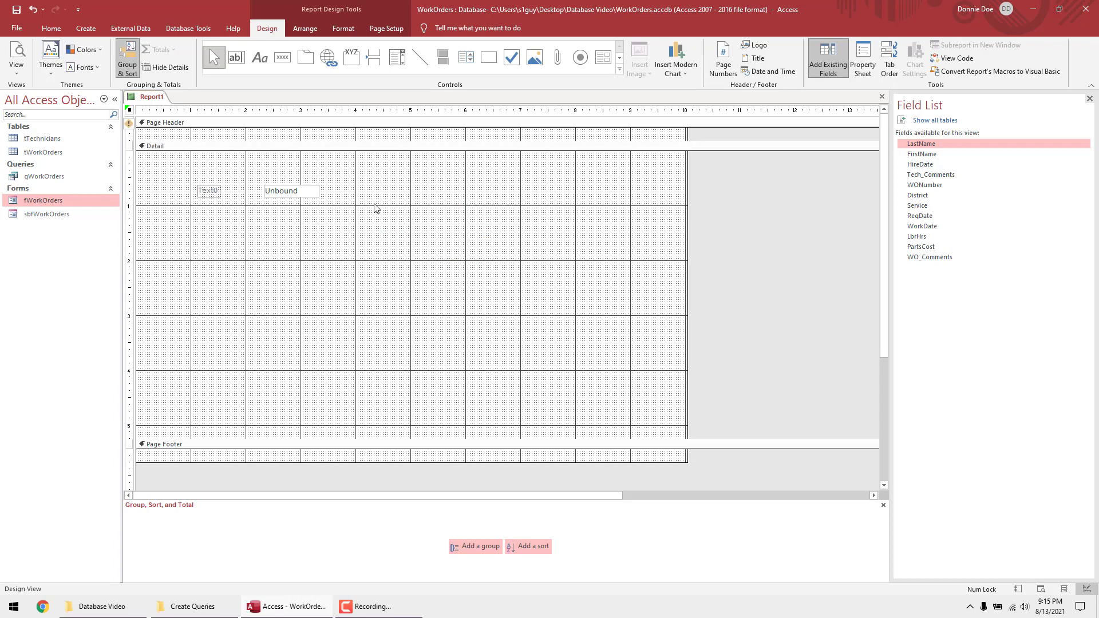
- Set the unbound text box's control source to =[LastName]&", "&[FirstName] and widen the box to about 2.4 inches
{"action": "left_click", "coordinate": [314, 191]}
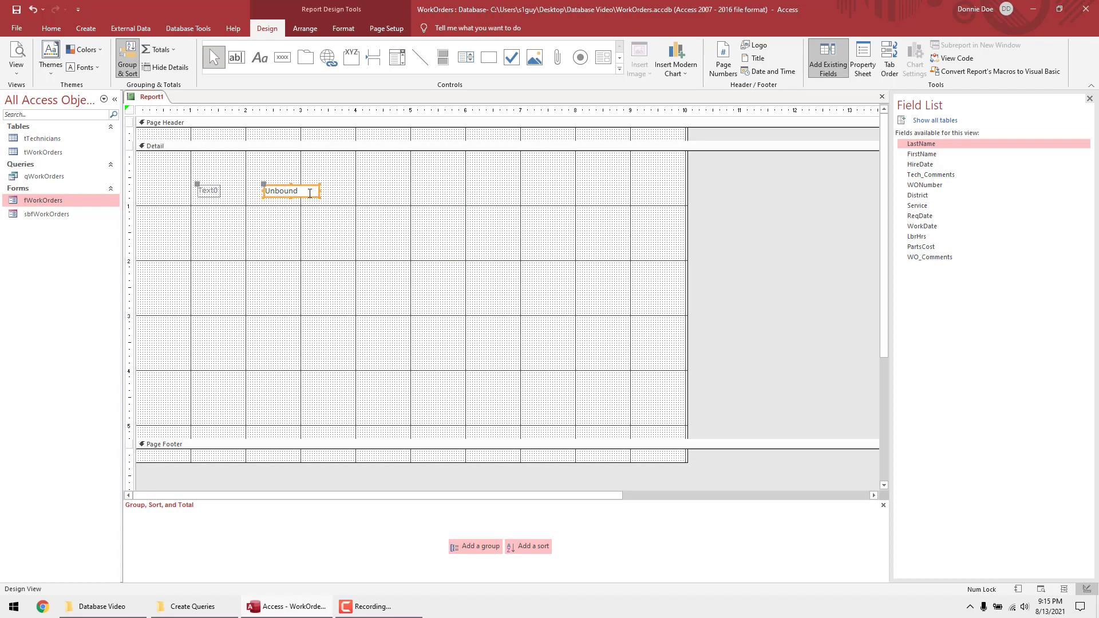
{"action": "right_click", "coordinate": [309, 192]}
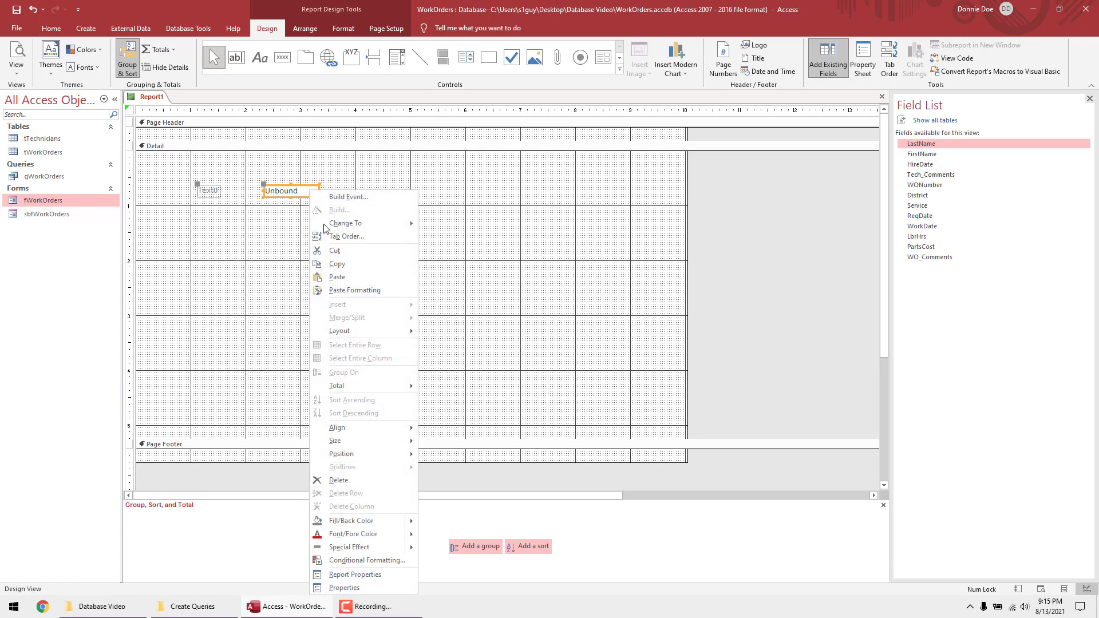
{"action": "left_click", "coordinate": [357, 589]}
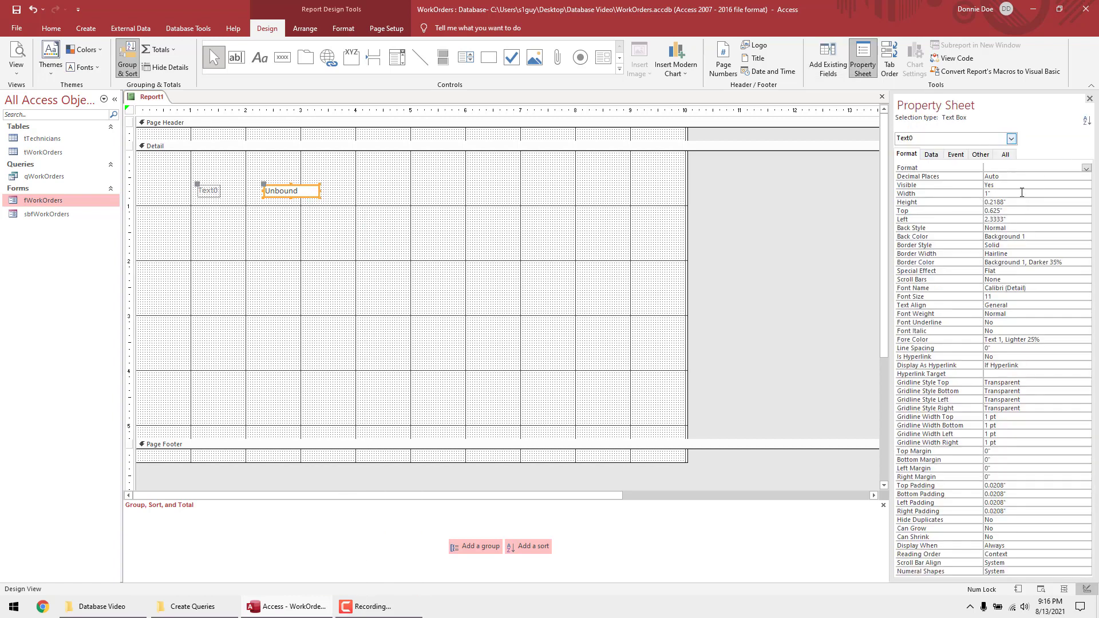
{"action": "left_click", "coordinate": [935, 157]}
{"action": "left_click", "coordinate": [967, 170]}
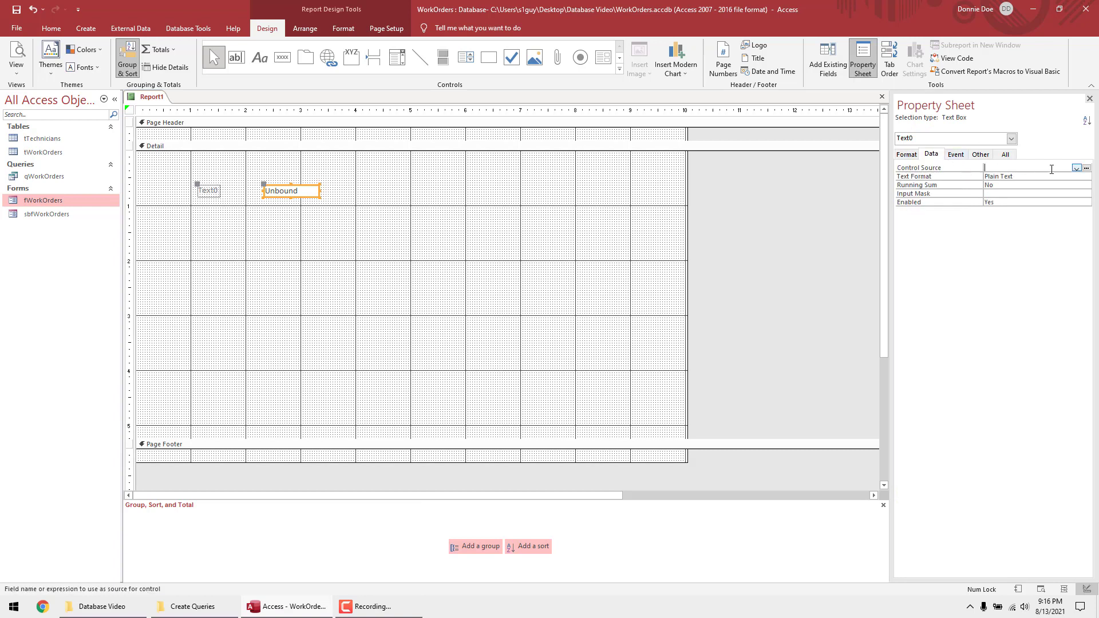
{"action": "left_click", "coordinate": [1085, 168]}
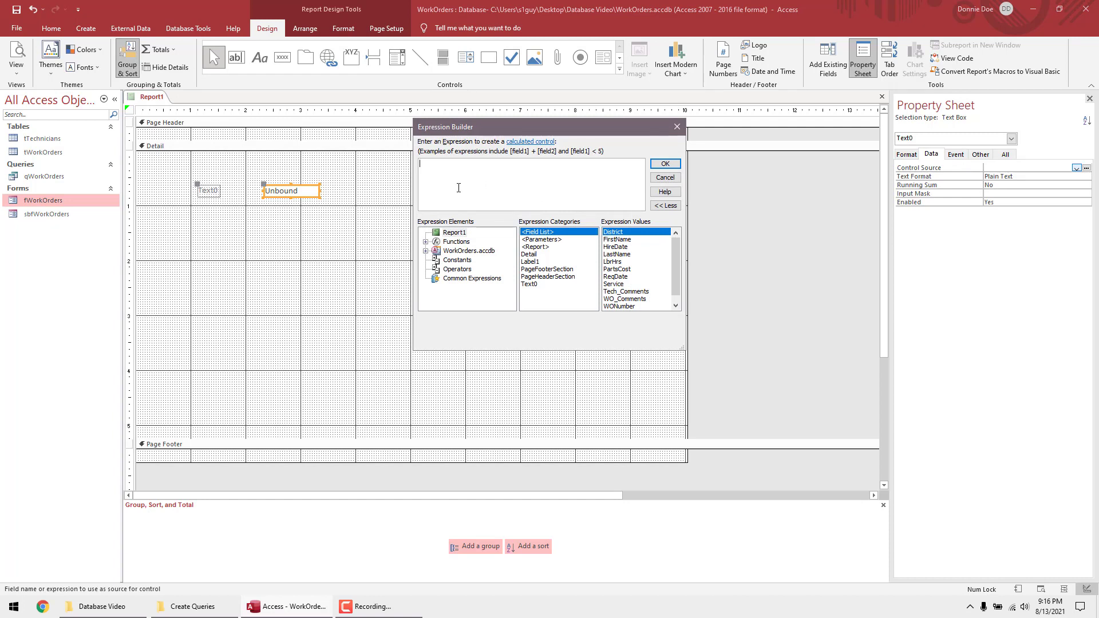
{"action": "left_click", "coordinate": [664, 178]}
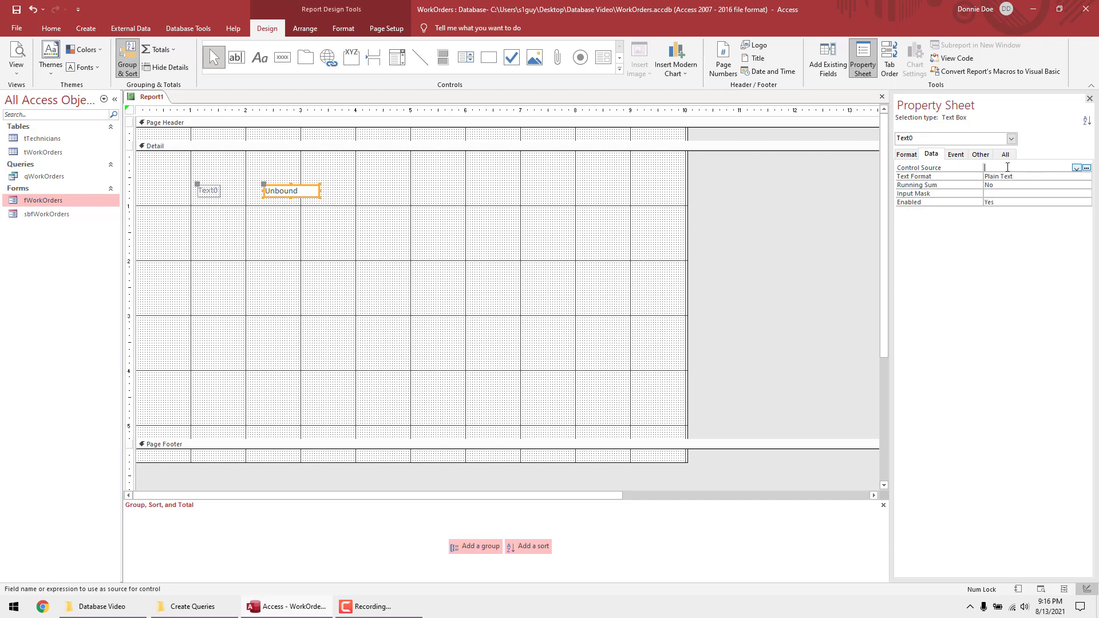
{"action": "key", "text": "shift+F2"}
{"action": "left_click_drag", "start_coordinate": [570, 234], "coordinate": [661, 258]}
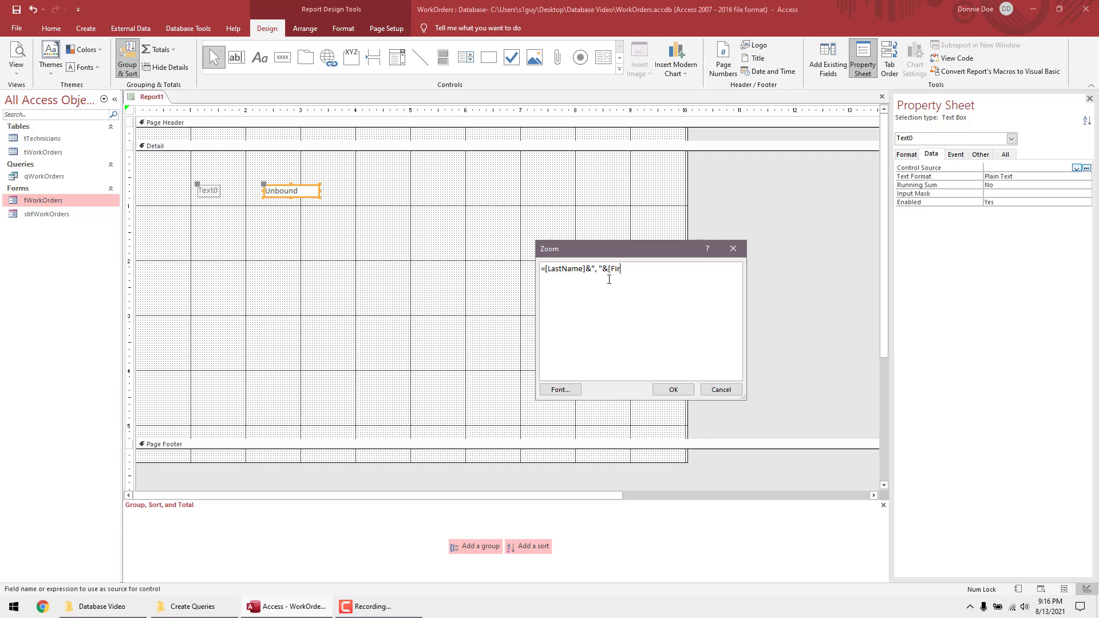
{"action": "type", "text": "e"}
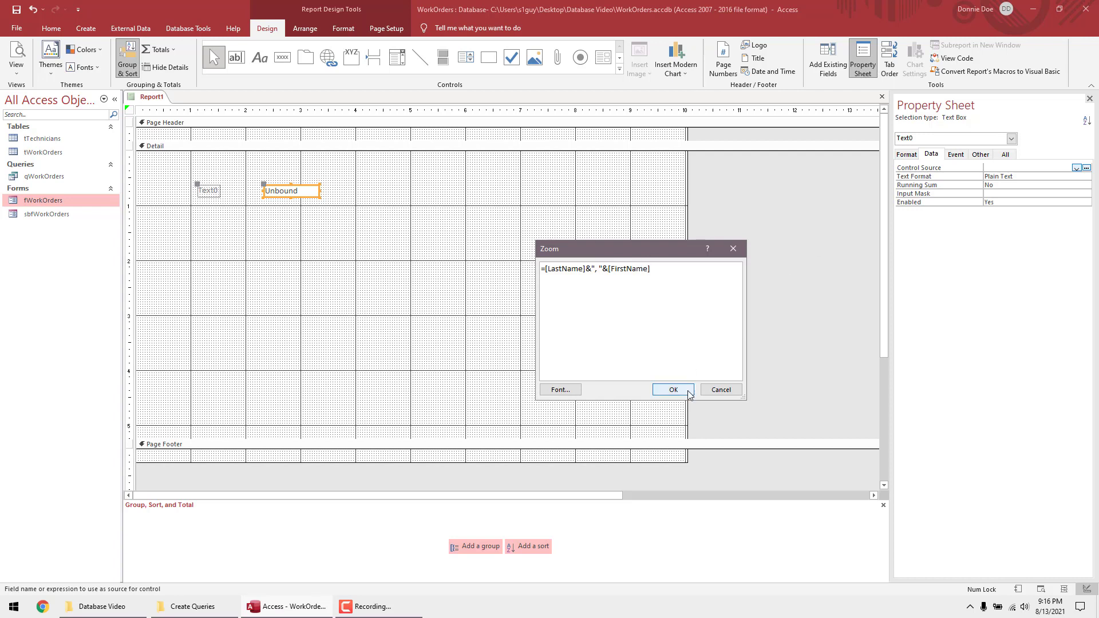
{"action": "left_click", "coordinate": [669, 389]}
{"action": "key", "text": "Return"}
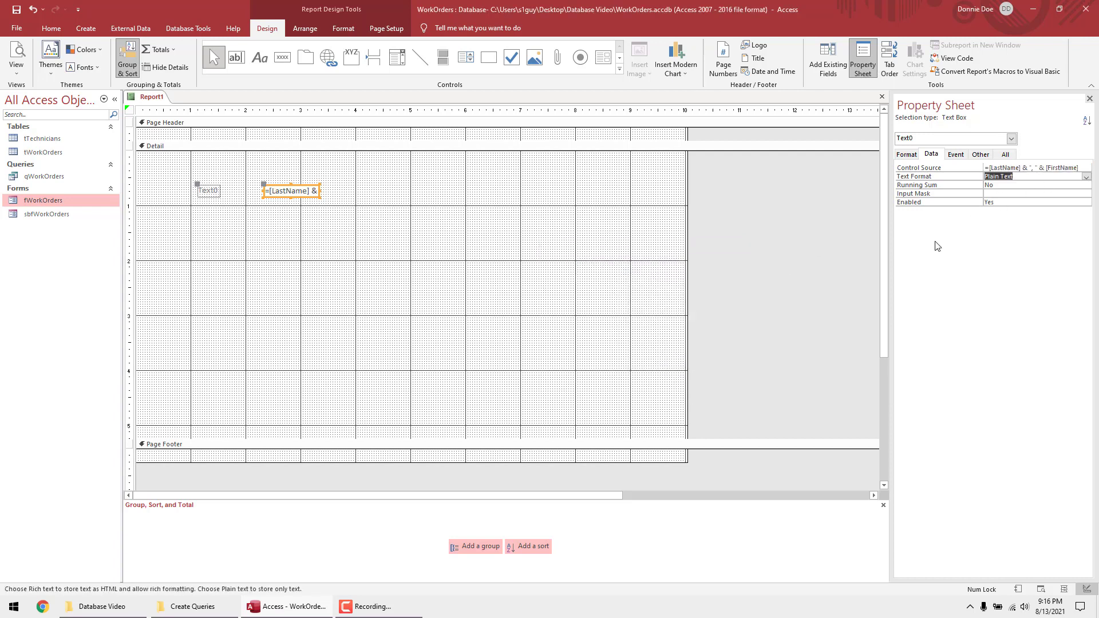
{"action": "left_click_drag", "start_coordinate": [319, 190], "coordinate": [393, 191]}
- Examine the combined name across the report's pages in Print Preview and return to Design view
{"action": "left_click", "coordinate": [17, 51]}
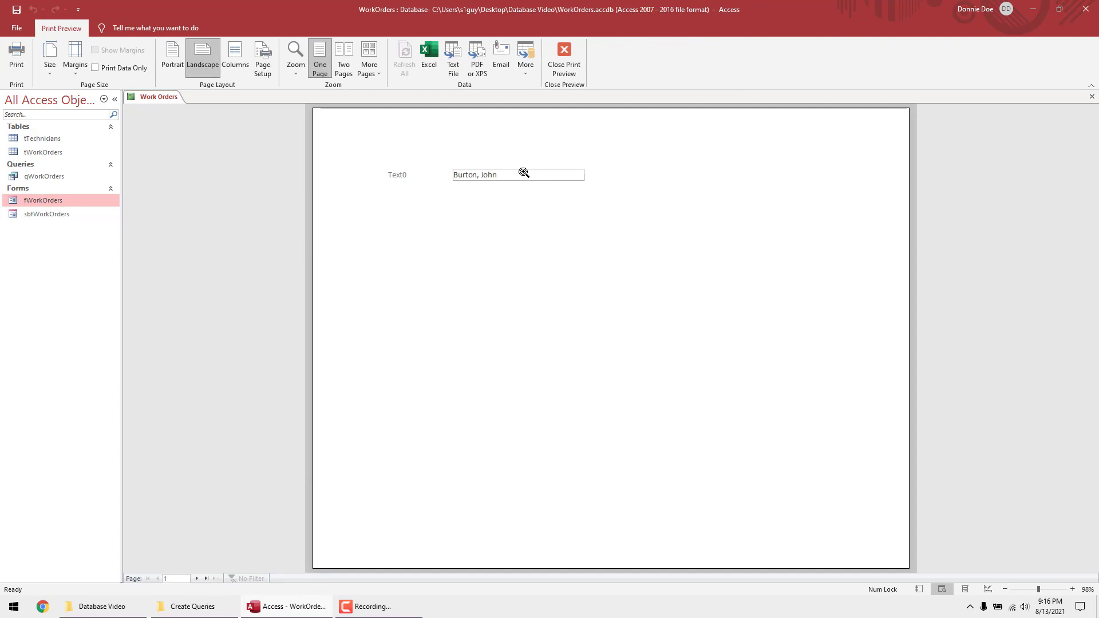
{"action": "left_click", "coordinate": [198, 579]}
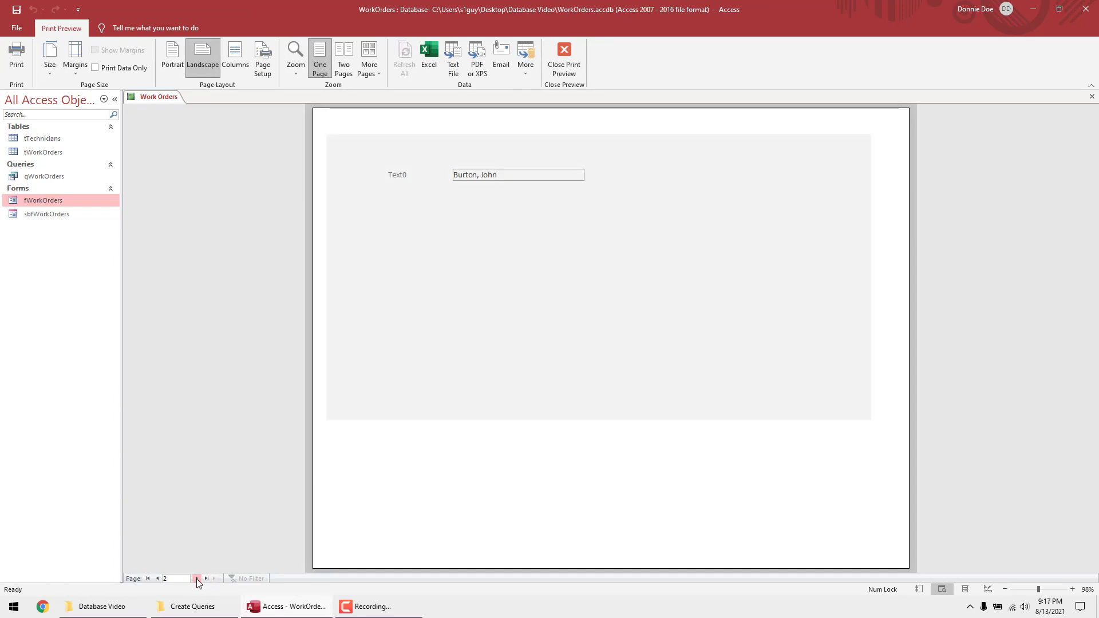
{"action": "left_click", "coordinate": [197, 578]}
{"action": "double_click", "coordinate": [197, 579]}
{"action": "left_click", "coordinate": [197, 578]}
{"action": "double_click", "coordinate": [197, 578]}
{"action": "double_click", "coordinate": [197, 579]}
{"action": "left_click", "coordinate": [197, 578]}
{"action": "left_click", "coordinate": [197, 579]}
{"action": "left_click", "coordinate": [197, 578]}
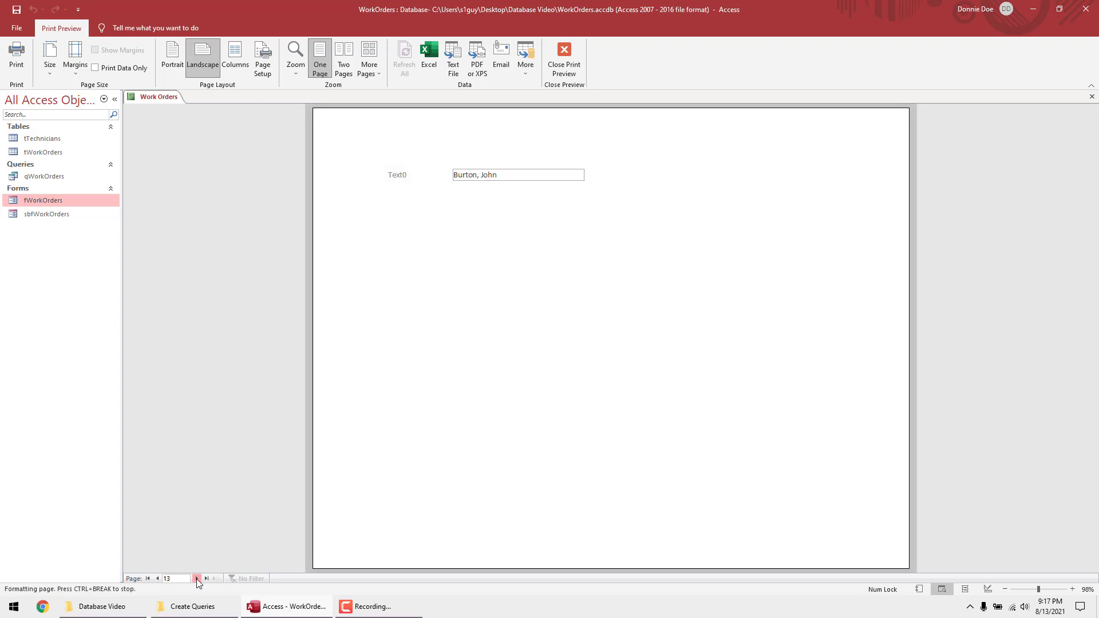
{"action": "double_click", "coordinate": [197, 578]}
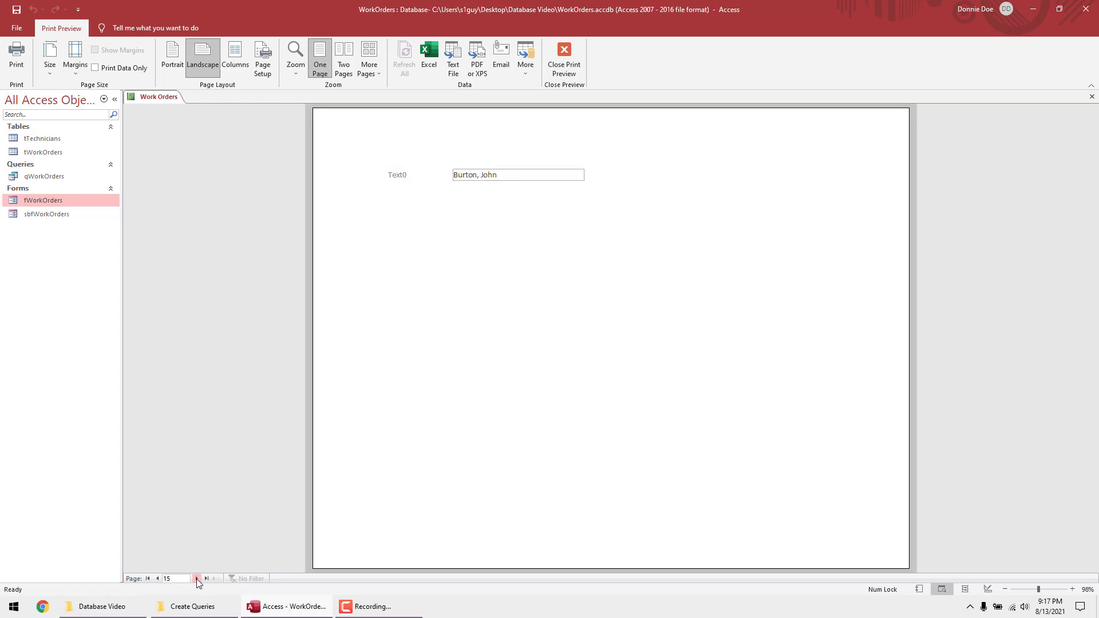
{"action": "left_click", "coordinate": [148, 578]}
{"action": "right_click", "coordinate": [486, 214]}
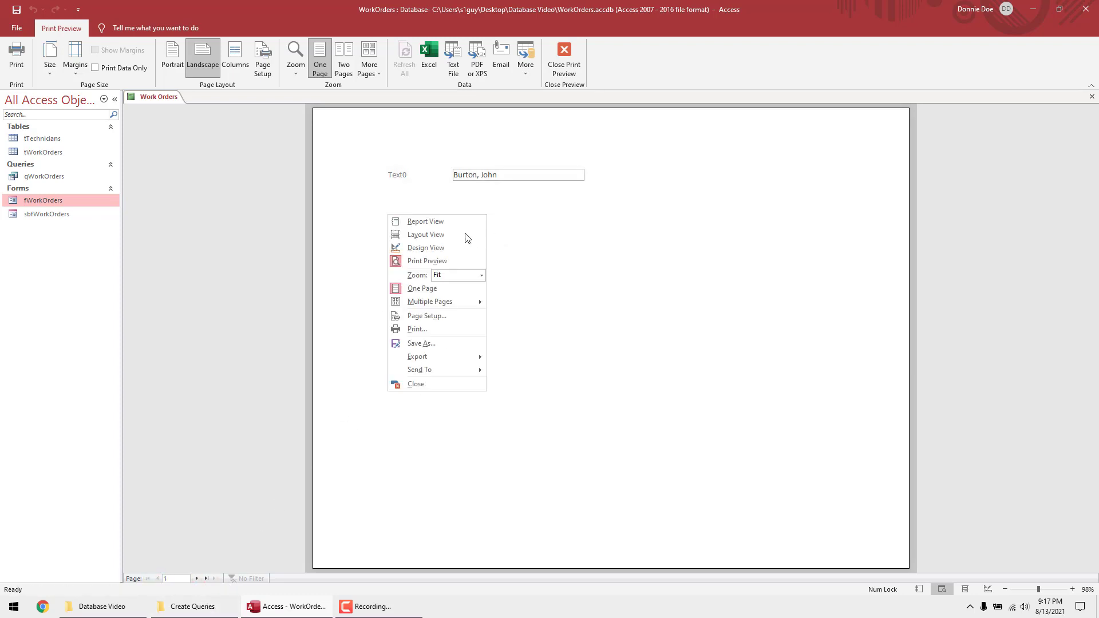
{"action": "left_click", "coordinate": [444, 247]}
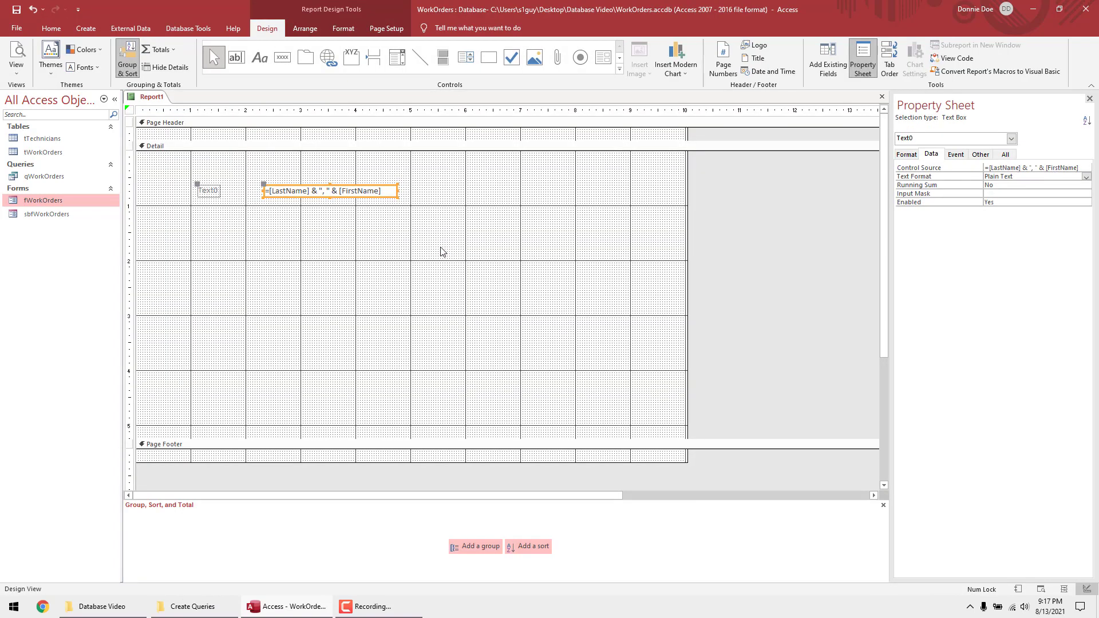
- Change the text box label's caption to Name
{"action": "left_click", "coordinate": [204, 189]}
{"action": "double_click", "coordinate": [207, 190]}
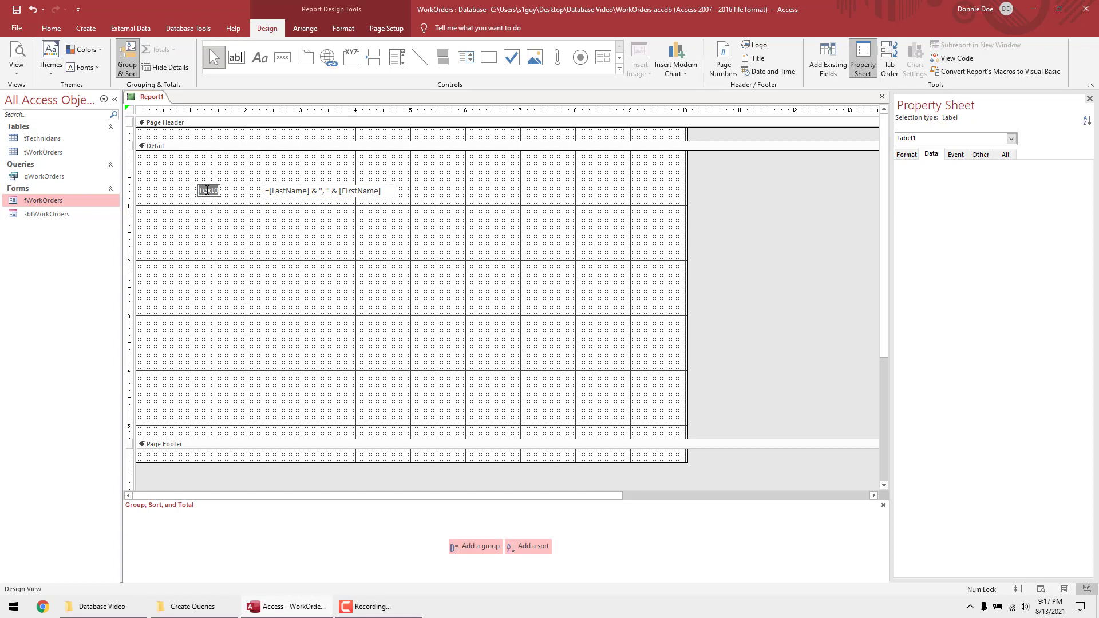
{"action": "type", "text": "Name"}
{"action": "left_click", "coordinate": [201, 172]}
- Arrange the Name label and its text box in a tabular layout and move it to the report's left edge
{"action": "left_click_drag", "start_coordinate": [193, 171], "coordinate": [407, 238]}
{"action": "right_click", "coordinate": [369, 187]}
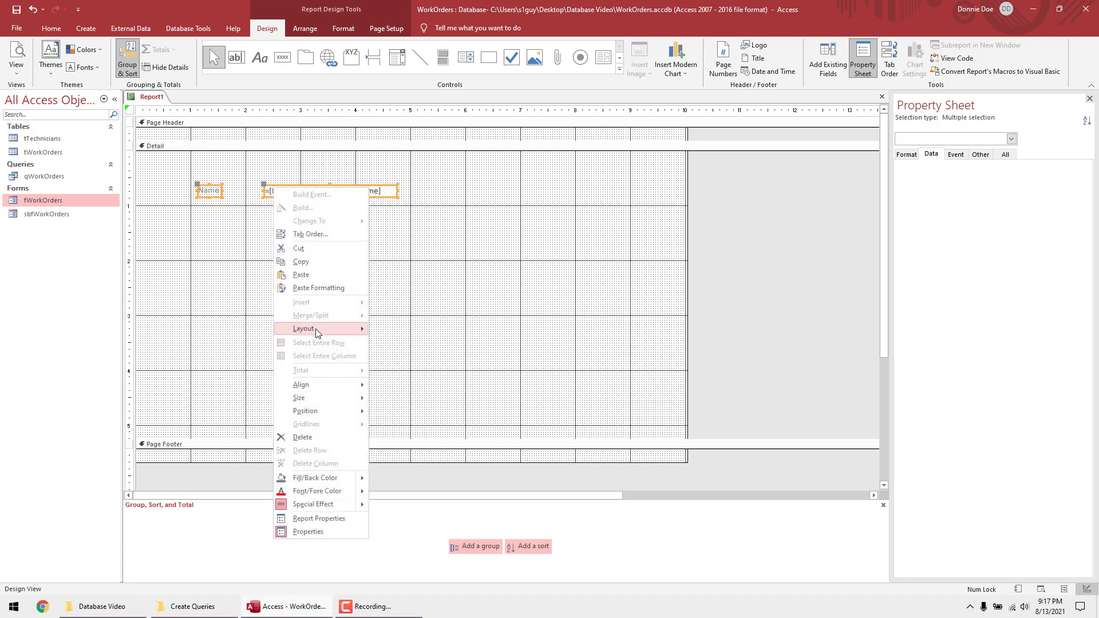
{"action": "mouse_move", "coordinate": [318, 330]}
{"action": "left_click", "coordinate": [249, 324]}
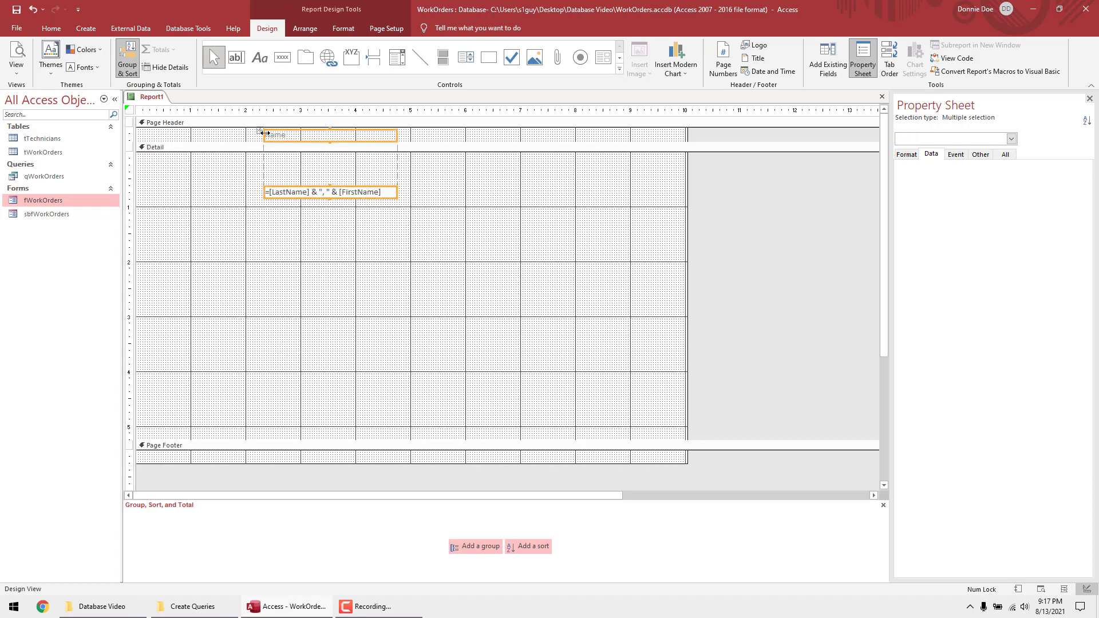
{"action": "left_click_drag", "start_coordinate": [265, 133], "coordinate": [137, 122]}
{"action": "left_click", "coordinate": [191, 220]}
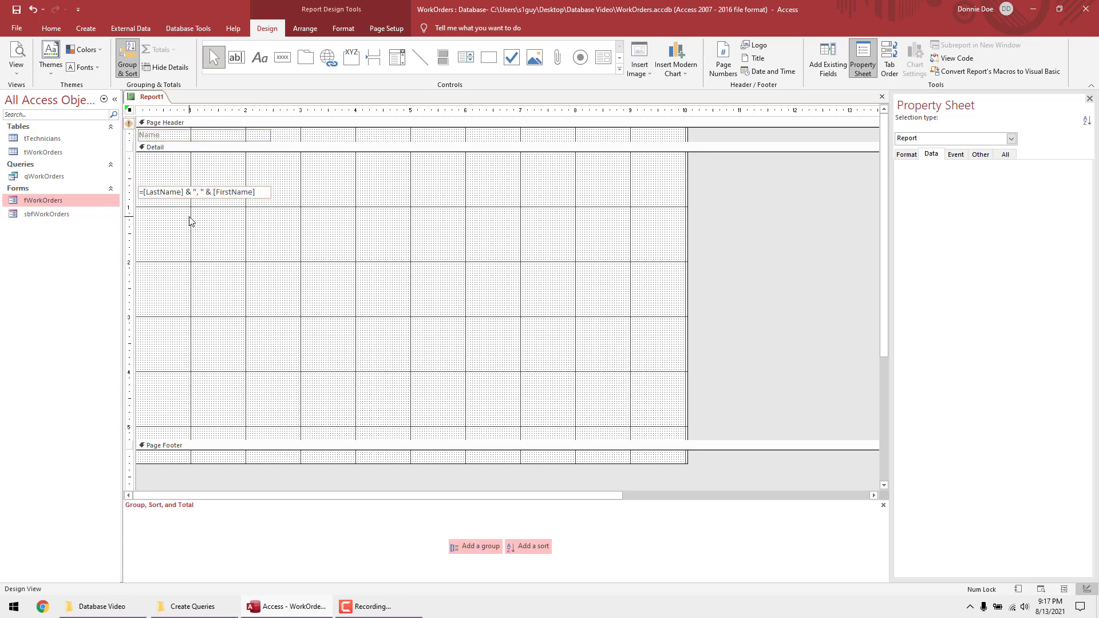
- Move the name text box to the upper edge of the Detail section and shorten that section to about 1.6 inches
{"action": "left_click", "coordinate": [183, 196]}
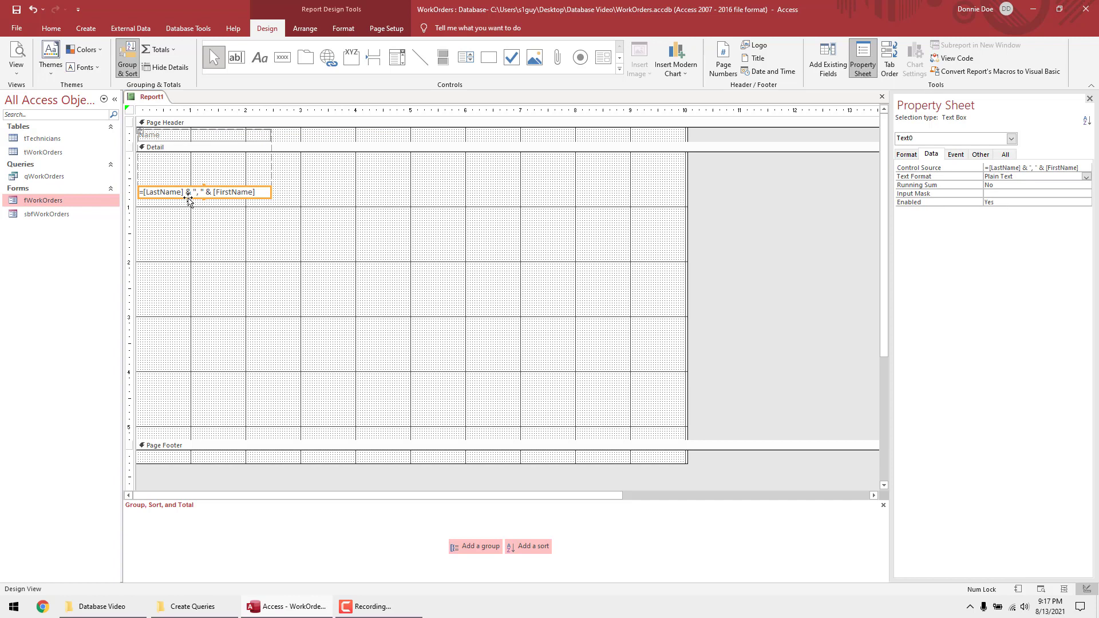
{"action": "left_click_drag", "start_coordinate": [191, 195], "coordinate": [186, 164]}
{"action": "left_click_drag", "start_coordinate": [305, 439], "coordinate": [327, 240]}
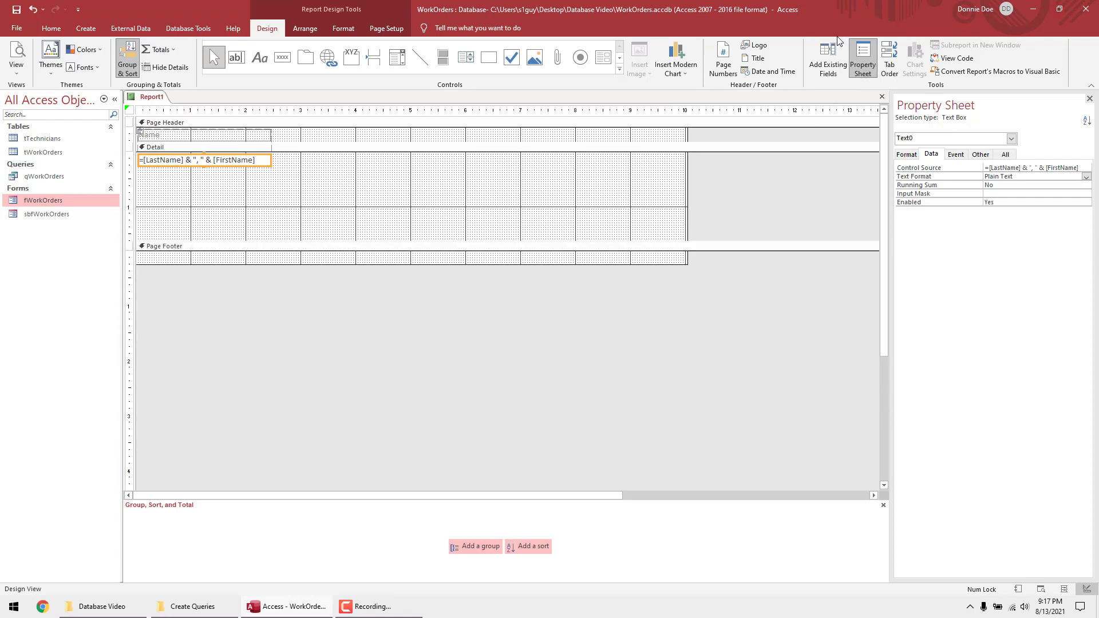
- Add the HireDate, WONumber, District, Service, ReqDate, WorkDate and LbrHrs fields as columns after Name in the tabular layout
{"action": "left_click", "coordinate": [832, 50]}
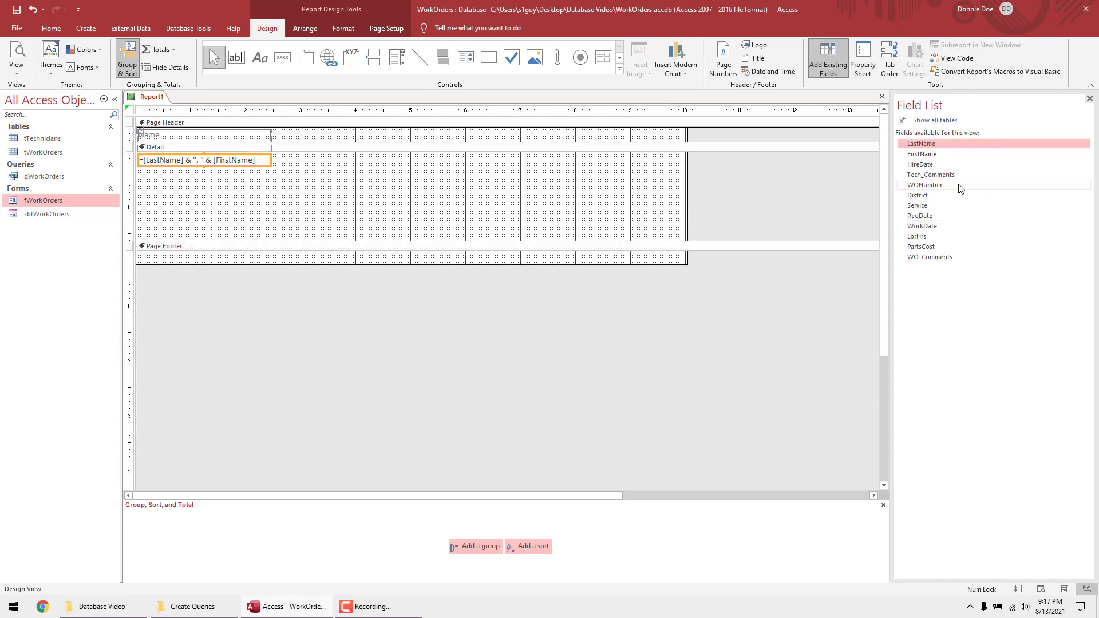
{"action": "left_click_drag", "start_coordinate": [932, 168], "coordinate": [273, 141]}
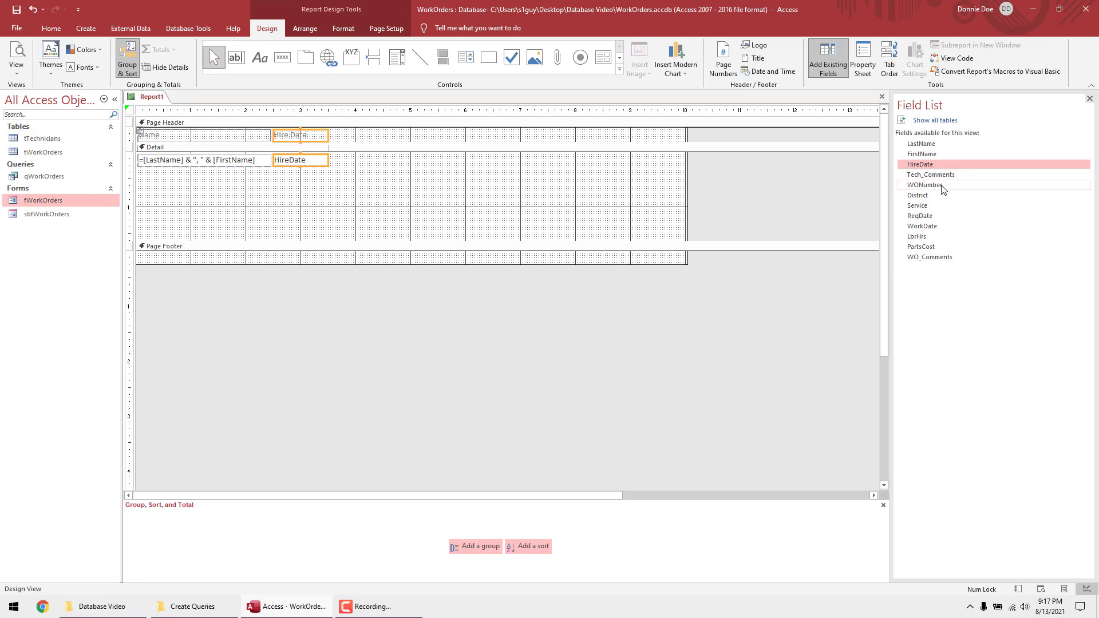
{"action": "left_click_drag", "start_coordinate": [942, 189], "coordinate": [330, 140]}
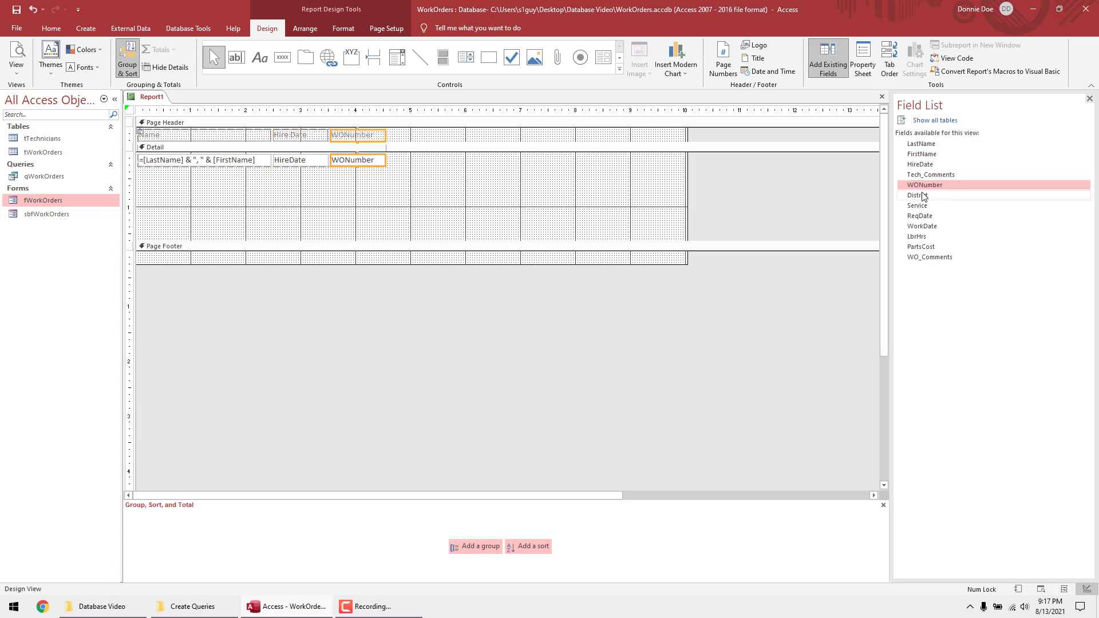
{"action": "left_click_drag", "start_coordinate": [922, 196], "coordinate": [389, 137]}
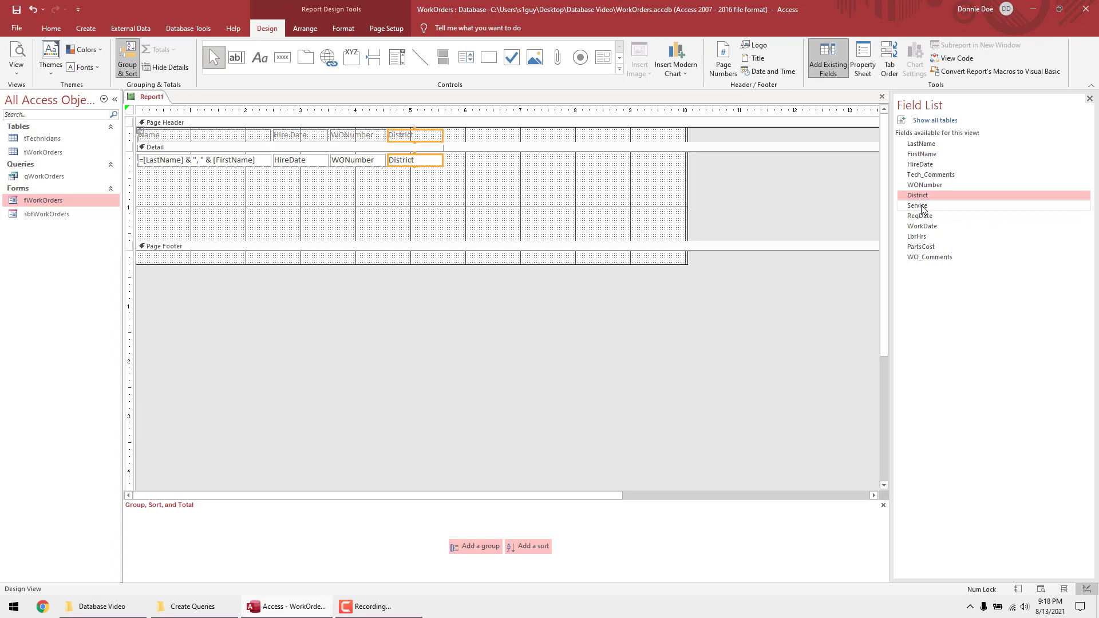
{"action": "left_click_drag", "start_coordinate": [922, 207], "coordinate": [470, 140]}
{"action": "left_click_drag", "start_coordinate": [920, 218], "coordinate": [504, 140]}
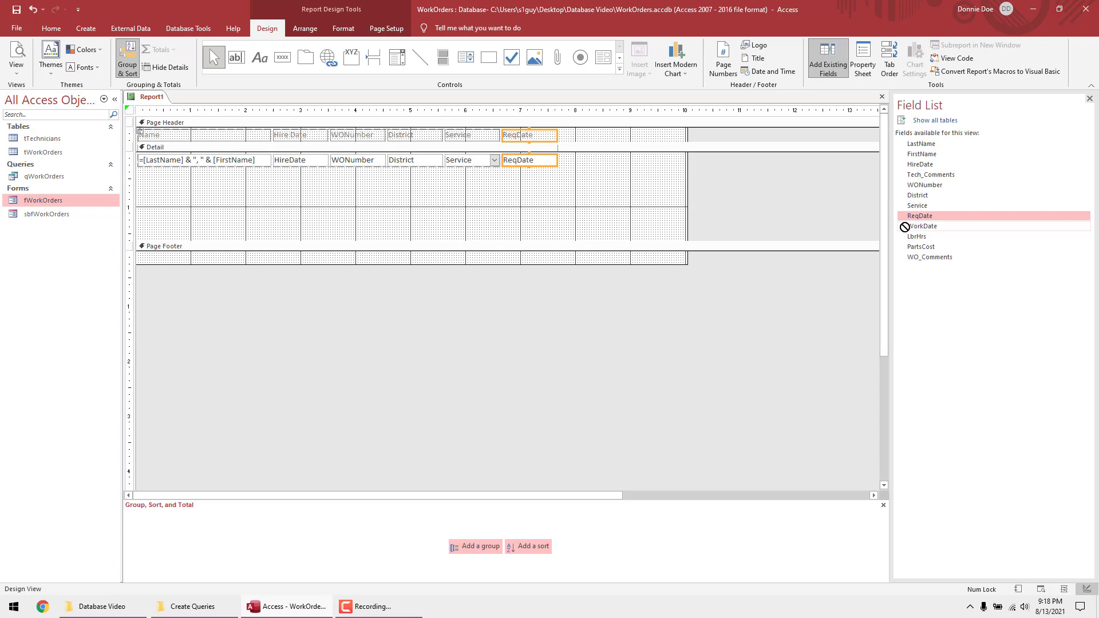
{"action": "left_click_drag", "start_coordinate": [921, 226], "coordinate": [556, 139]}
{"action": "left_click_drag", "start_coordinate": [919, 236], "coordinate": [618, 142]}
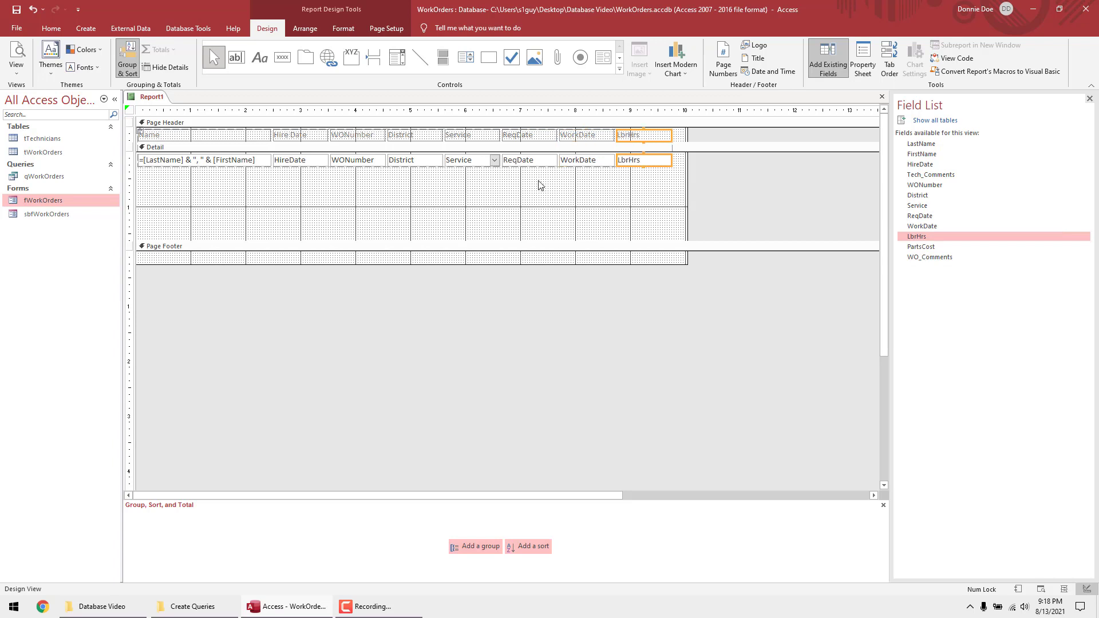
- Delete the ReqDate column and add the PartsCost field as the last column of the layout
{"action": "left_click", "coordinate": [535, 186]}
{"action": "left_click_drag", "start_coordinate": [535, 185], "coordinate": [531, 126]}
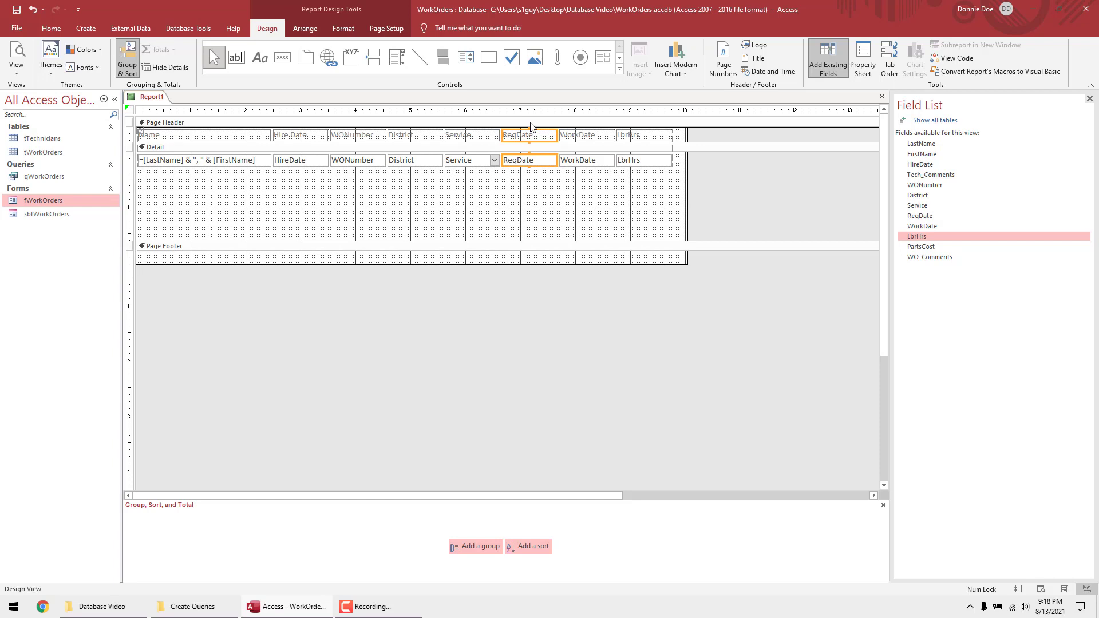
{"action": "key", "text": "Delete"}
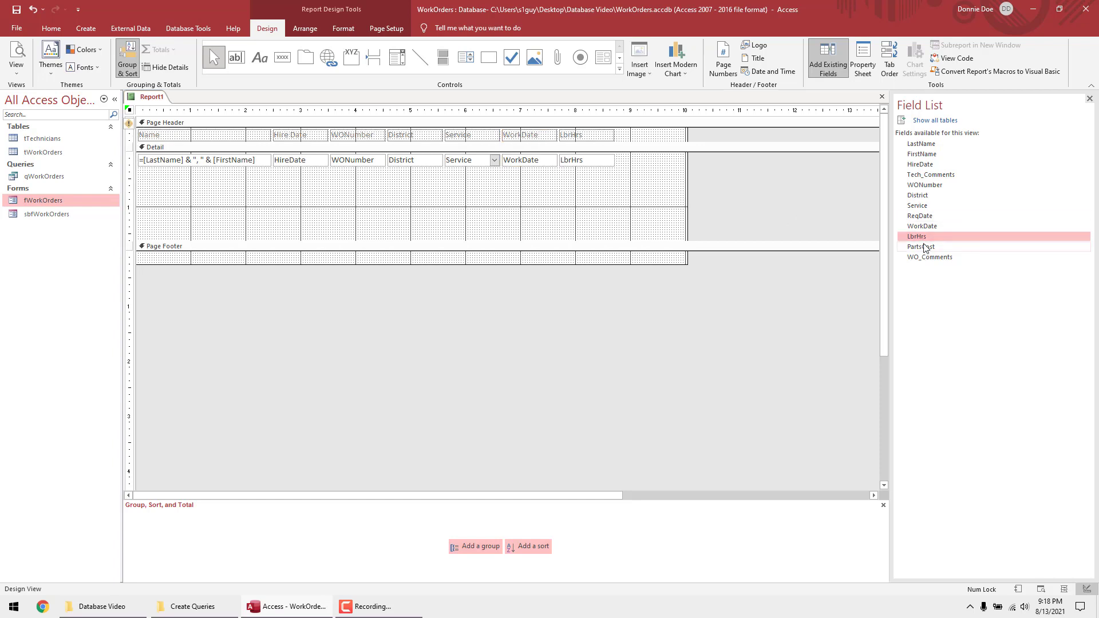
{"action": "left_click_drag", "start_coordinate": [923, 246], "coordinate": [627, 144]}
{"action": "left_click", "coordinate": [612, 195]}
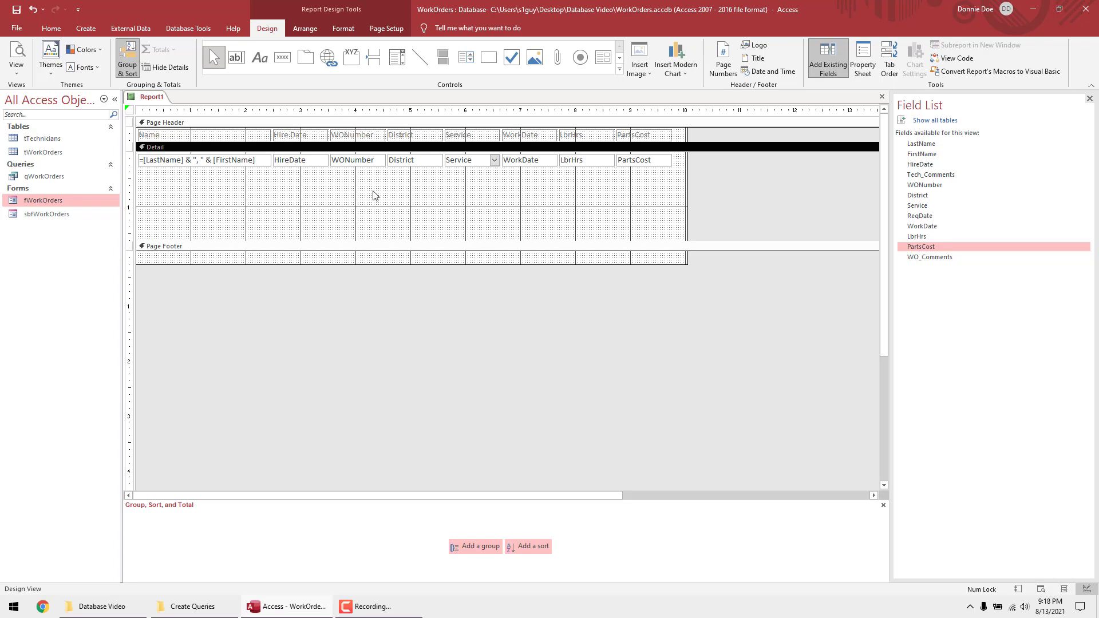
{"action": "left_click_drag", "start_coordinate": [355, 177], "coordinate": [650, 183]}
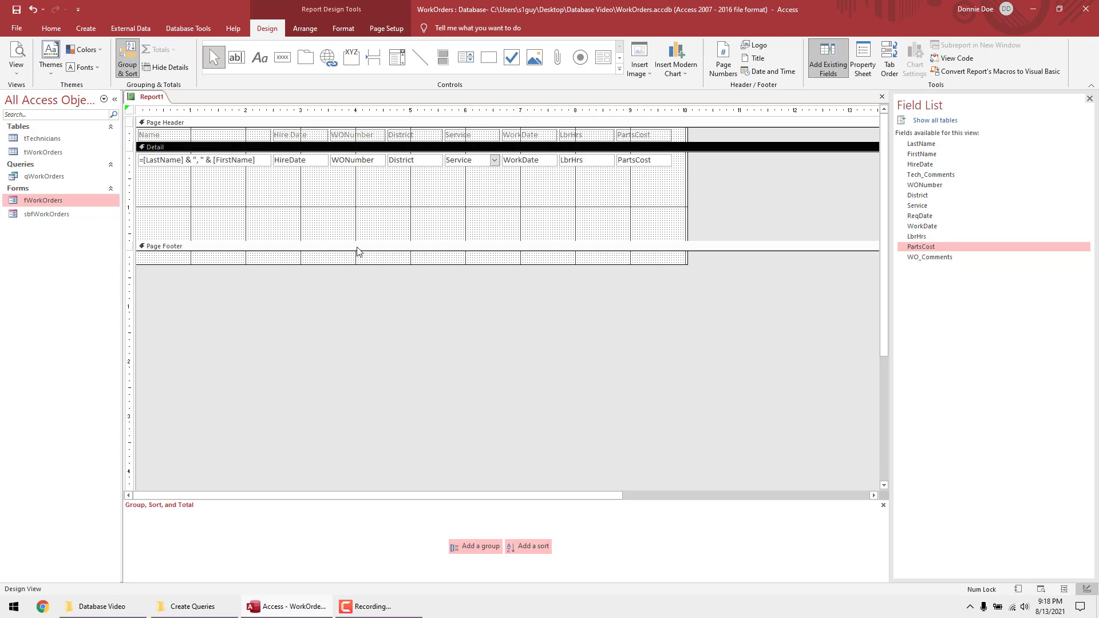
- Group the report on LastName and enlarge the LastName Header section to about 0.45 inches high
{"action": "left_click", "coordinate": [472, 547]}
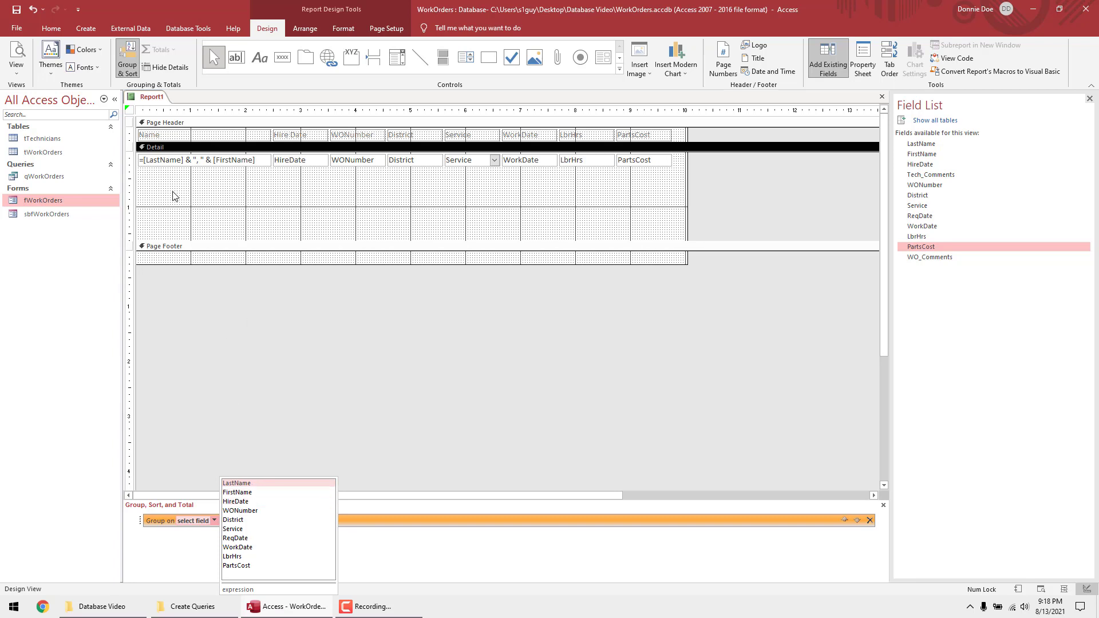
{"action": "left_click", "coordinate": [237, 483]}
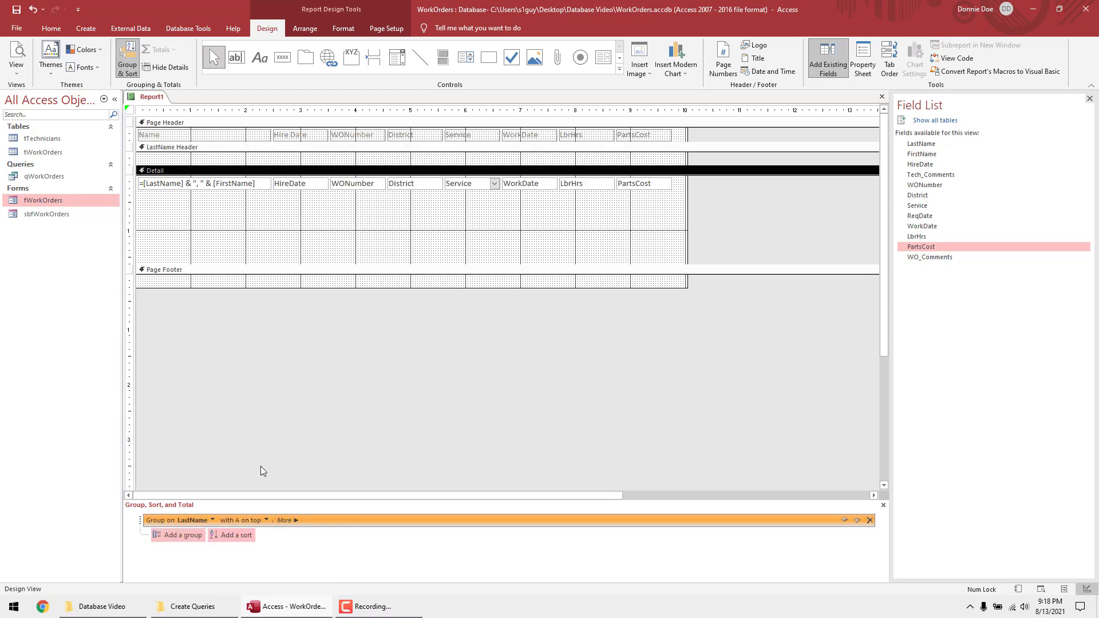
{"action": "left_click_drag", "start_coordinate": [222, 166], "coordinate": [222, 178]}
- Move the name text box from the Detail section into the LastName Header and delete the Name label from the Page Header
{"action": "left_click", "coordinate": [223, 196]}
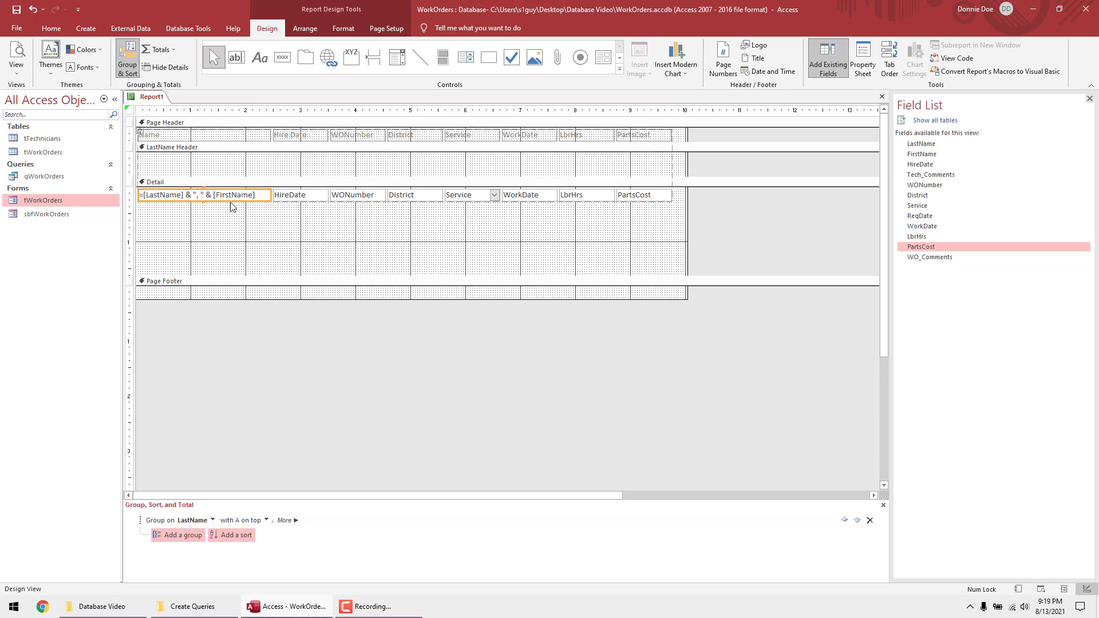
{"action": "key", "text": "ctrl+x"}
{"action": "left_click", "coordinate": [228, 164]}
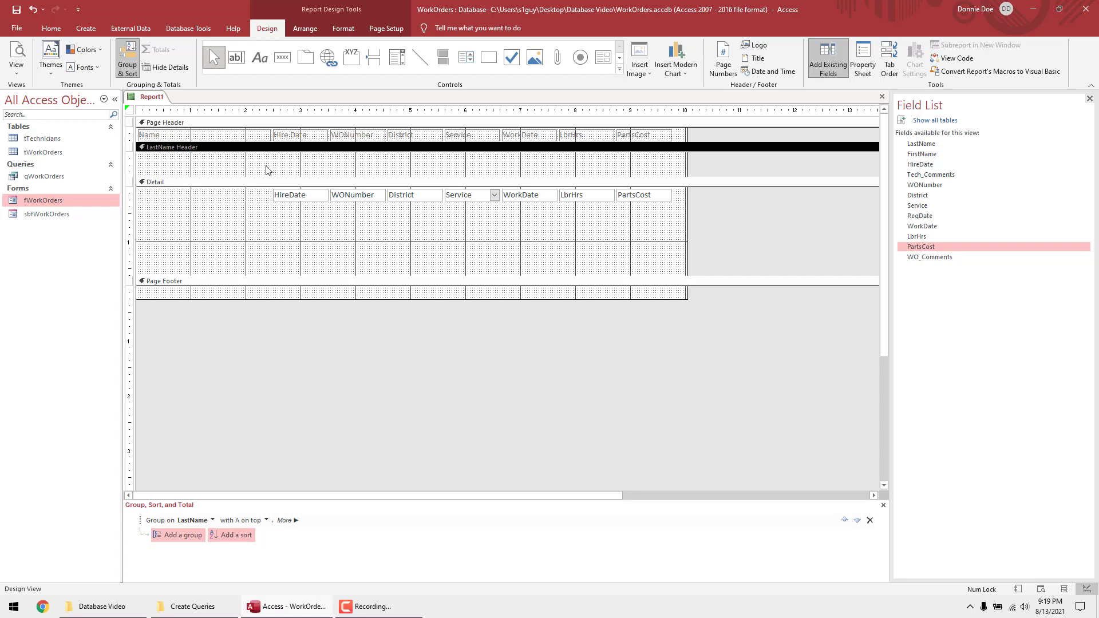
{"action": "key", "text": "ctrl+v"}
{"action": "mouse_move", "coordinate": [263, 163]}
{"action": "left_mouse_down"}
{"action": "mouse_move", "coordinate": [382, 169]}
{"action": "mouse_move", "coordinate": [261, 170]}
{"action": "left_mouse_up"}
{"action": "left_click", "coordinate": [232, 136]}
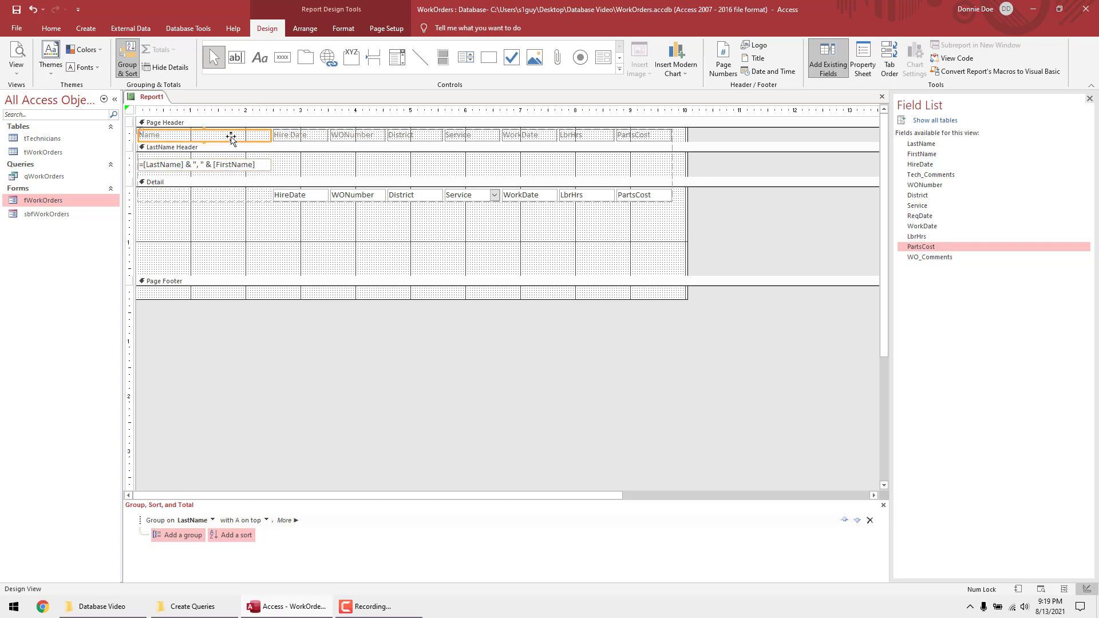
{"action": "key", "text": "Delete"}
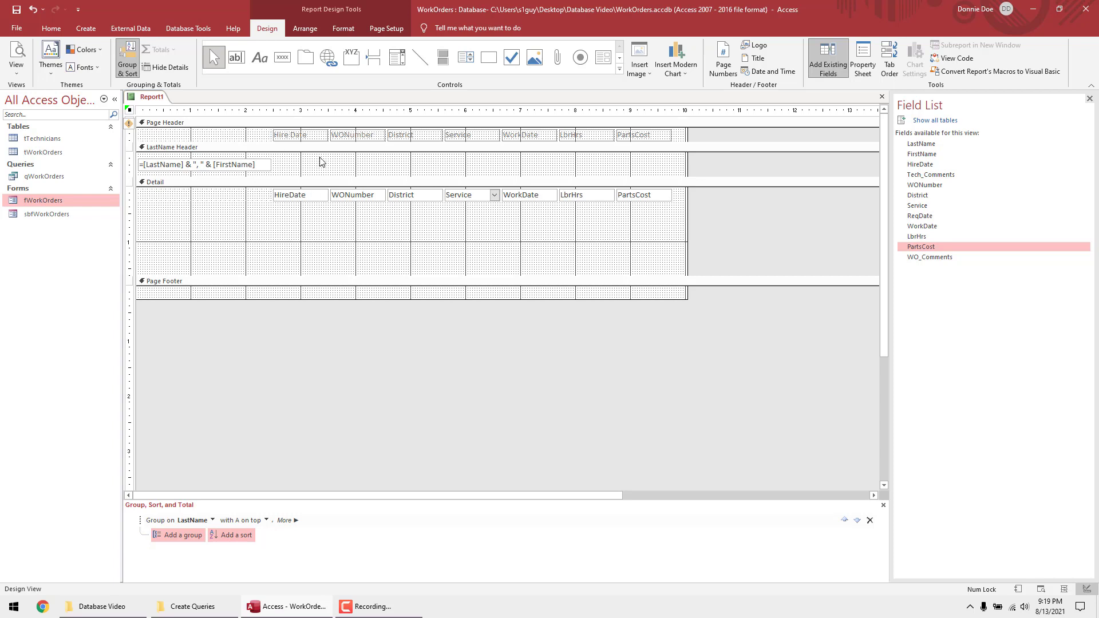
- Move the HireDate text box from the Detail section into the LastName Header, directly beside the name text box
{"action": "left_click_drag", "start_coordinate": [260, 200], "coordinate": [468, 189]}
{"action": "key", "text": "ctrl+z"}
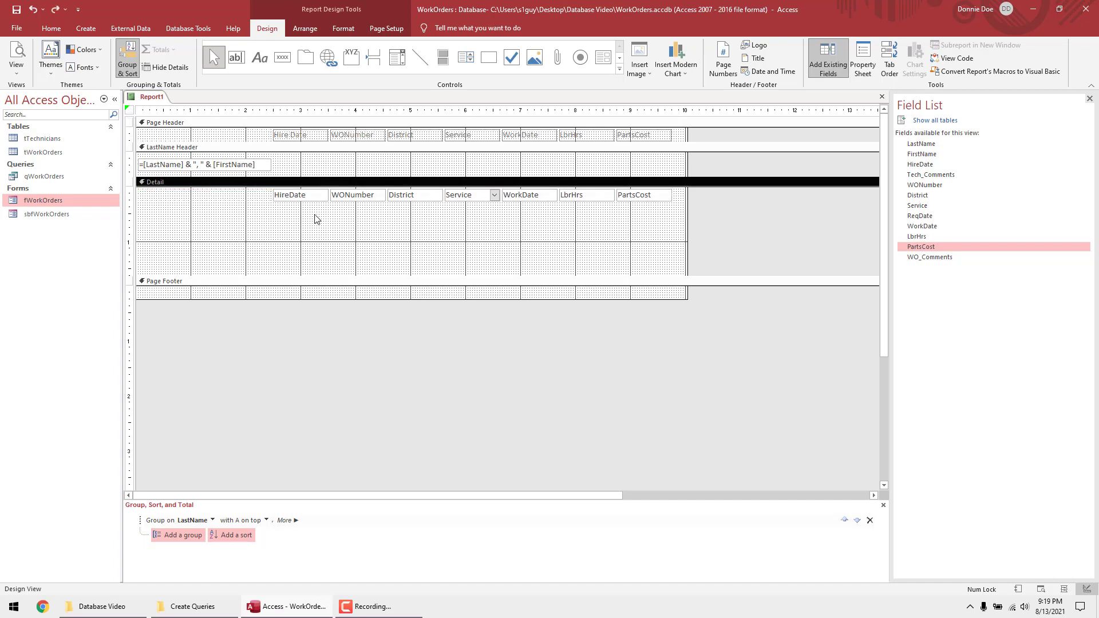
{"action": "mouse_move", "coordinate": [302, 200]}
{"action": "left_mouse_down"}
{"action": "mouse_move", "coordinate": [436, 198]}
{"action": "mouse_move", "coordinate": [314, 198]}
{"action": "left_mouse_up"}
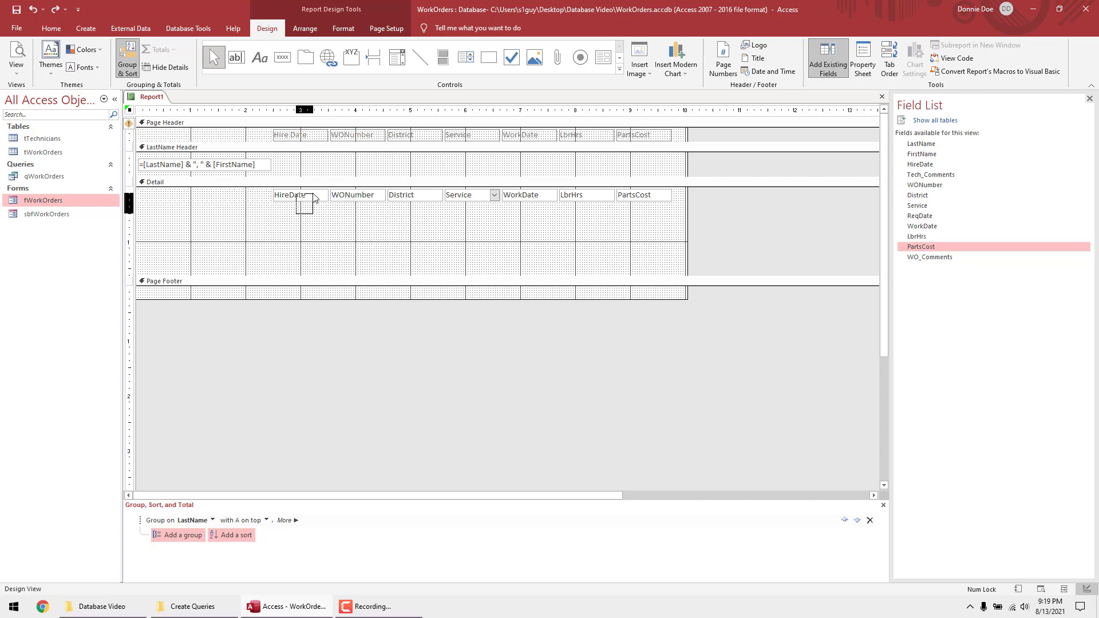
{"action": "left_click_drag", "start_coordinate": [313, 196], "coordinate": [305, 166]}
{"action": "left_click_drag", "start_coordinate": [317, 171], "coordinate": [317, 172]}
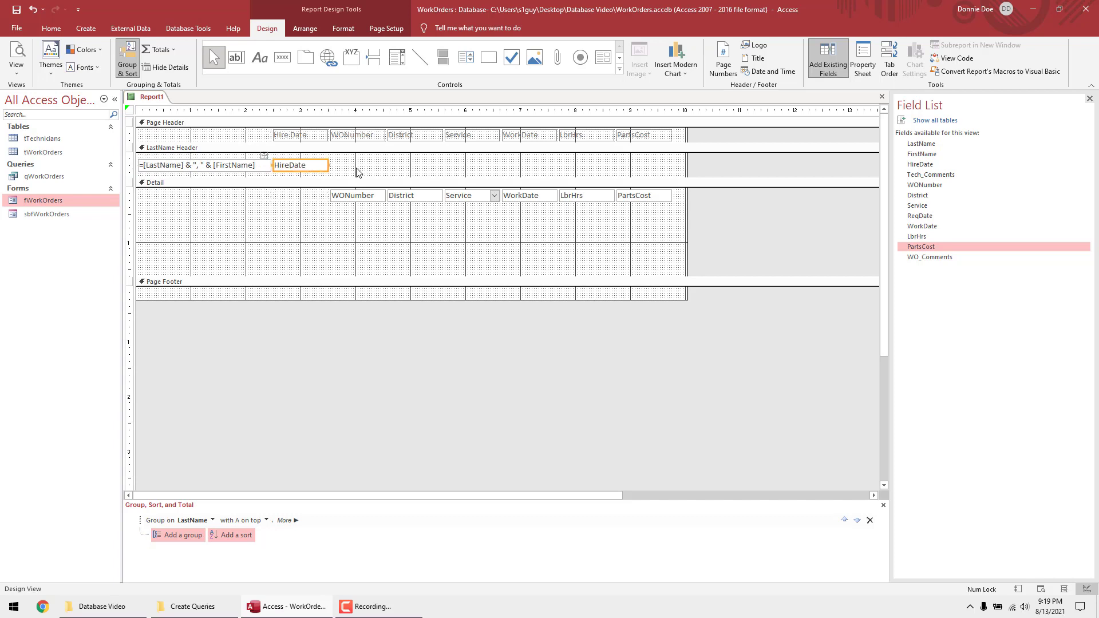
- Shift the HireDate box further right and move the Hire Date label from the Page Header into the LastName Header in front of it
{"action": "left_click", "coordinate": [309, 155]}
{"action": "left_click", "coordinate": [290, 137]}
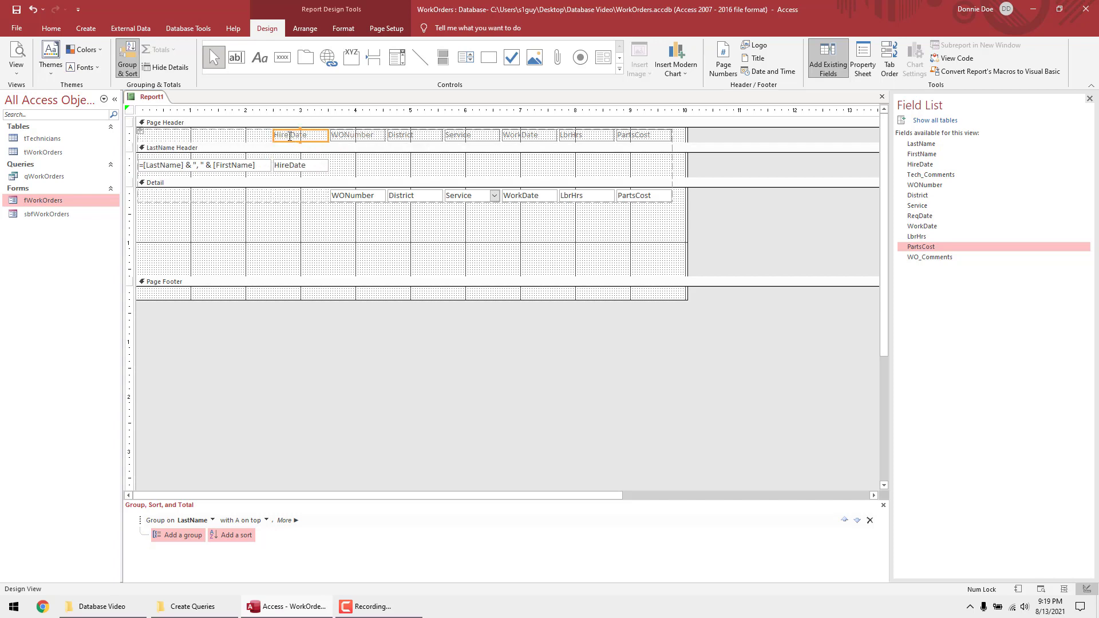
{"action": "left_click_drag", "start_coordinate": [315, 165], "coordinate": [377, 169]}
{"action": "left_click", "coordinate": [302, 138]}
{"action": "left_click_drag", "start_coordinate": [305, 136], "coordinate": [409, 165]}
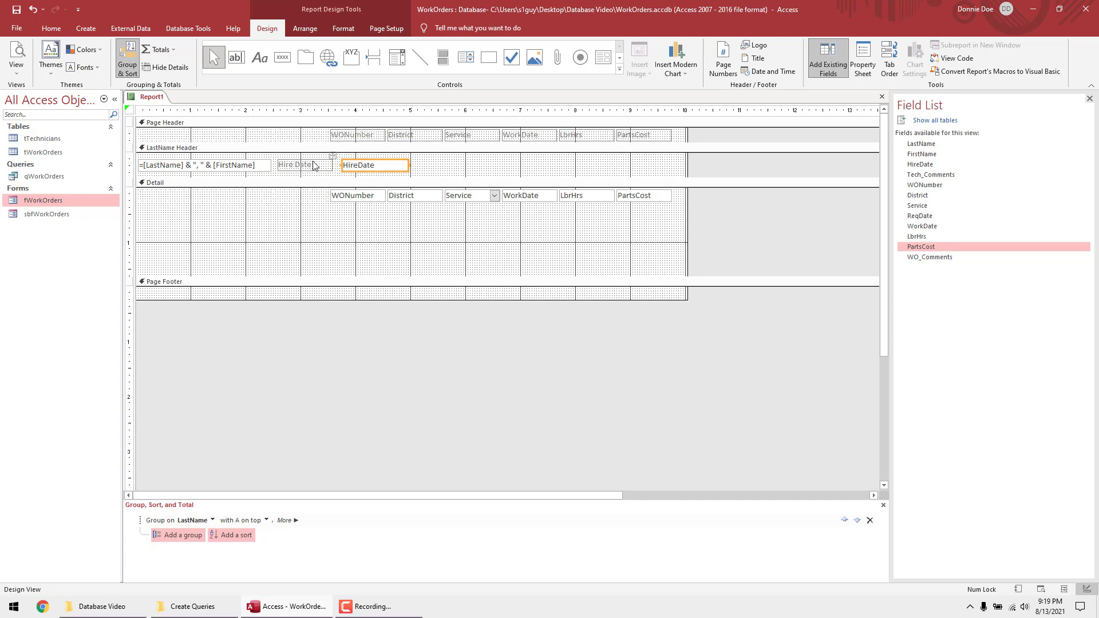
{"action": "left_click_drag", "start_coordinate": [312, 164], "coordinate": [319, 163]}
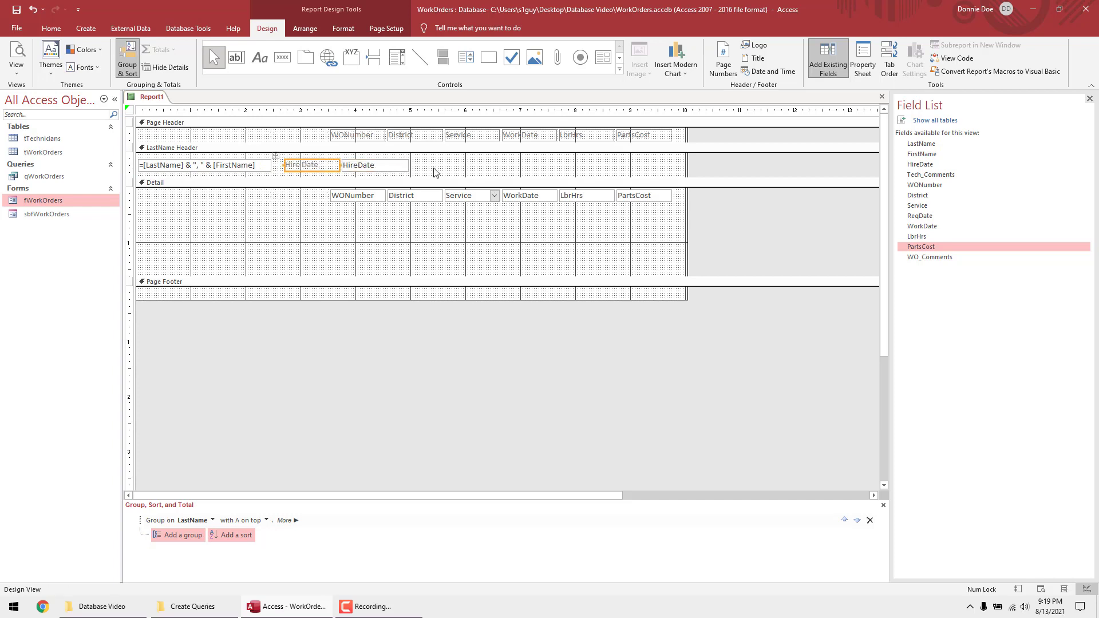
- Shorten the Detail section to about 0.3 inches high so it fits the single row of fields
{"action": "left_click", "coordinate": [435, 171]}
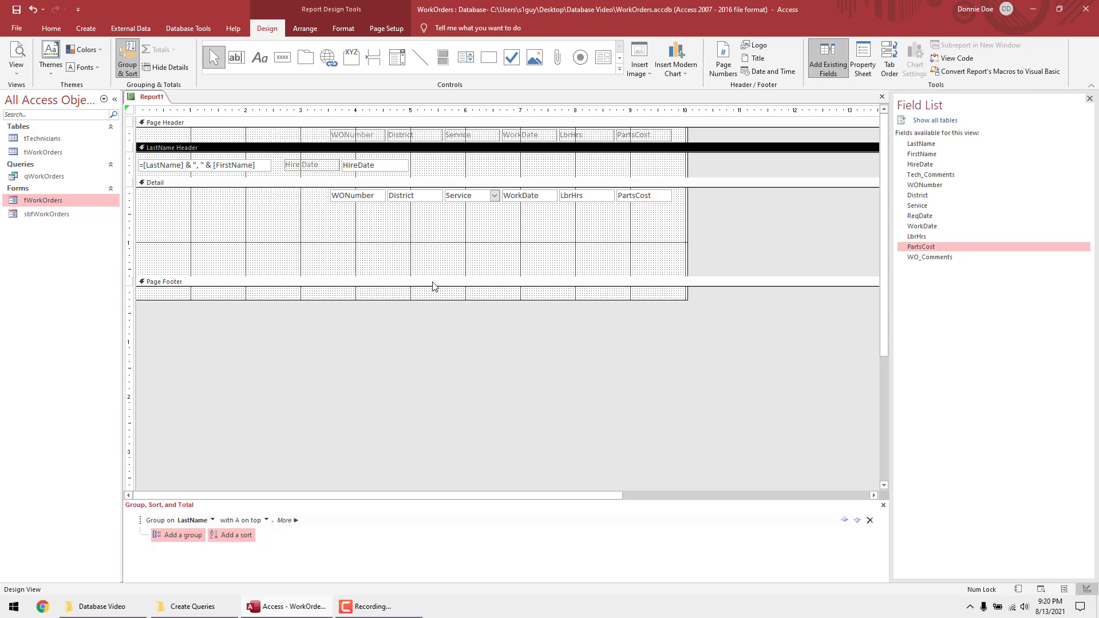
{"action": "left_click_drag", "start_coordinate": [431, 275], "coordinate": [437, 205]}
- Preview the report, page through it to page 9 to check the technician headers, and return to Design view
{"action": "left_click", "coordinate": [16, 57]}
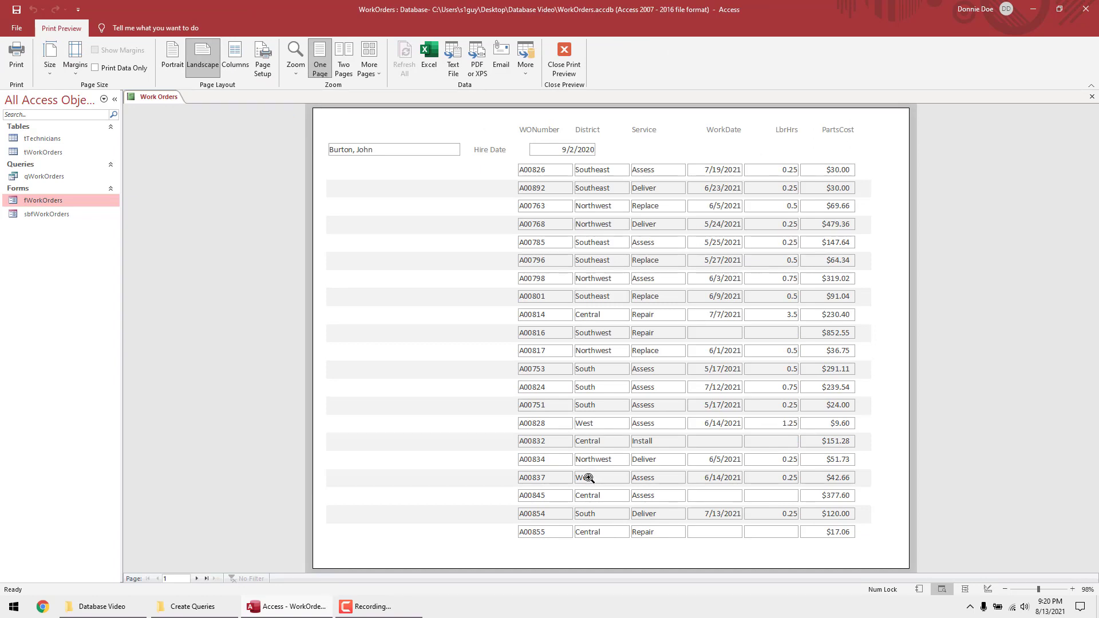
{"action": "left_click", "coordinate": [196, 578]}
{"action": "left_click", "coordinate": [196, 578]}
{"action": "left_click", "coordinate": [196, 578]}
{"action": "left_click", "coordinate": [196, 578]}
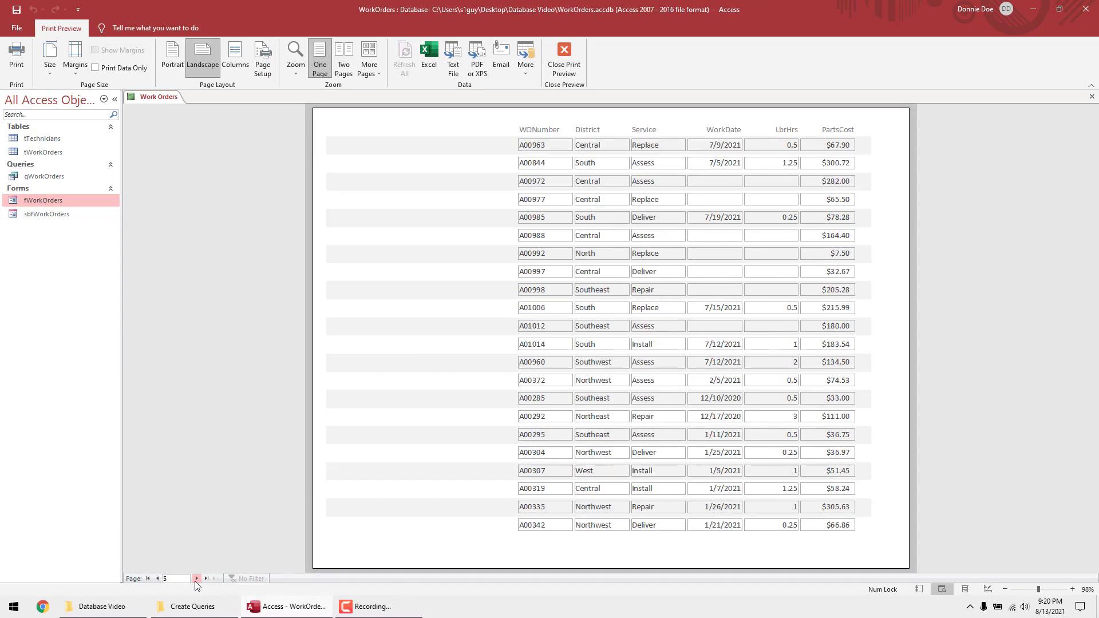
{"action": "left_click", "coordinate": [196, 578]}
{"action": "left_click", "coordinate": [196, 578]}
{"action": "left_click", "coordinate": [197, 578]}
{"action": "left_click", "coordinate": [196, 578]}
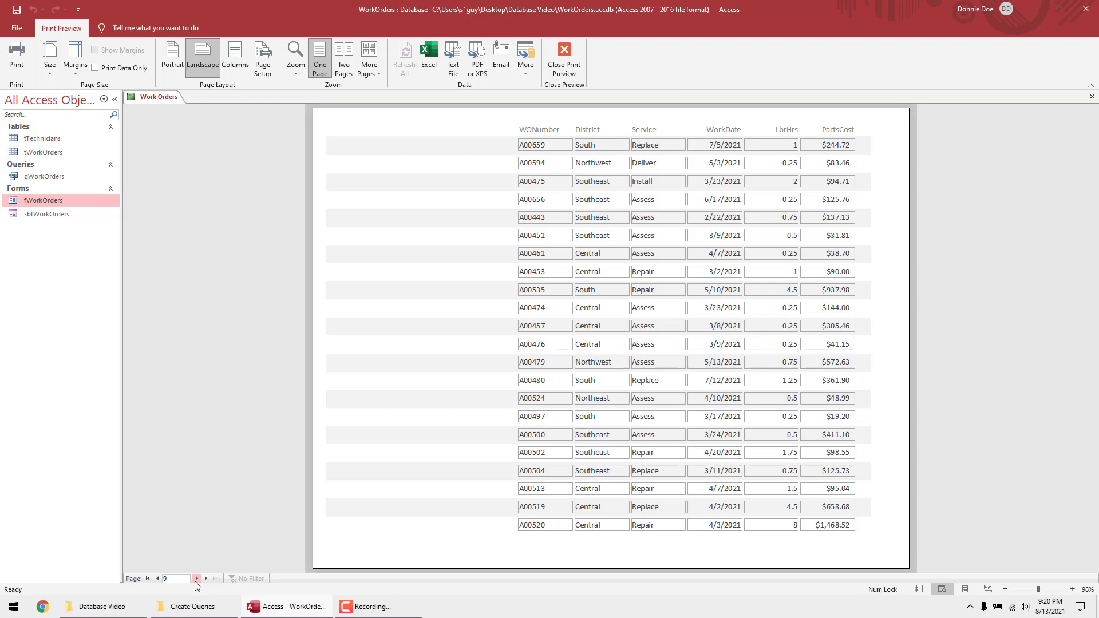
{"action": "right_click", "coordinate": [493, 287]}
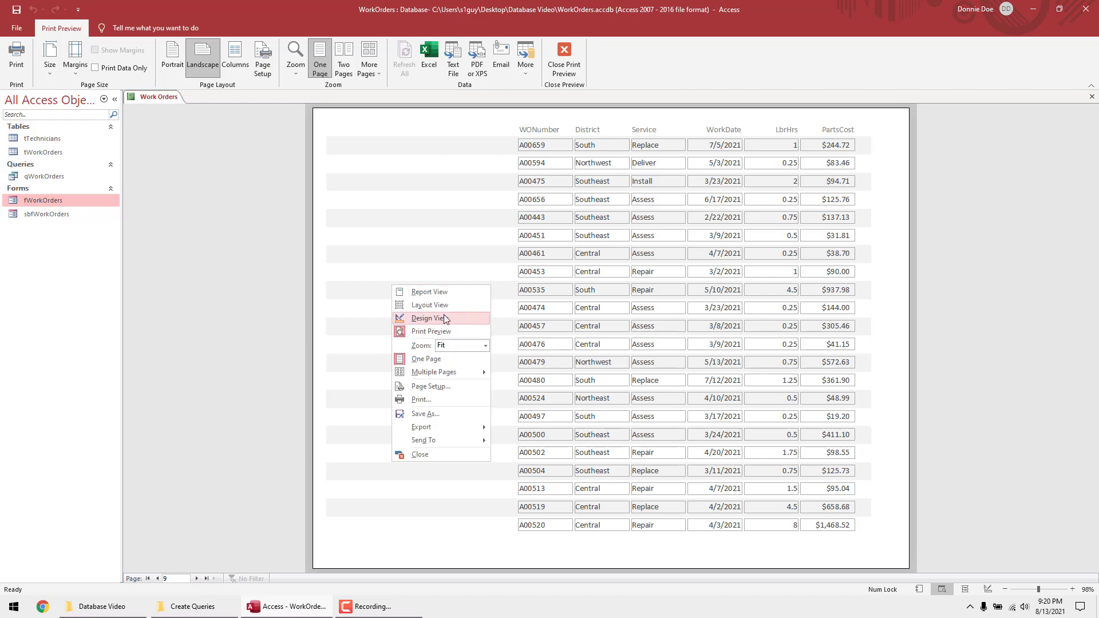
{"action": "left_click", "coordinate": [445, 319]}
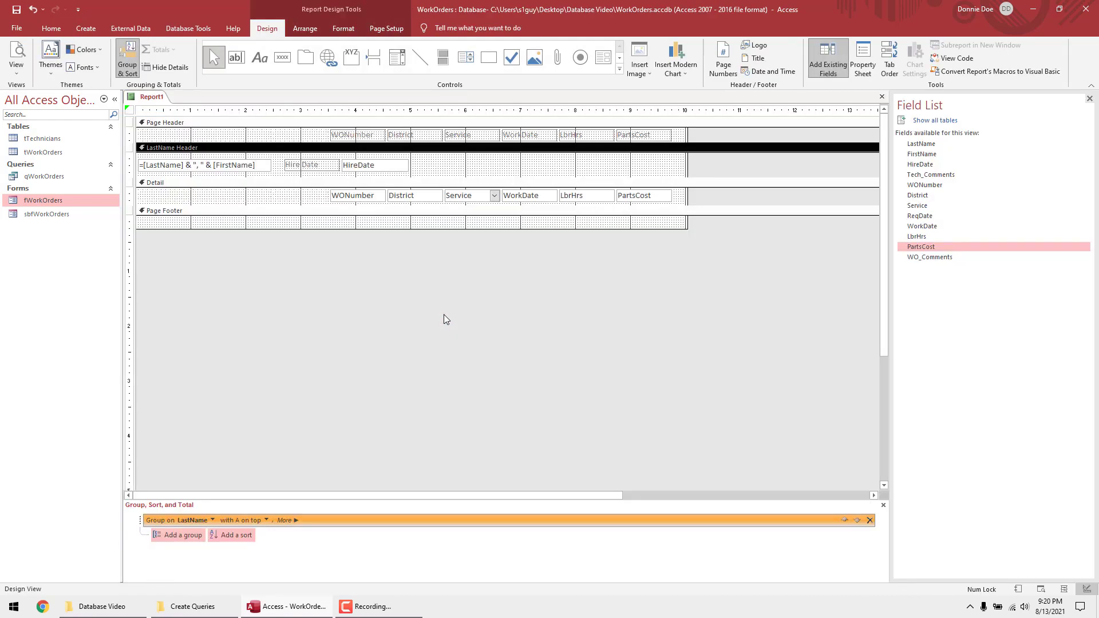
- Set the LastName Header section's Repeat Section property to Yes
{"action": "left_click", "coordinate": [237, 152]}
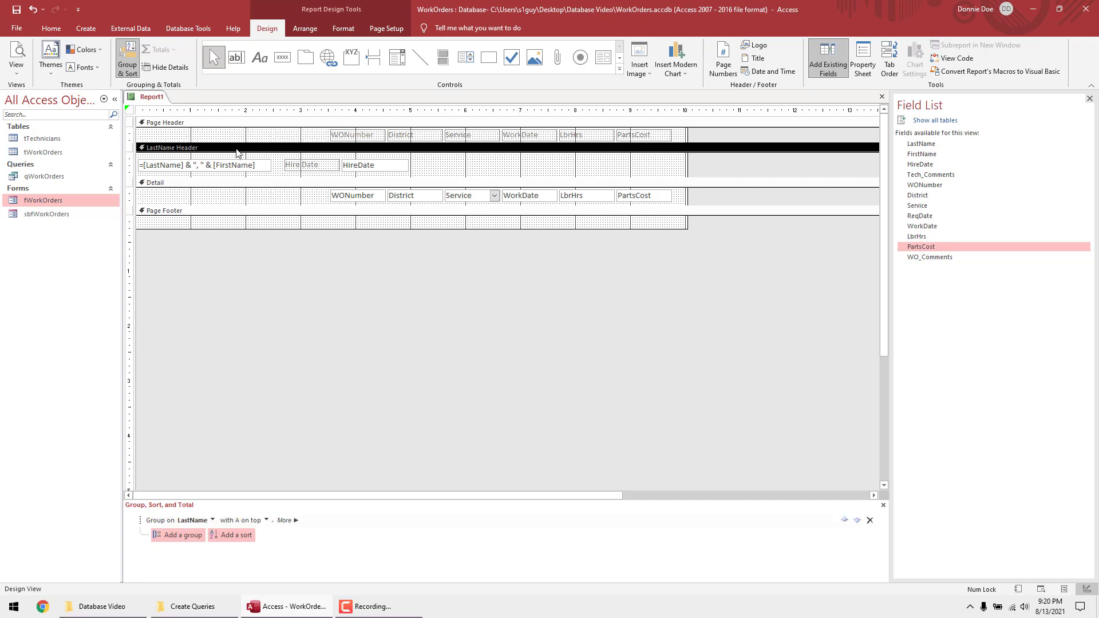
{"action": "double_click", "coordinate": [228, 152]}
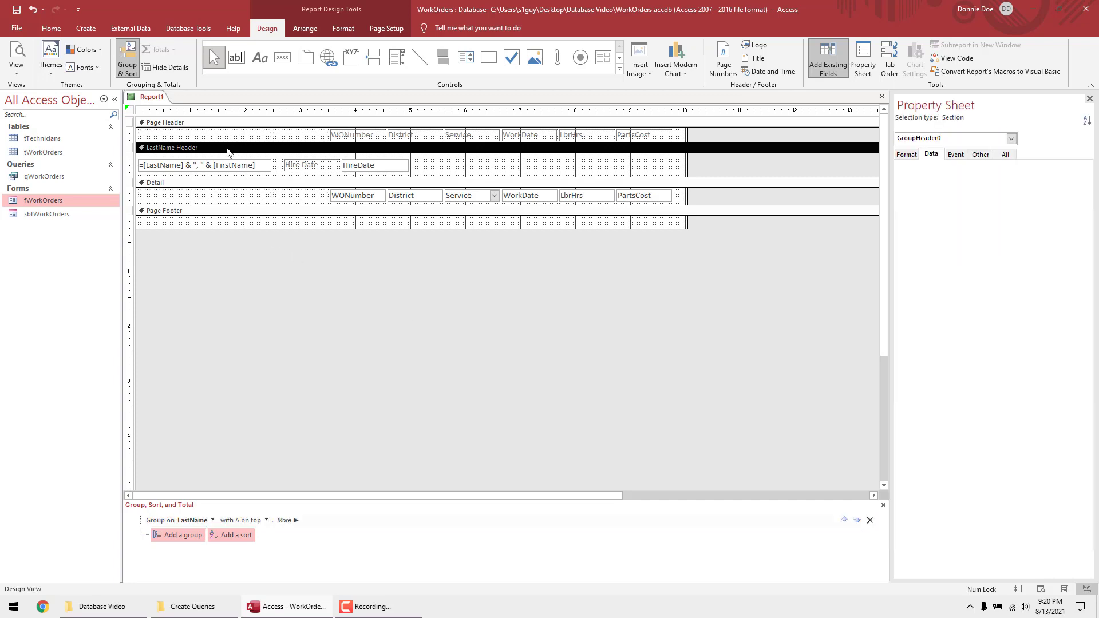
{"action": "left_click", "coordinate": [915, 155]}
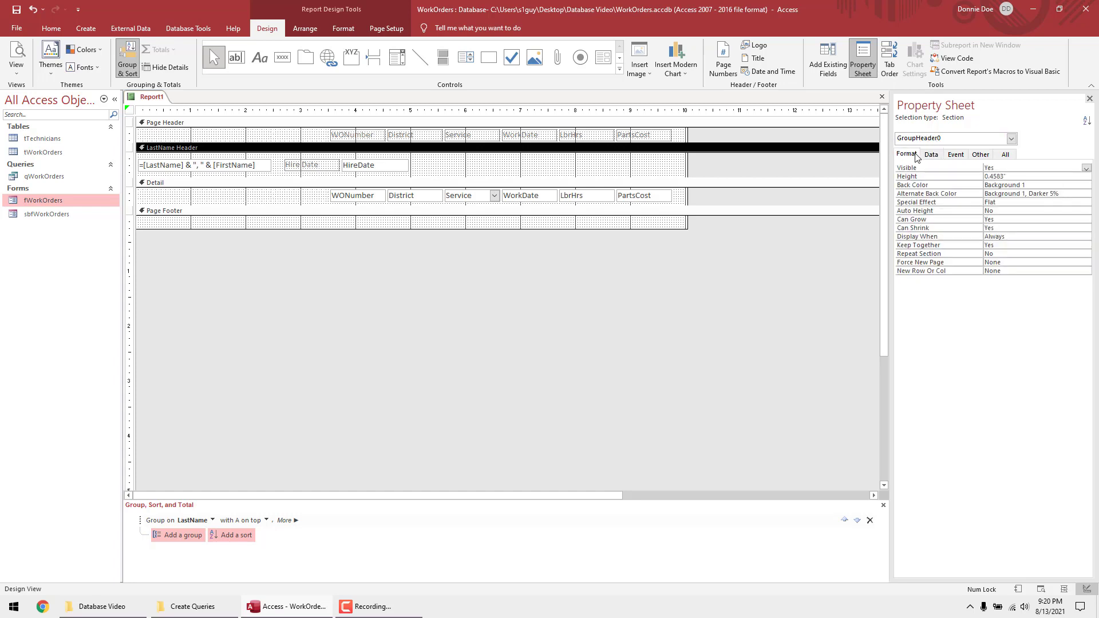
{"action": "left_click", "coordinate": [939, 156]}
{"action": "left_click", "coordinate": [955, 155]}
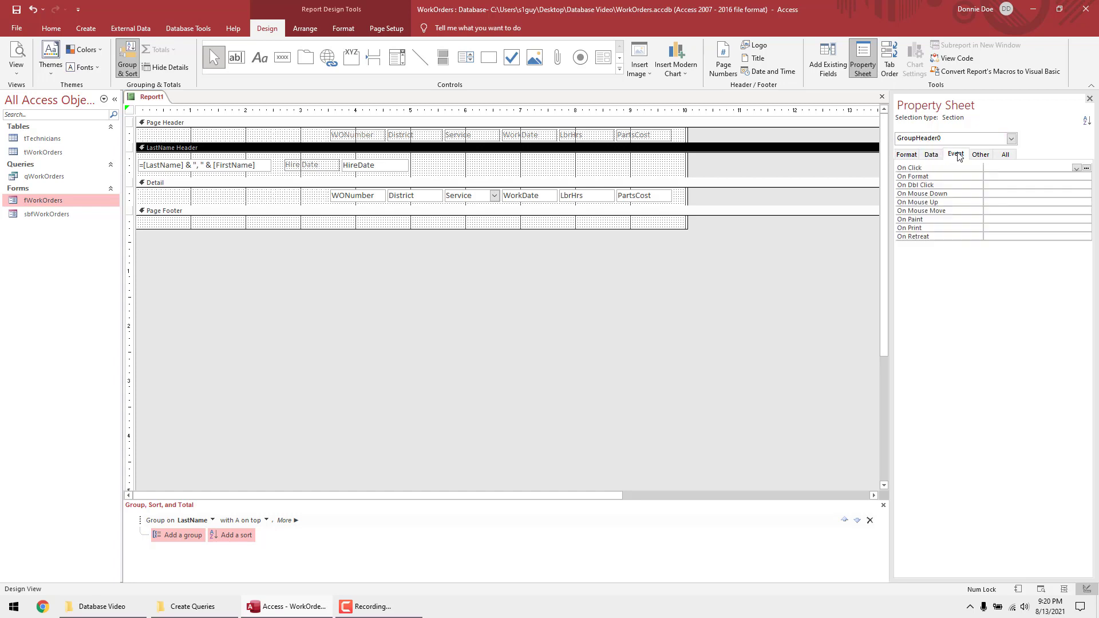
{"action": "left_click", "coordinate": [973, 154]}
{"action": "left_click", "coordinate": [905, 153]}
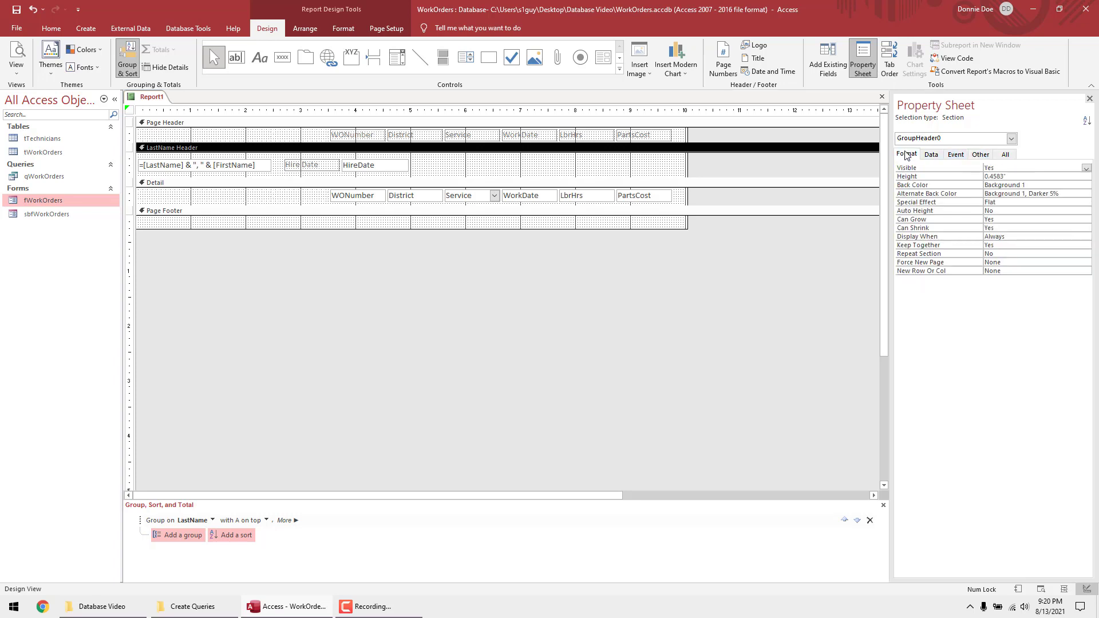
{"action": "right_click", "coordinate": [523, 149]}
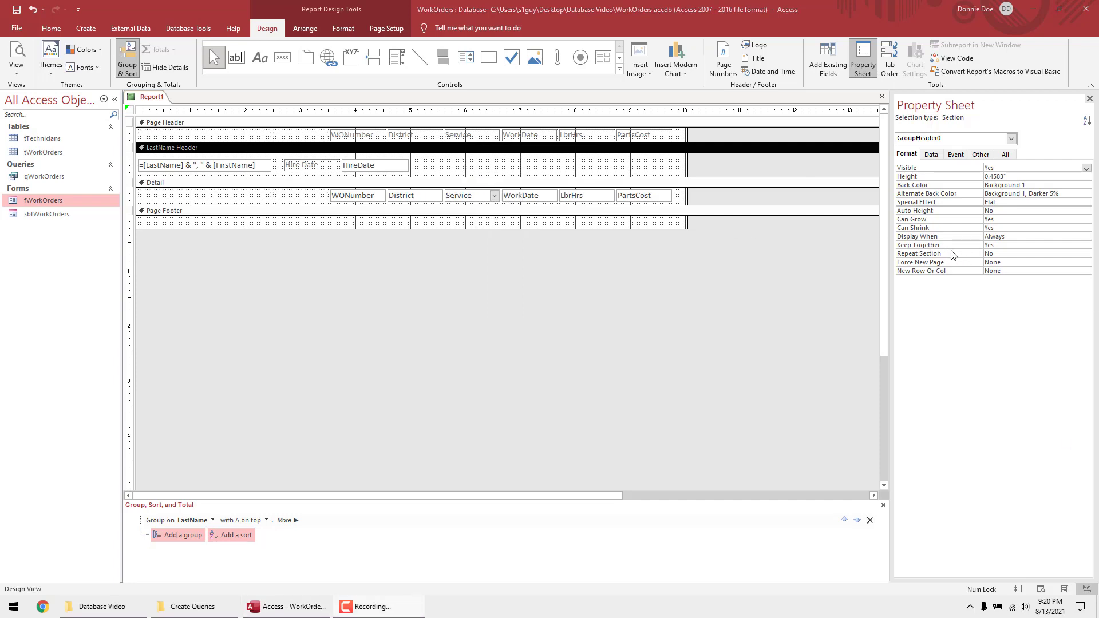
{"action": "left_click", "coordinate": [1088, 254]}
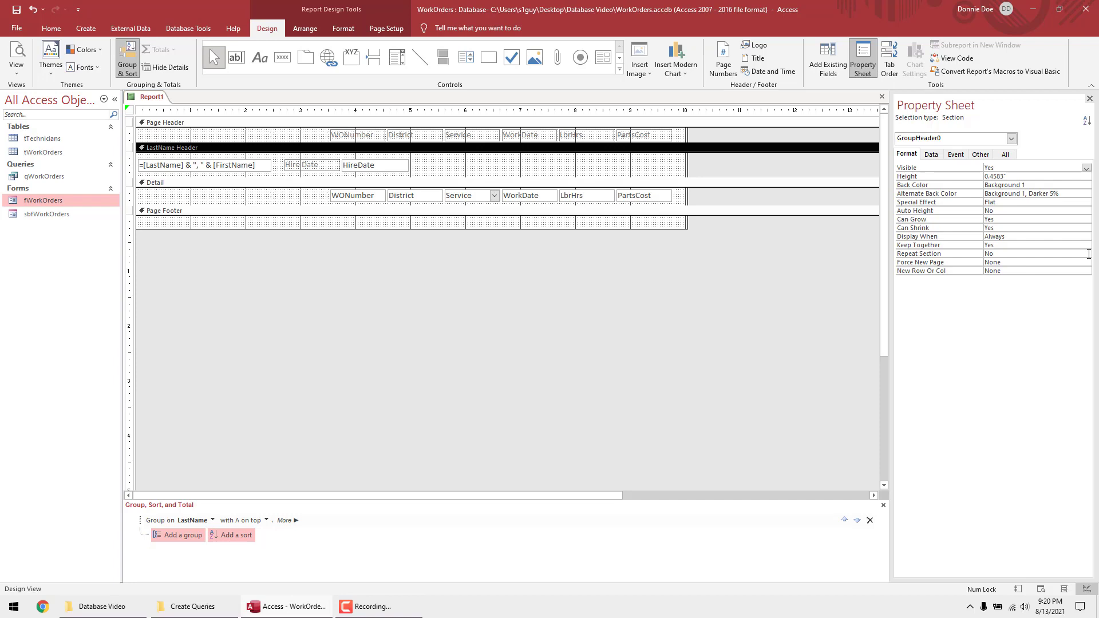
{"action": "double_click", "coordinate": [953, 255]}
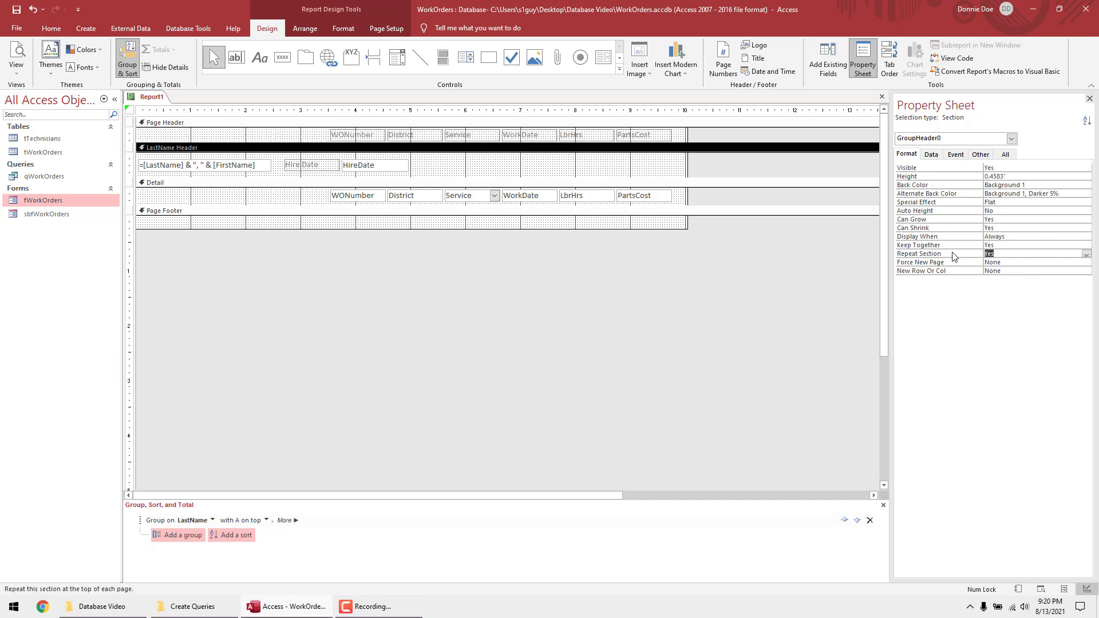
{"action": "key", "text": "ctrl+s"}
{"action": "type", "text": "Work Orders"}
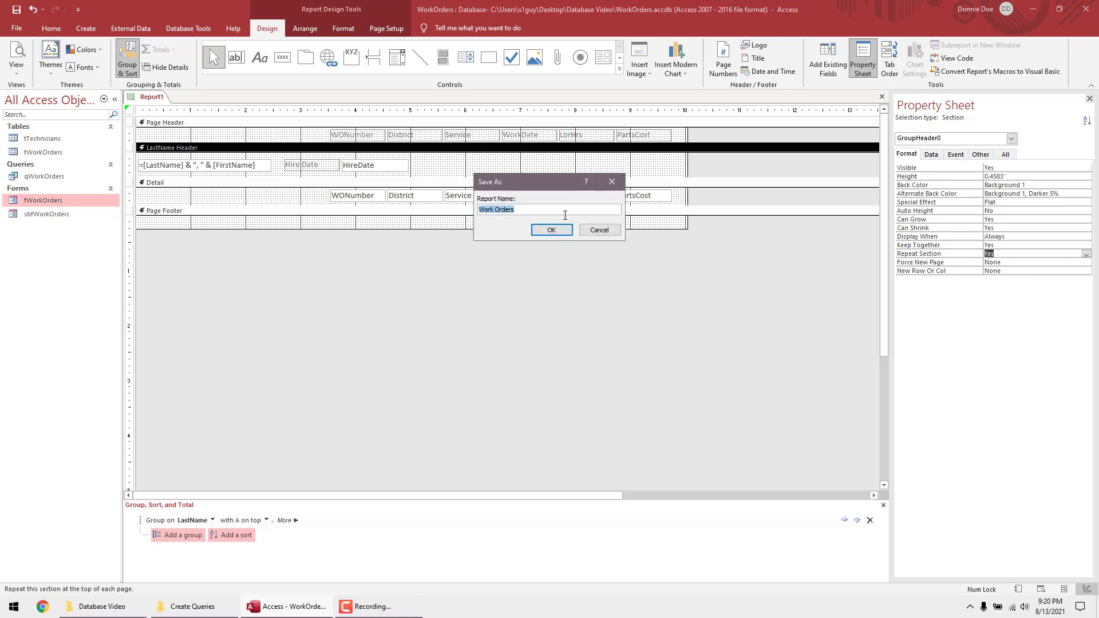
{"action": "left_click", "coordinate": [589, 231]}
- Preview the report and page through to page 14 and back to page 10, checking the technician header on each page, and close the preview
{"action": "left_click", "coordinate": [16, 52]}
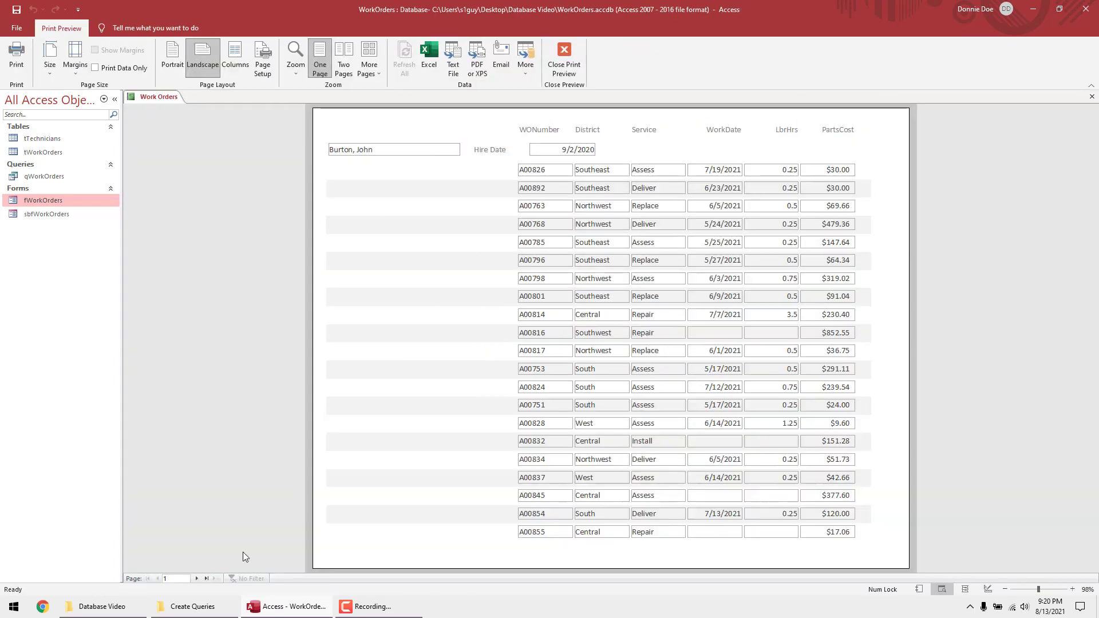
{"action": "left_click", "coordinate": [196, 578]}
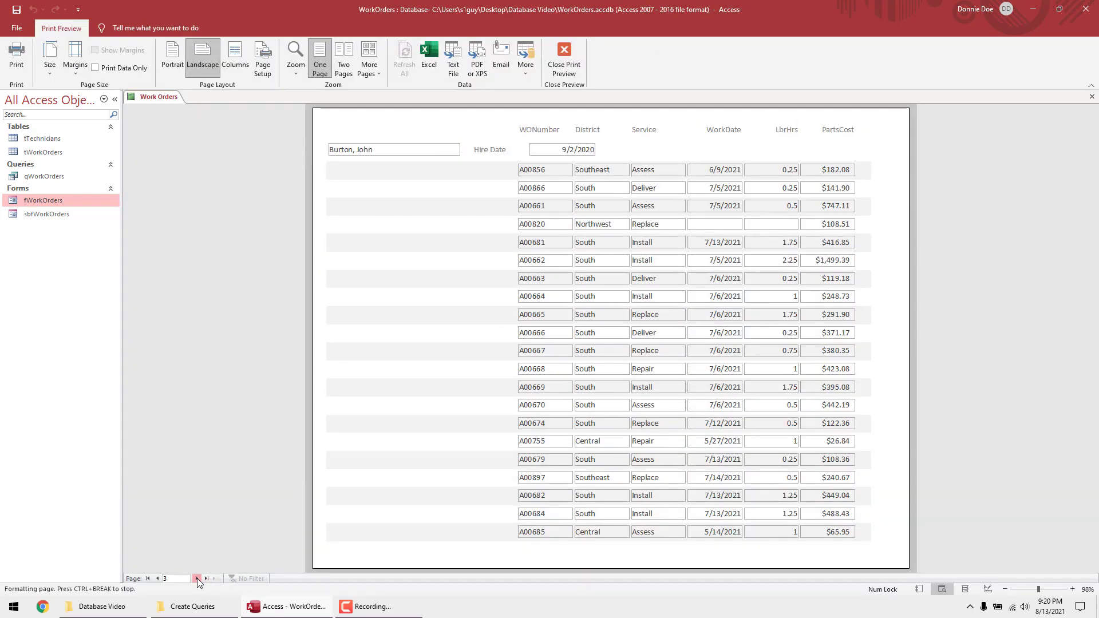
{"action": "left_click", "coordinate": [197, 578]}
{"action": "left_click", "coordinate": [197, 578]}
{"action": "left_click", "coordinate": [197, 578]}
{"action": "left_click", "coordinate": [197, 578]}
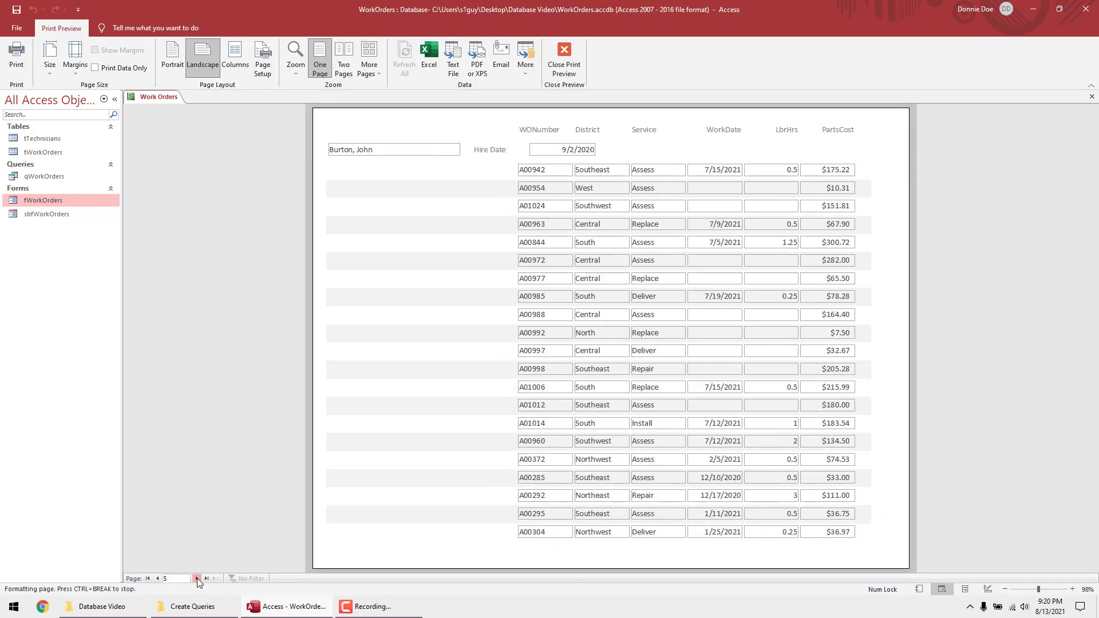
{"action": "left_click", "coordinate": [197, 578]}
{"action": "left_click", "coordinate": [197, 578]}
{"action": "left_click", "coordinate": [197, 578]}
{"action": "left_click", "coordinate": [197, 578]}
{"action": "left_click", "coordinate": [197, 578]}
{"action": "left_click", "coordinate": [197, 578]}
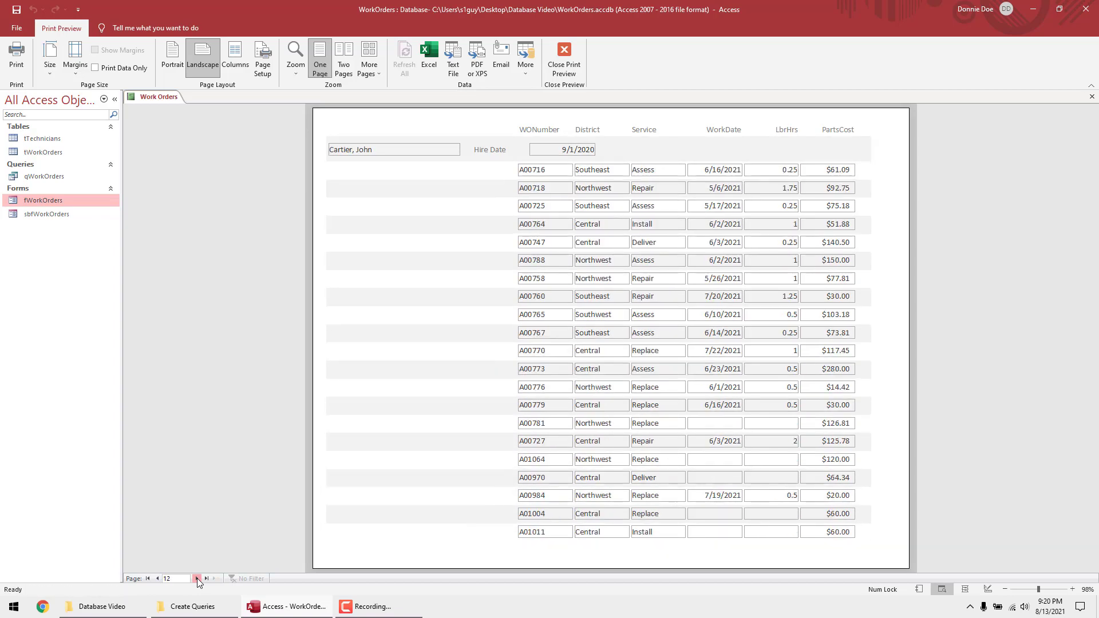
{"action": "left_click", "coordinate": [196, 578]}
{"action": "left_click", "coordinate": [197, 578]}
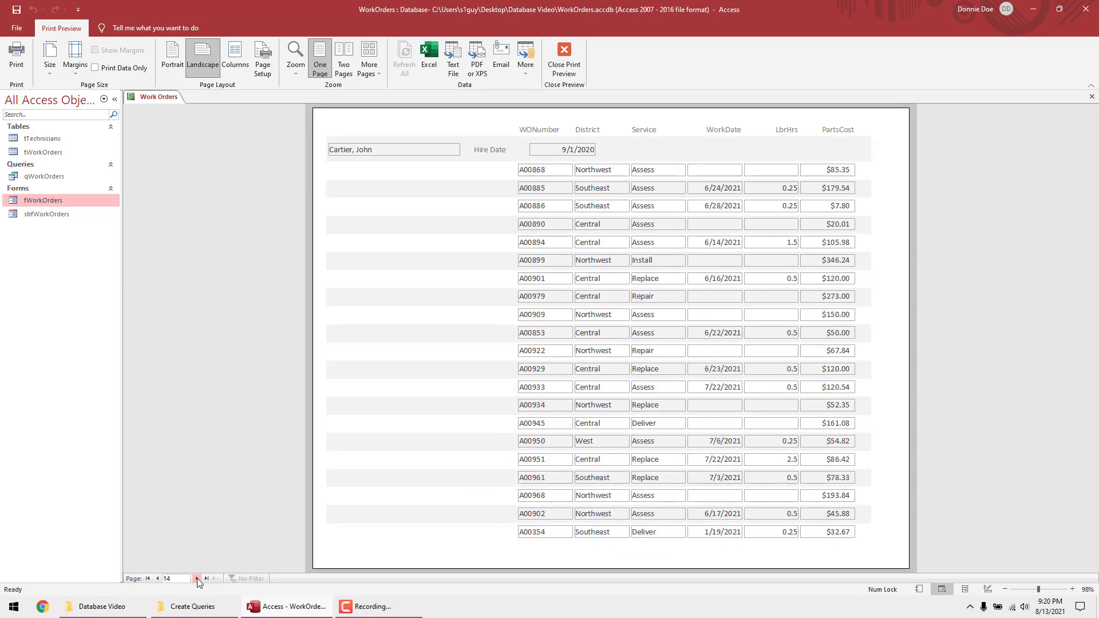
{"action": "left_click", "coordinate": [156, 578]}
{"action": "left_click", "coordinate": [156, 578]}
{"action": "left_click", "coordinate": [157, 578]}
{"action": "left_click", "coordinate": [156, 578]}
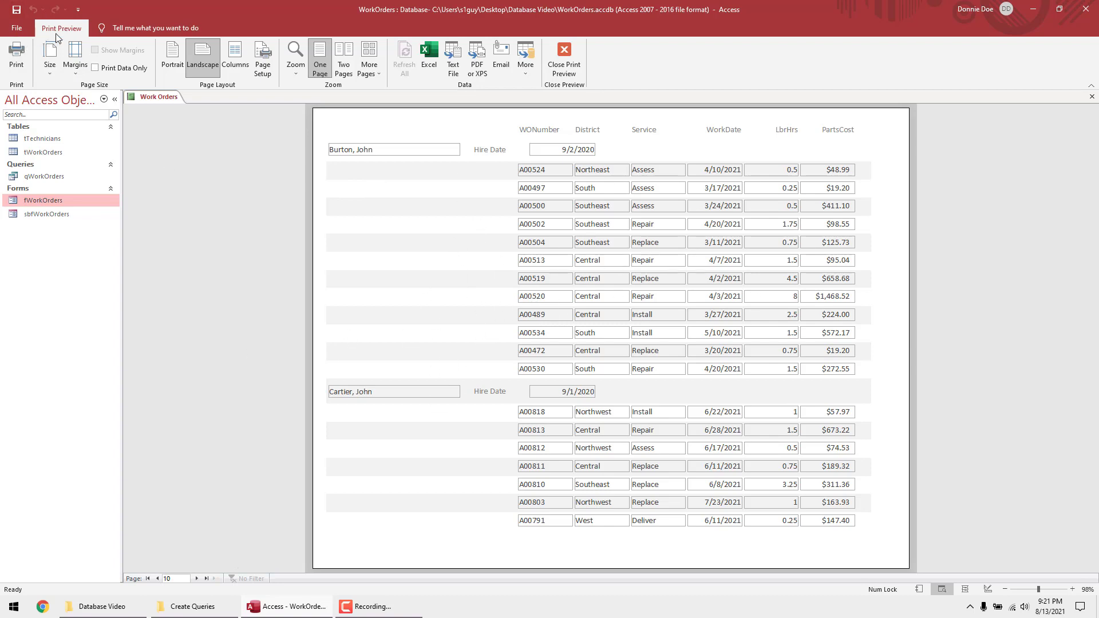
{"action": "left_click", "coordinate": [563, 57]}
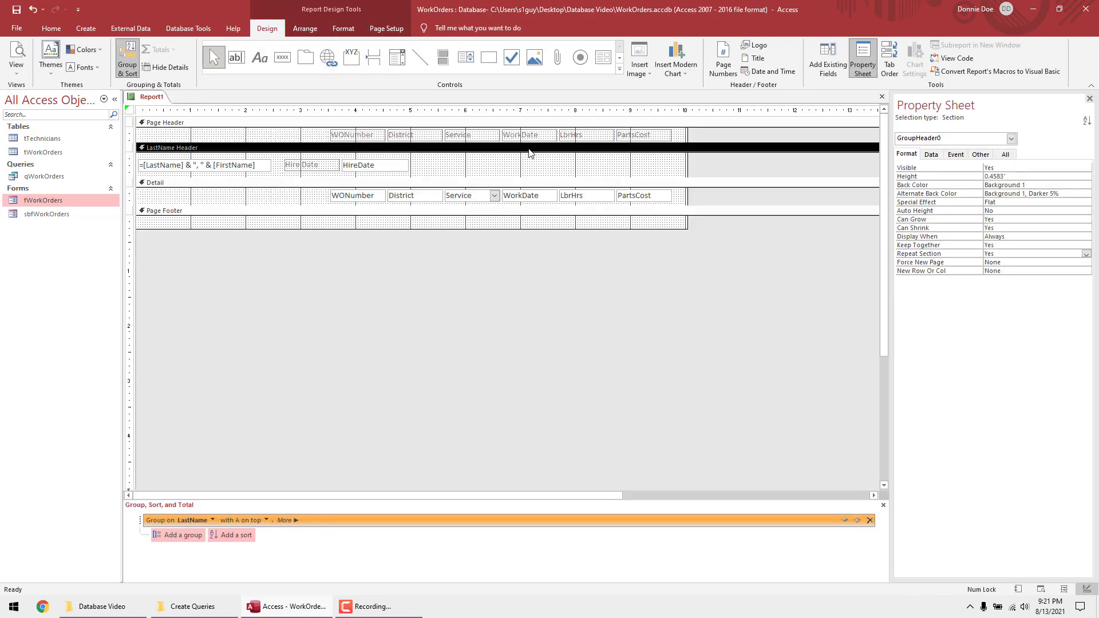
- Copy the Page Header's Back Color value, Background 1, into the LastName Header section's Alternate Back Color property
{"action": "left_click", "coordinate": [488, 127]}
{"action": "left_click", "coordinate": [491, 122]}
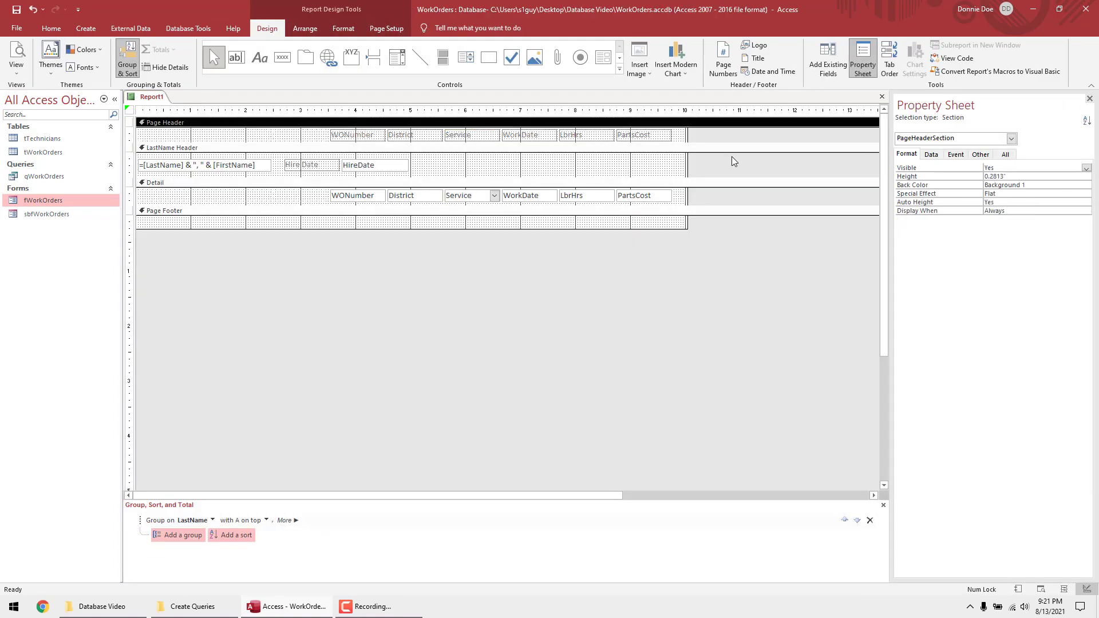
{"action": "left_click", "coordinate": [955, 187]}
{"action": "key", "text": "ctrl+c"}
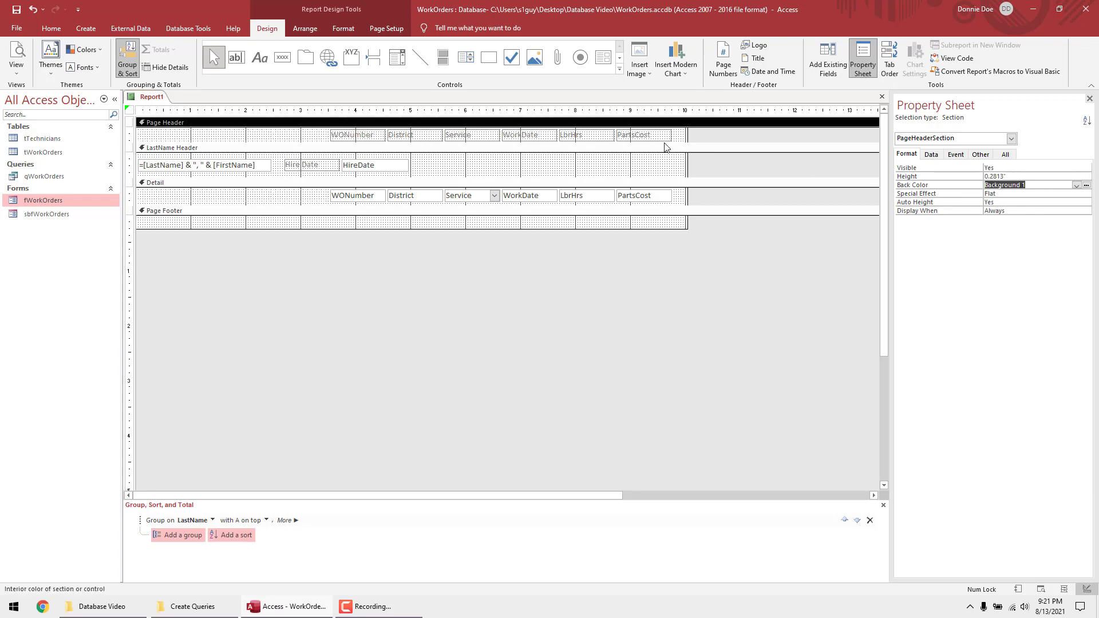
{"action": "left_click", "coordinate": [600, 150]}
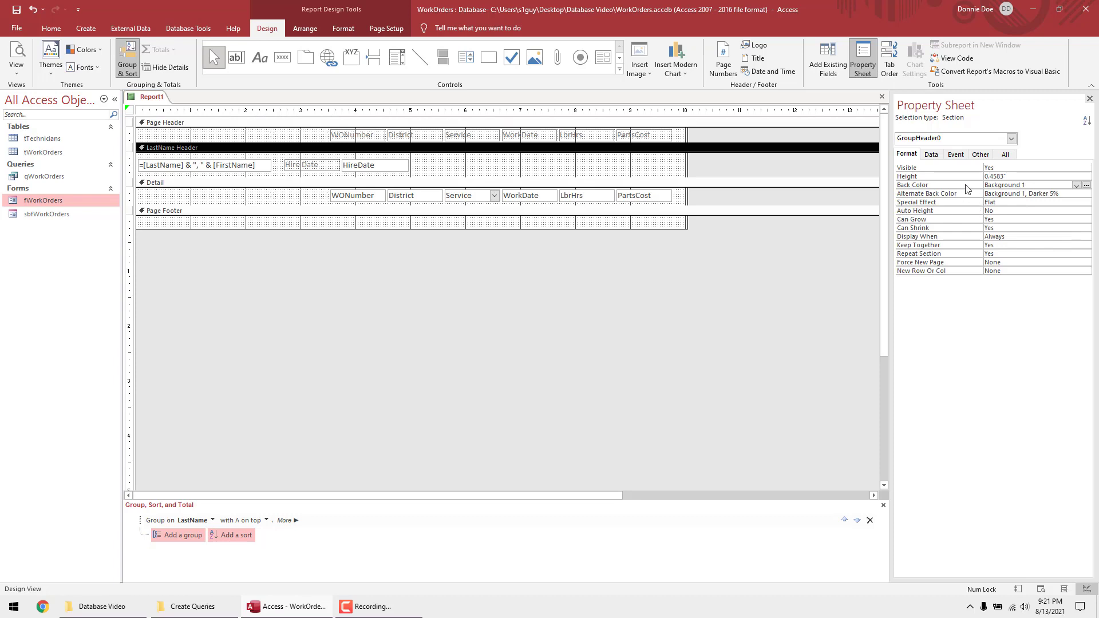
{"action": "left_click", "coordinate": [939, 194]}
{"action": "key", "text": "ctrl+v"}
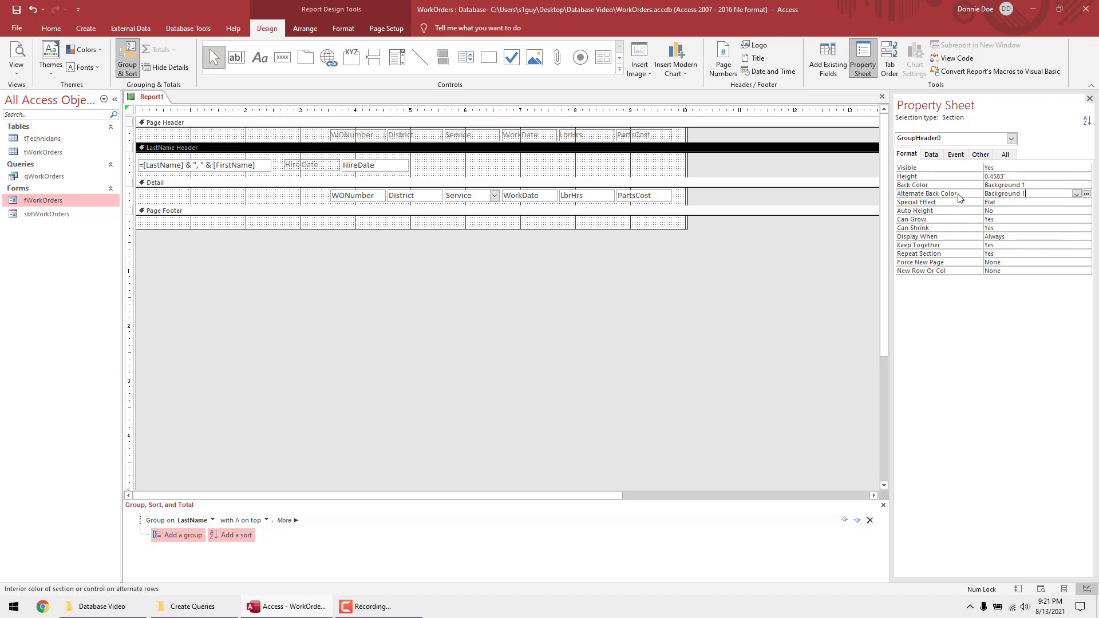
{"action": "key", "text": "Return"}
- Set the Detail section's Alternate Back Color to Background 1 and check the row colouring in a print preview
{"action": "left_click", "coordinate": [589, 184]}
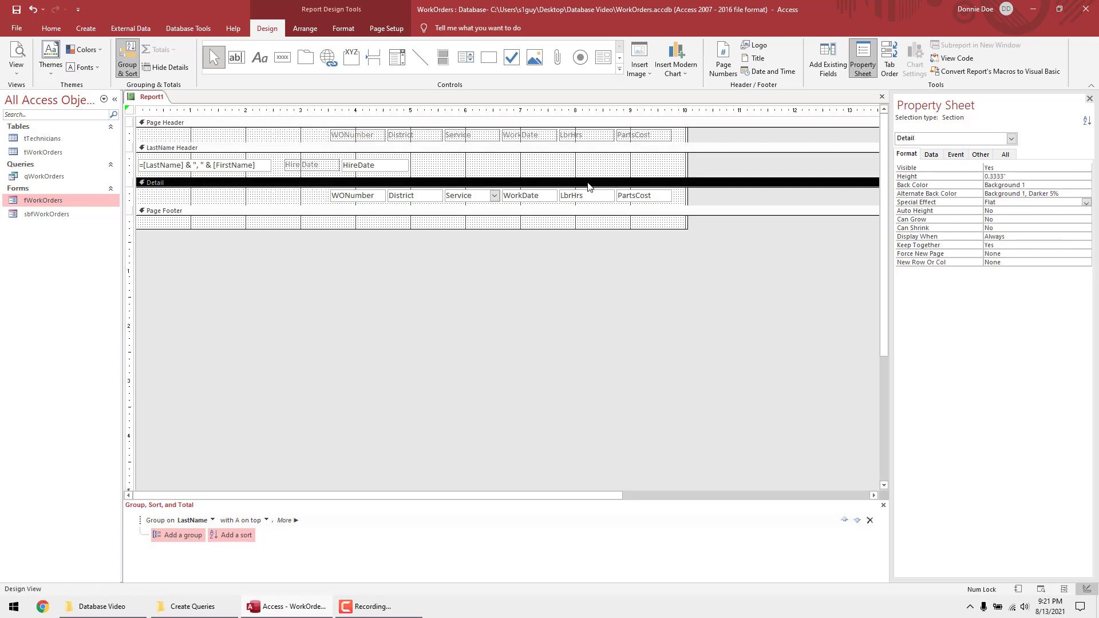
{"action": "left_click", "coordinate": [968, 194]}
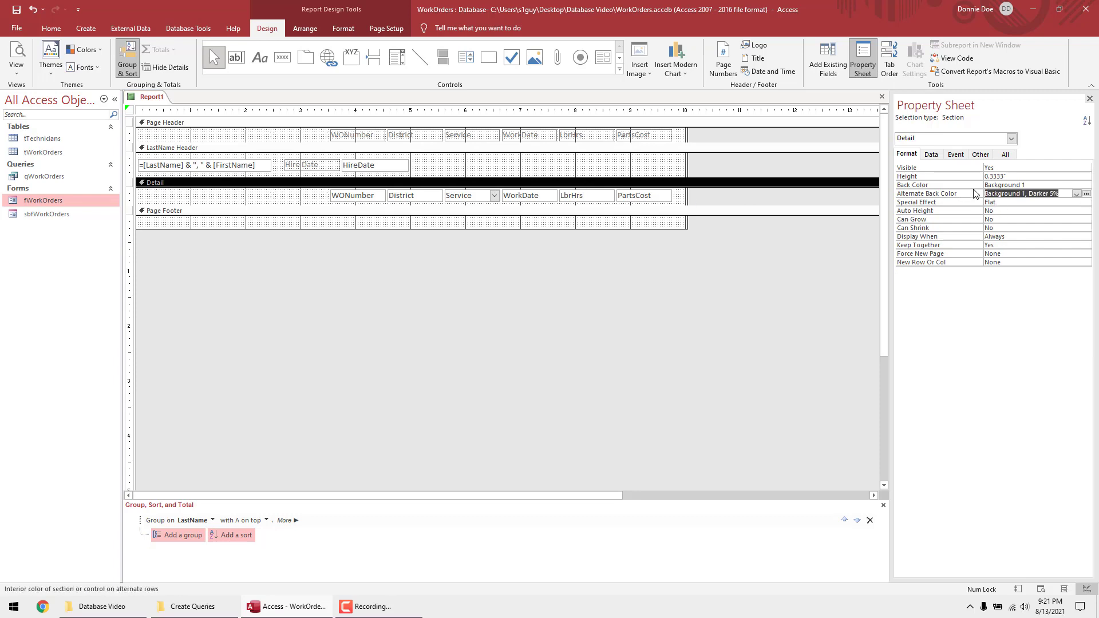
{"action": "left_click", "coordinate": [697, 215]}
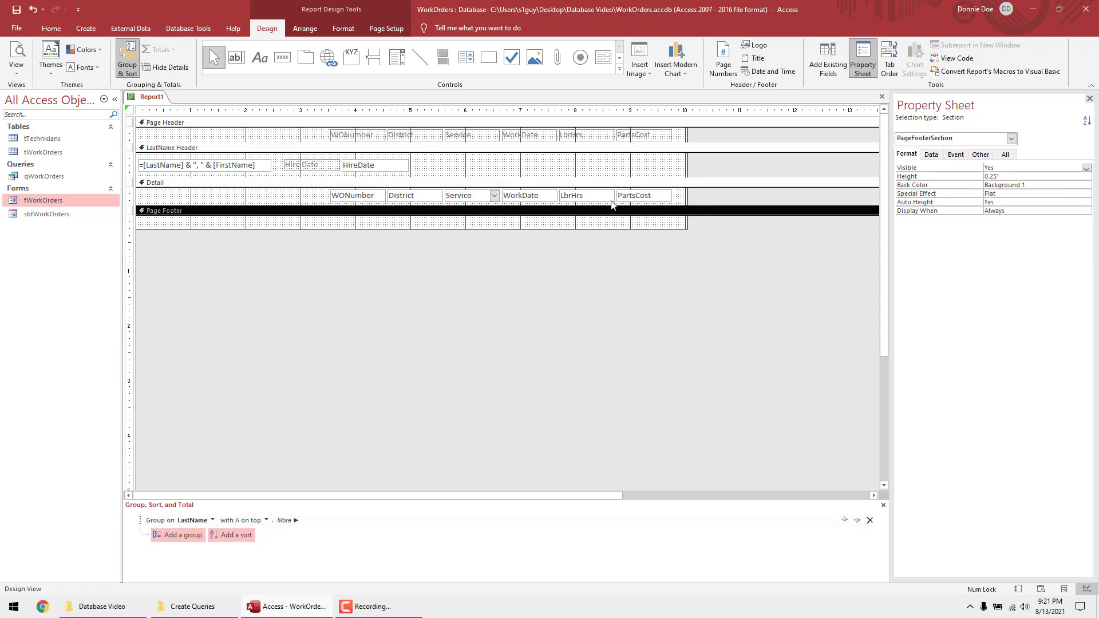
{"action": "left_click", "coordinate": [16, 53]}
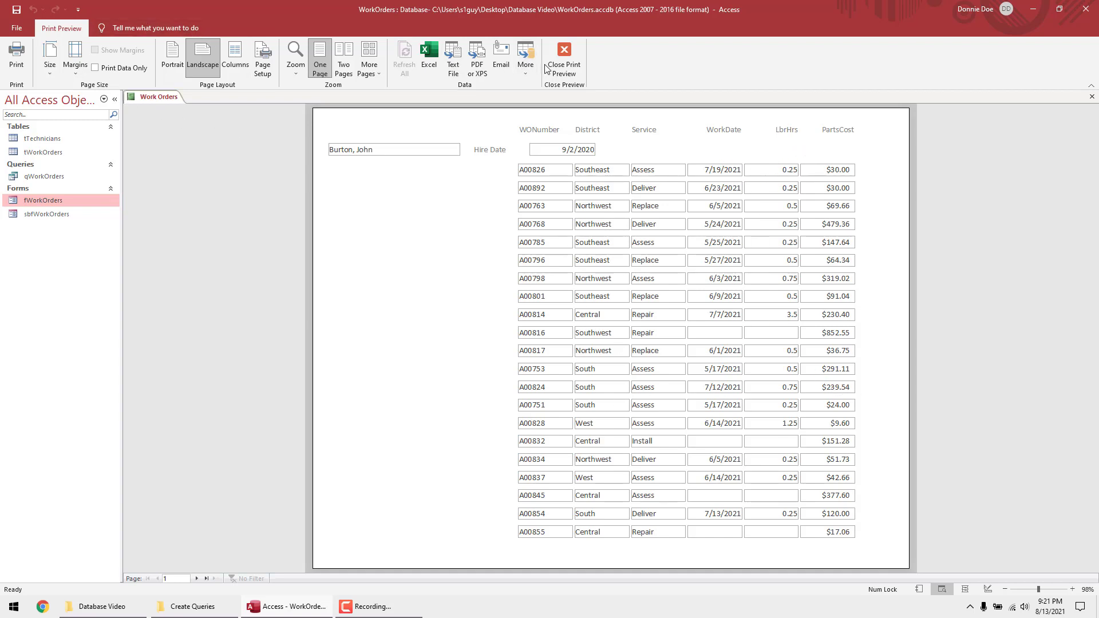
{"action": "left_click", "coordinate": [567, 63]}
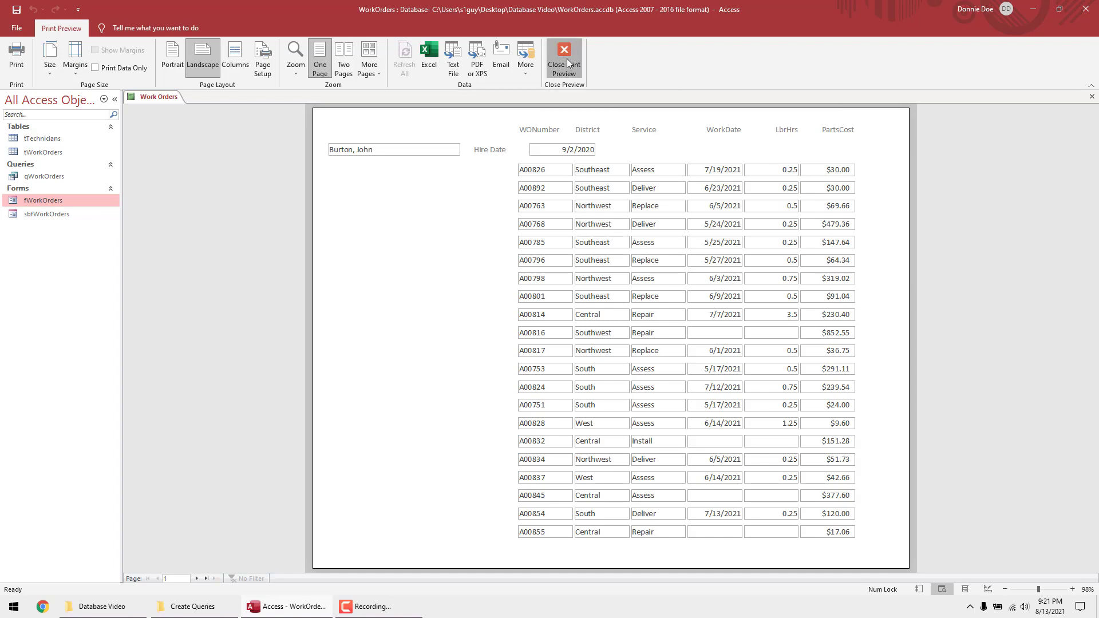
- Switch the report to Layout view and center the LbrHrs column heading together with its values
{"action": "left_click", "coordinate": [17, 73]}
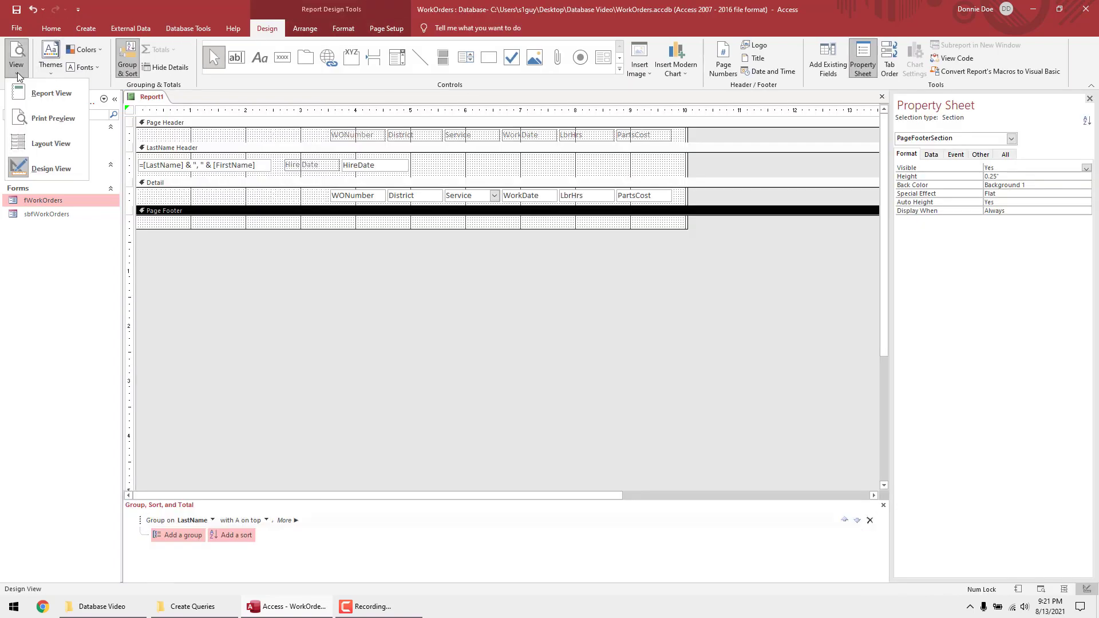
{"action": "left_click", "coordinate": [45, 142]}
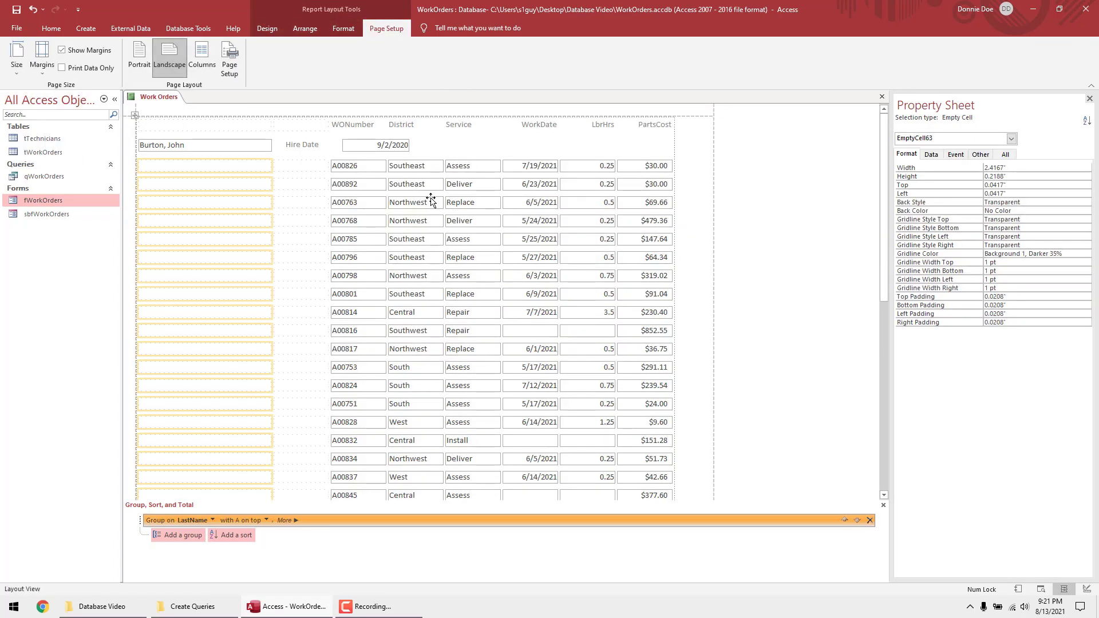
{"action": "left_click", "coordinate": [603, 126]}
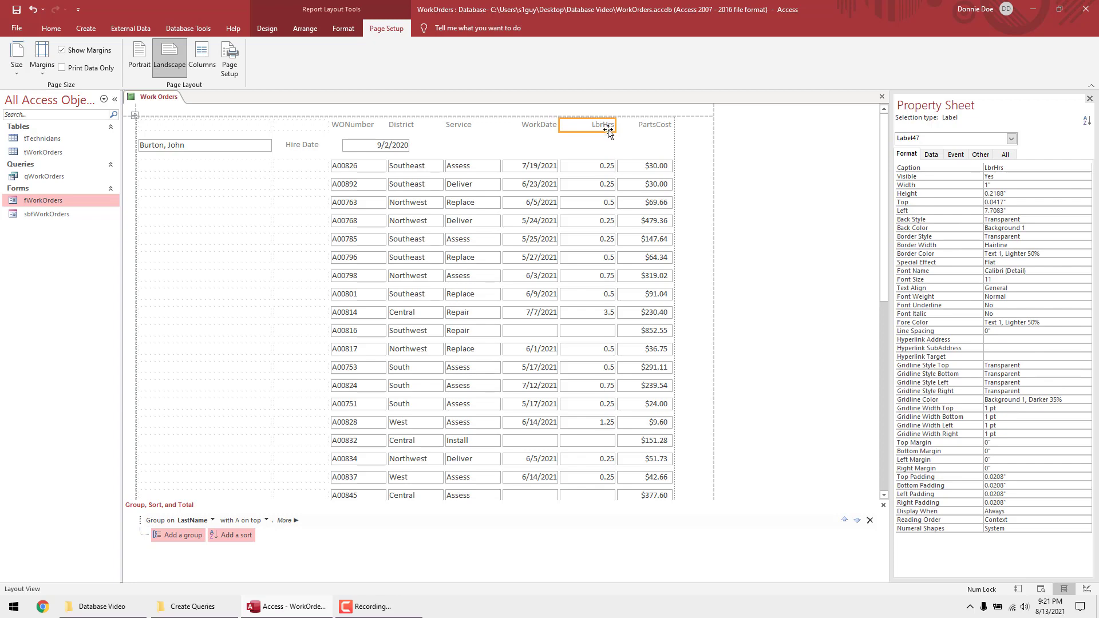
{"action": "left_click", "coordinate": [600, 167], "text": "ctrl"}
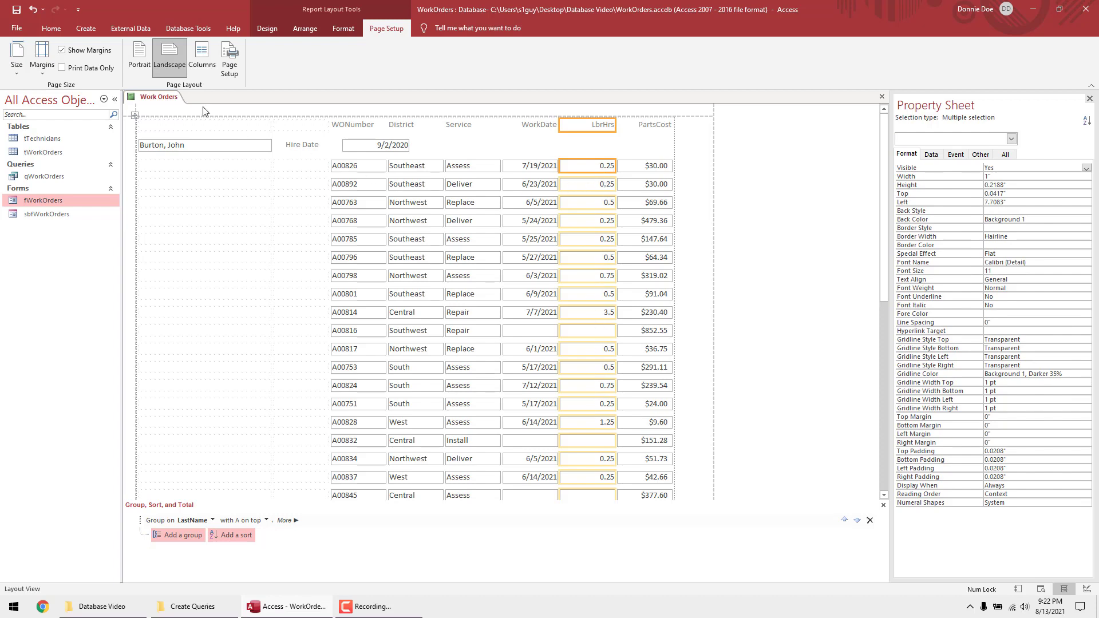
{"action": "left_click", "coordinate": [51, 28]}
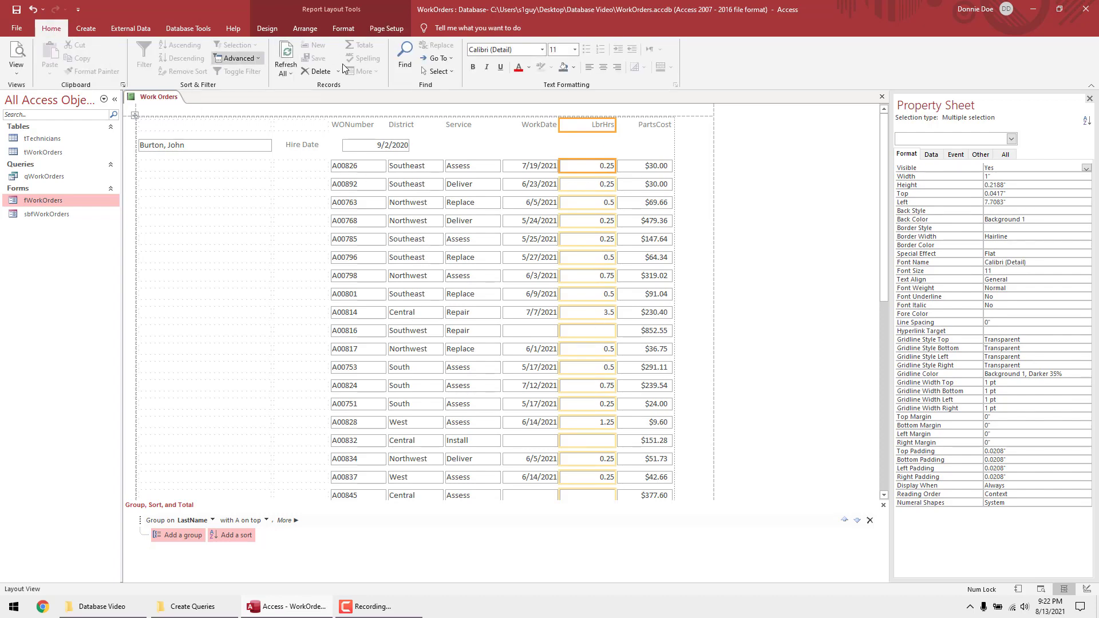
{"action": "left_click", "coordinate": [602, 67]}
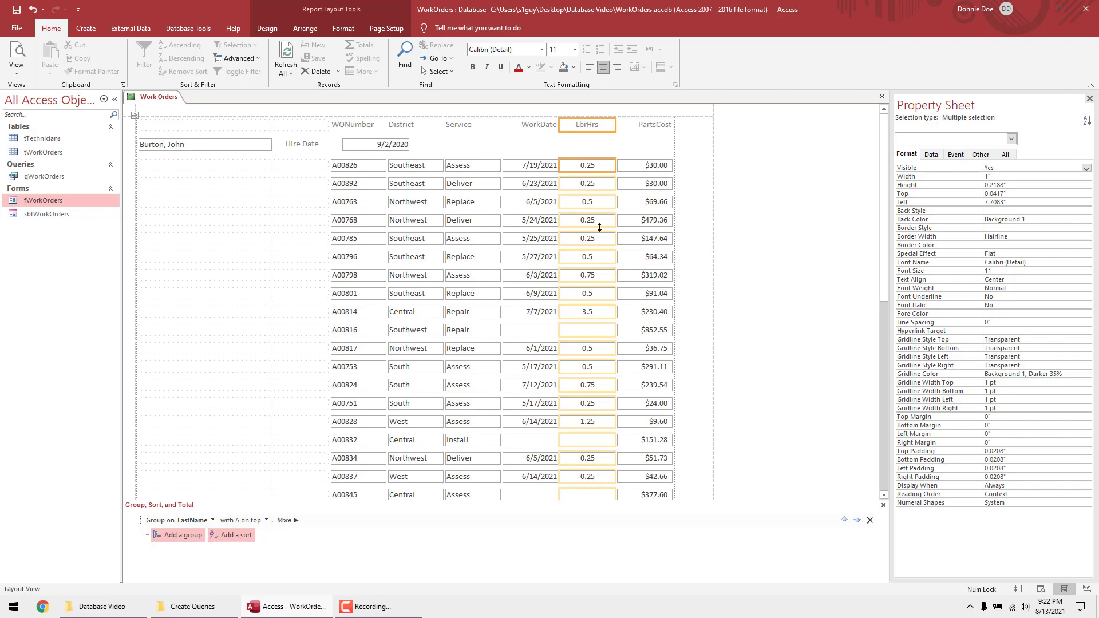
- Center the headings and values of the PartsCost and WorkDate columns
{"action": "left_click", "coordinate": [649, 164]}
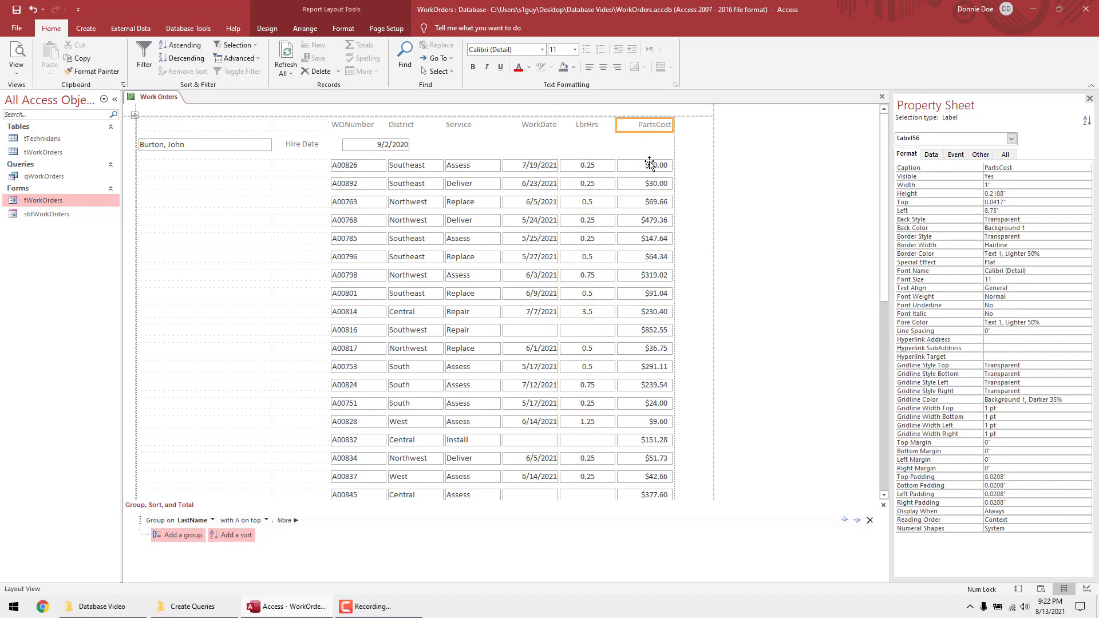
{"action": "left_click", "coordinate": [603, 67]}
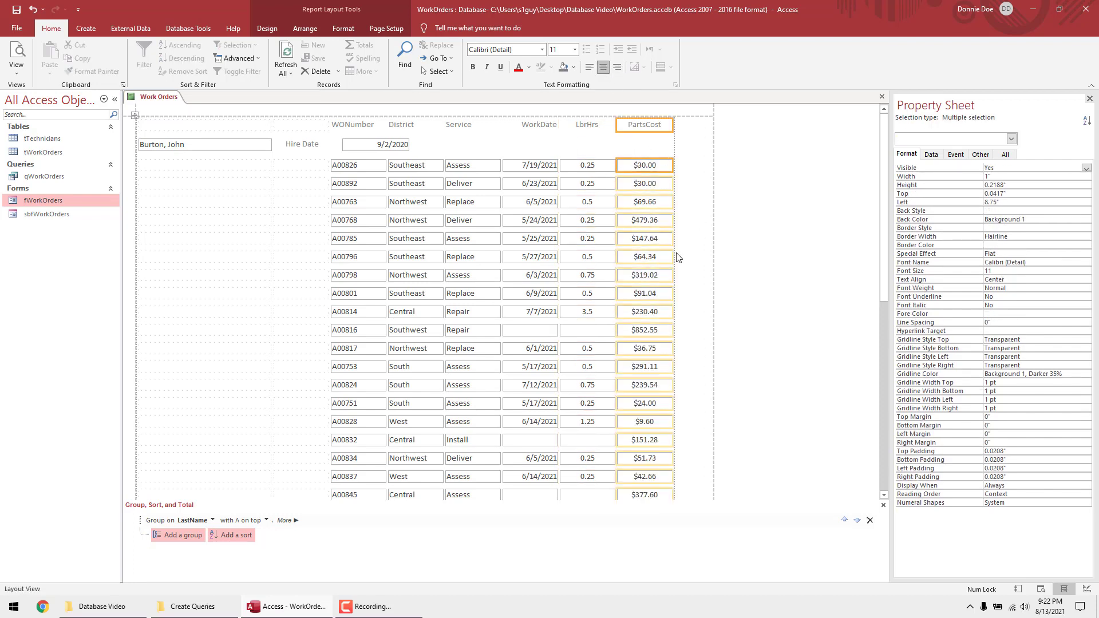
{"action": "left_click", "coordinate": [538, 125]}
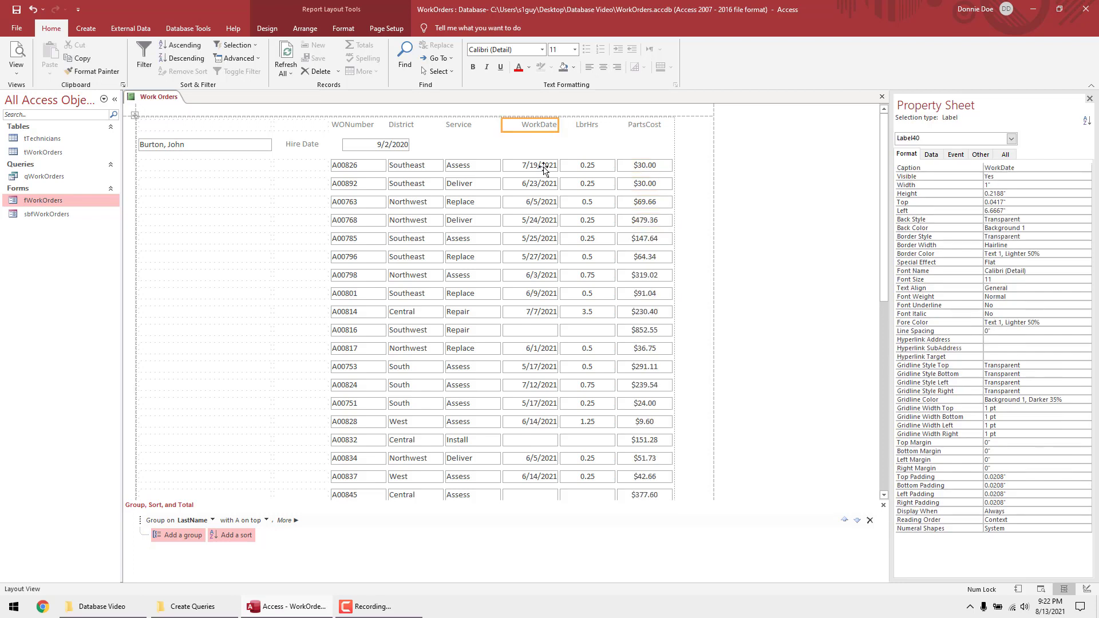
{"action": "left_click", "coordinate": [540, 167]}
{"action": "left_click", "coordinate": [601, 68]}
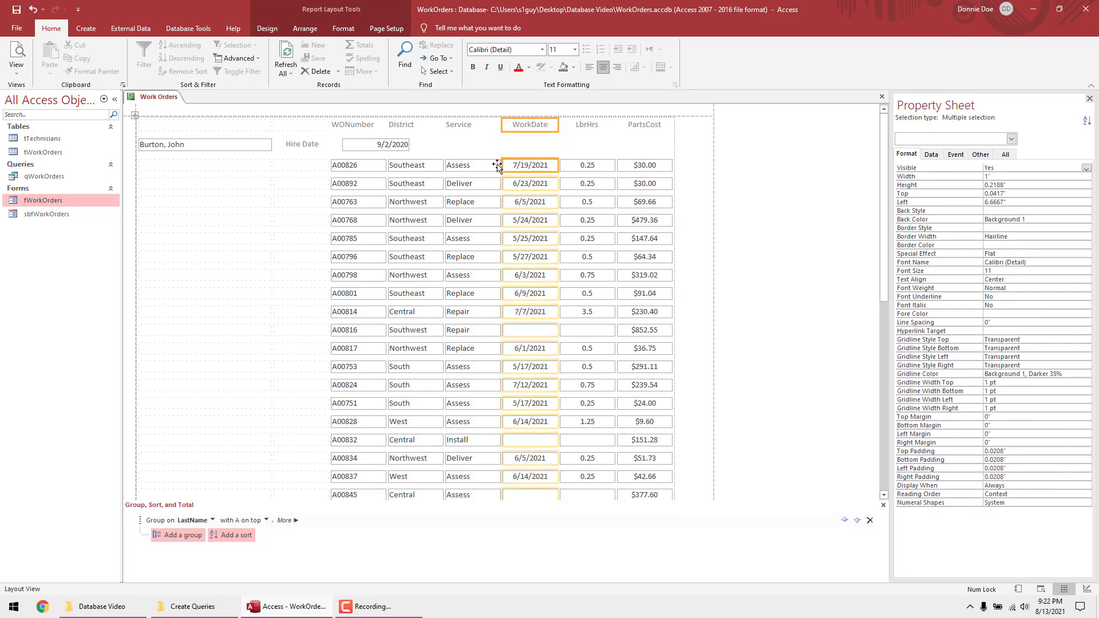
- Return to Design view, collapse the Page Footer to zero height, and tighten the Detail section with its field row 0.0208" from the top
{"action": "left_click", "coordinate": [462, 128]}
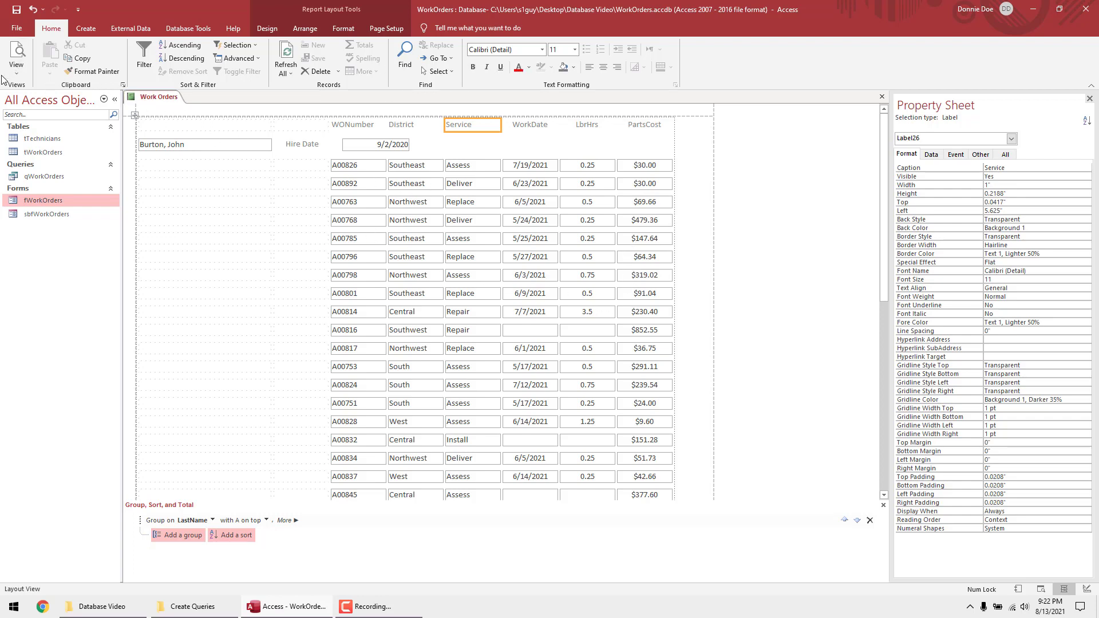
{"action": "left_click", "coordinate": [16, 64]}
{"action": "left_click", "coordinate": [40, 166]}
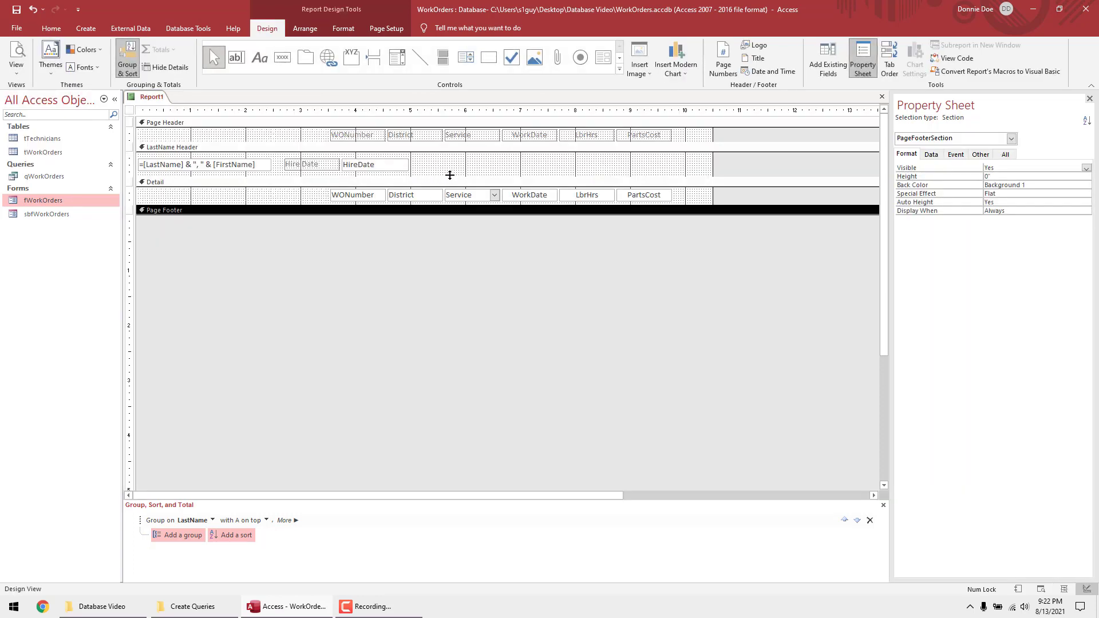
{"action": "left_click", "coordinate": [128, 195]}
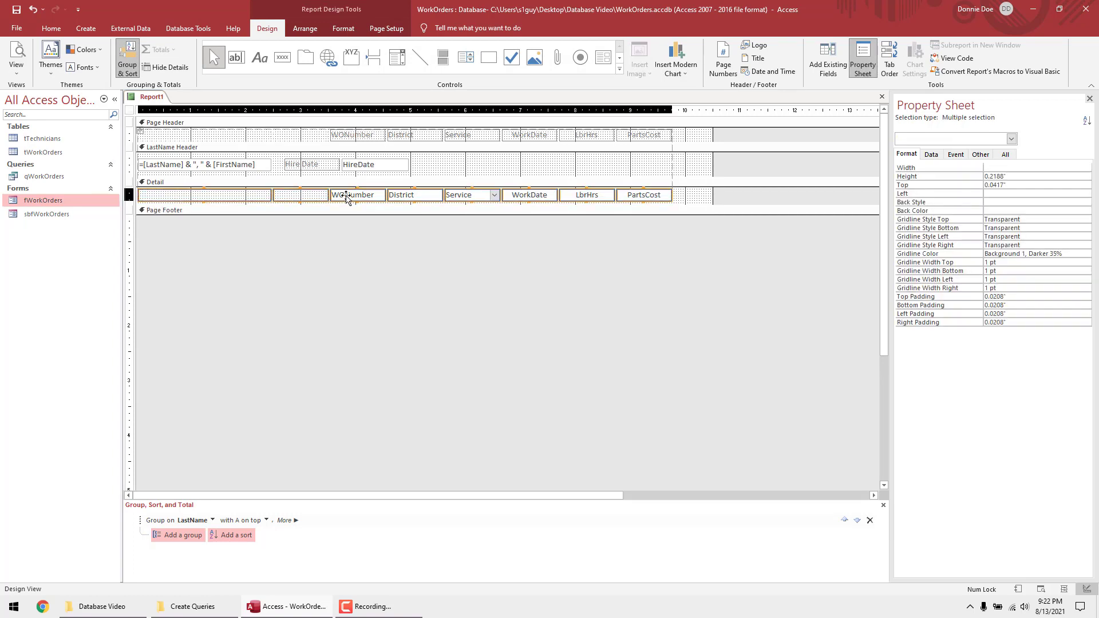
{"action": "left_click_drag", "start_coordinate": [347, 195], "coordinate": [339, 202]}
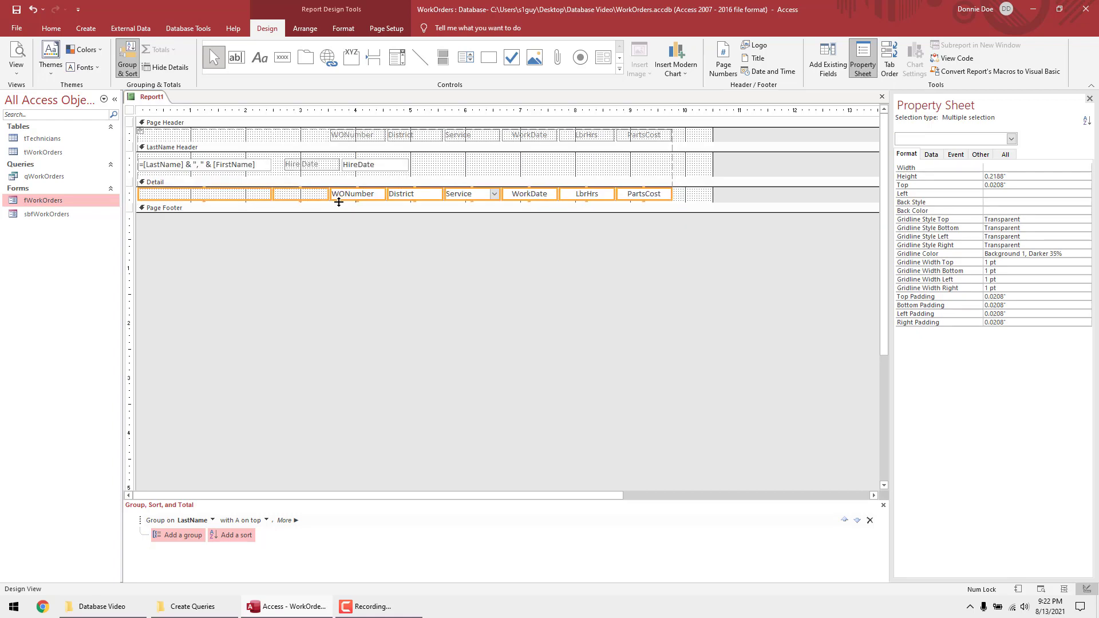
- Preview the report's first page to check the row spacing and centered columns, and return to Design view
{"action": "left_click", "coordinate": [16, 57]}
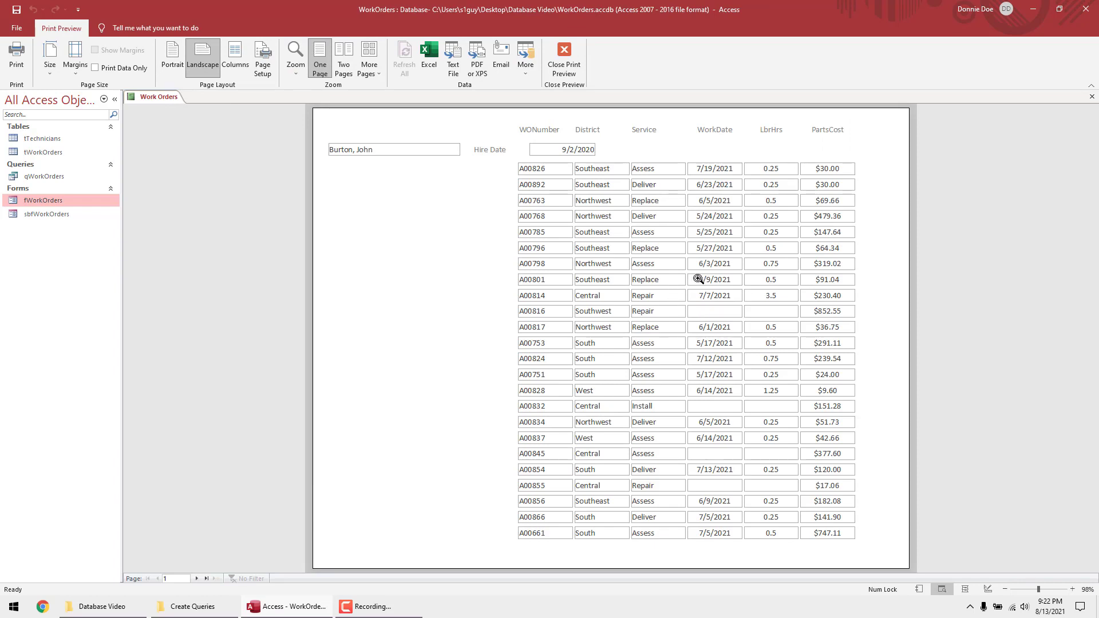
{"action": "right_click", "coordinate": [577, 244]}
{"action": "left_click", "coordinate": [524, 276]}
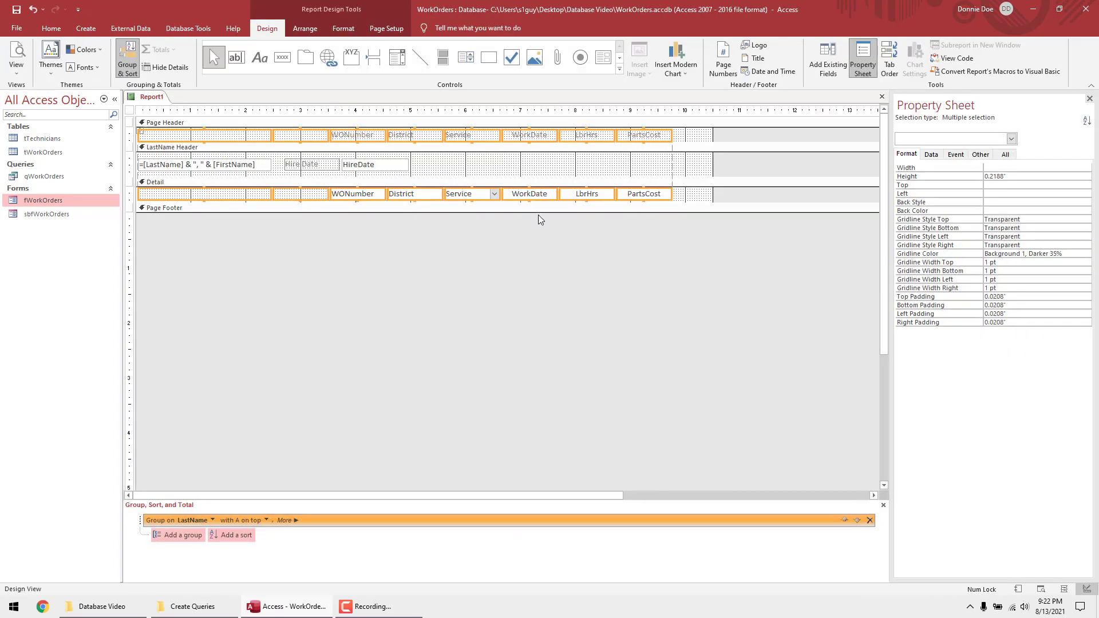
{"action": "left_click", "coordinate": [579, 267]}
- Add Sum totals for the Detail section's PartsCost field to the group and report footers
{"action": "left_click", "coordinate": [656, 197]}
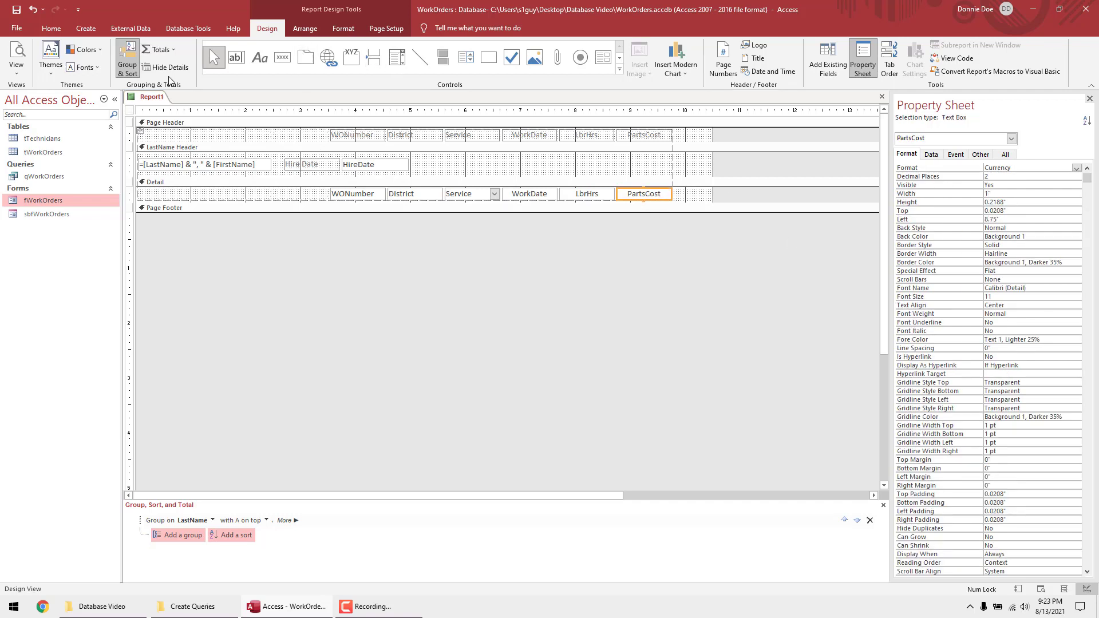
{"action": "left_click", "coordinate": [174, 51]}
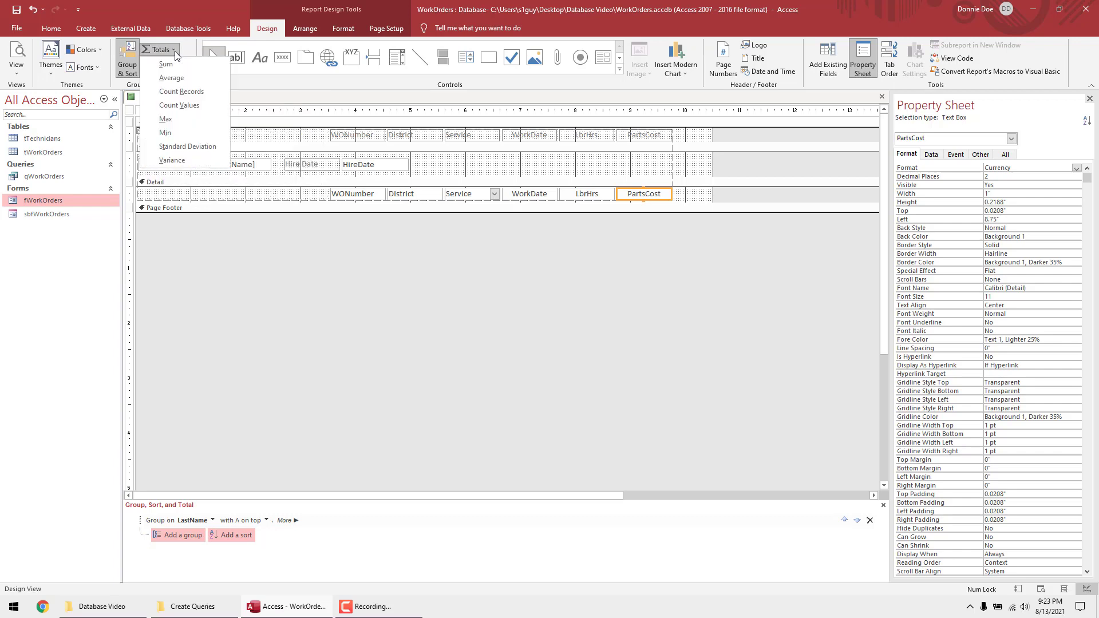
{"action": "left_click", "coordinate": [167, 64]}
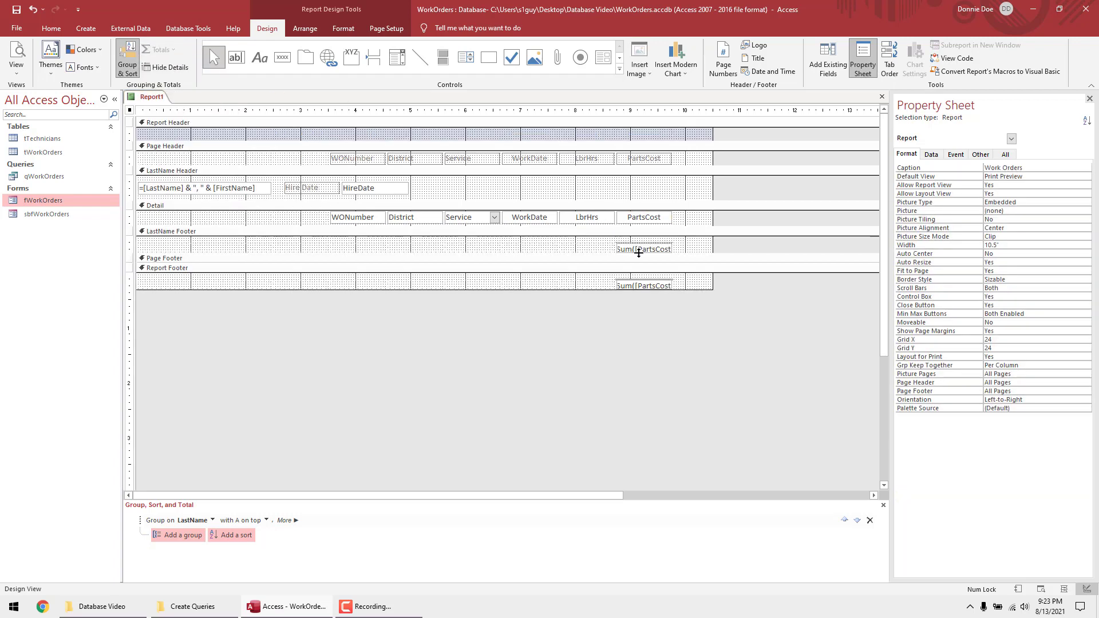
- Set the Report Header section's Back Color to Background 1
{"action": "left_click", "coordinate": [654, 123]}
{"action": "left_click", "coordinate": [965, 185]}
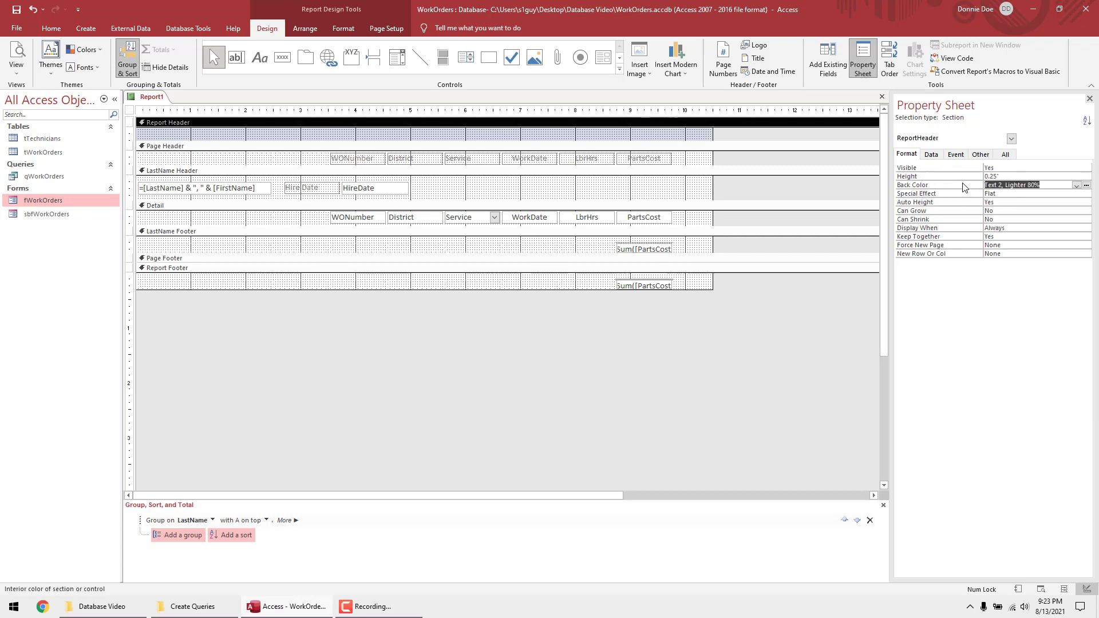
{"action": "type", "text": "Background 1"}
{"action": "left_click", "coordinate": [963, 191]}
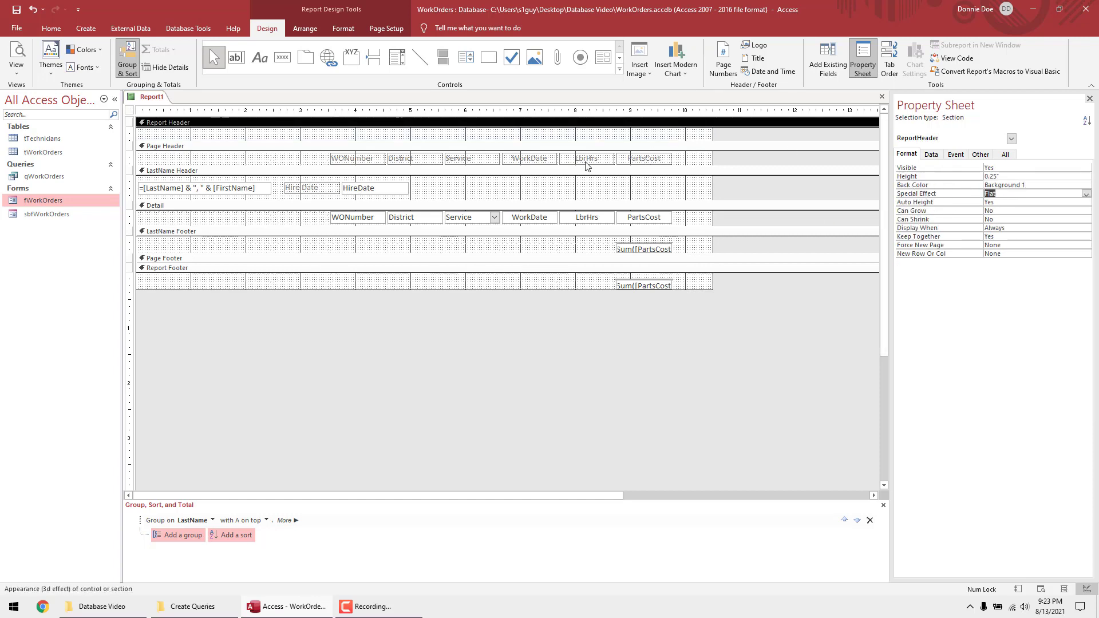
- Add Sum totals for the Detail section's LbrHrs field to the group and report footers
{"action": "left_click", "coordinate": [600, 222]}
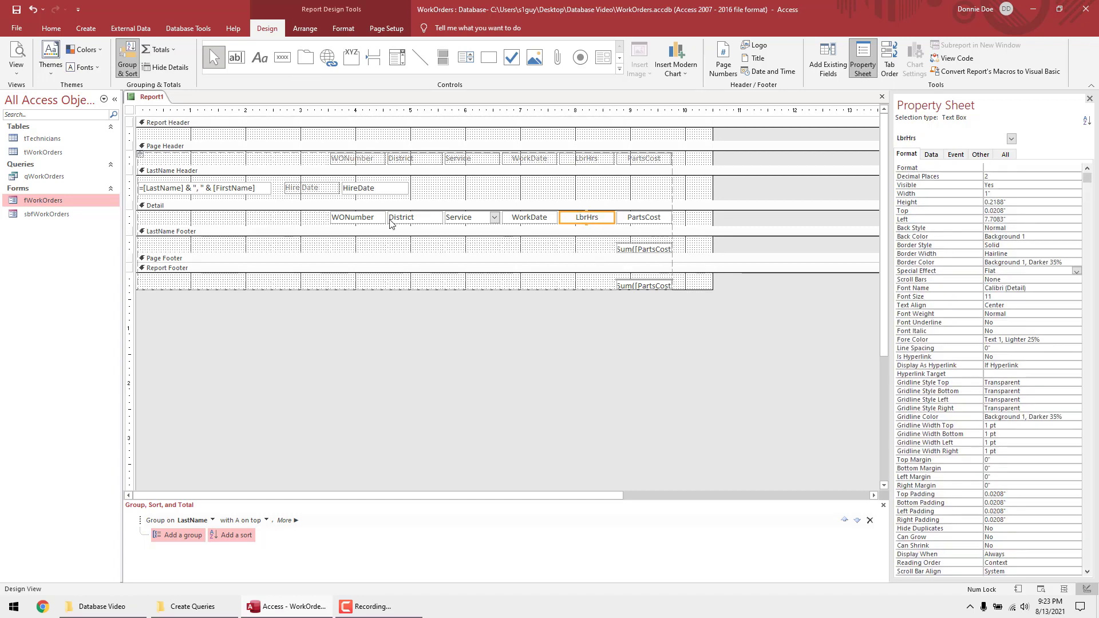
{"action": "left_click", "coordinate": [589, 162]}
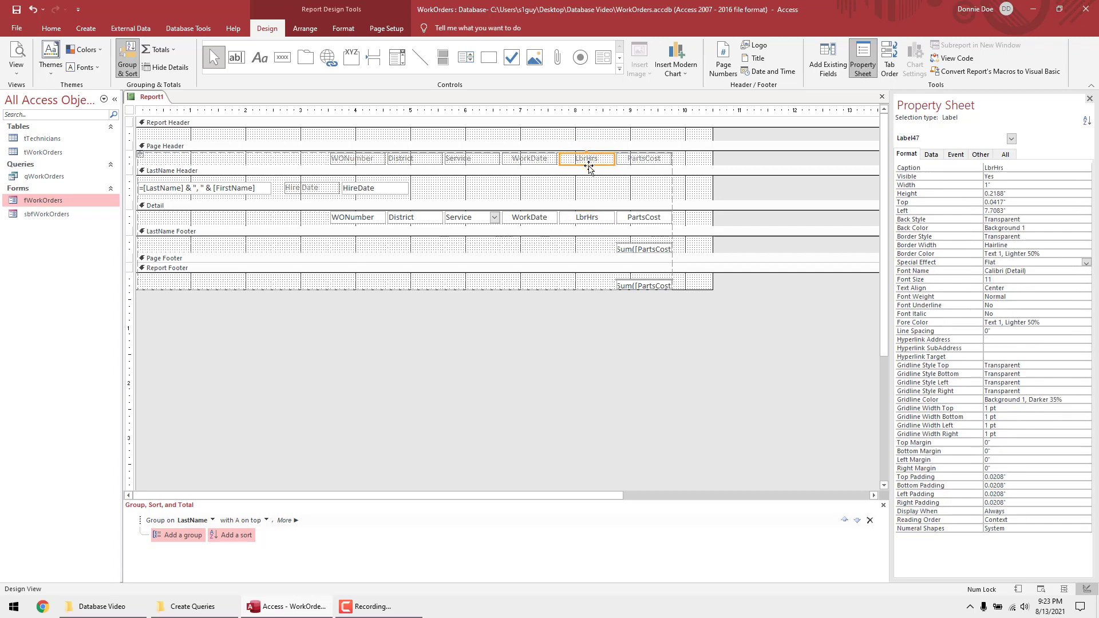
{"action": "left_click", "coordinate": [590, 221]}
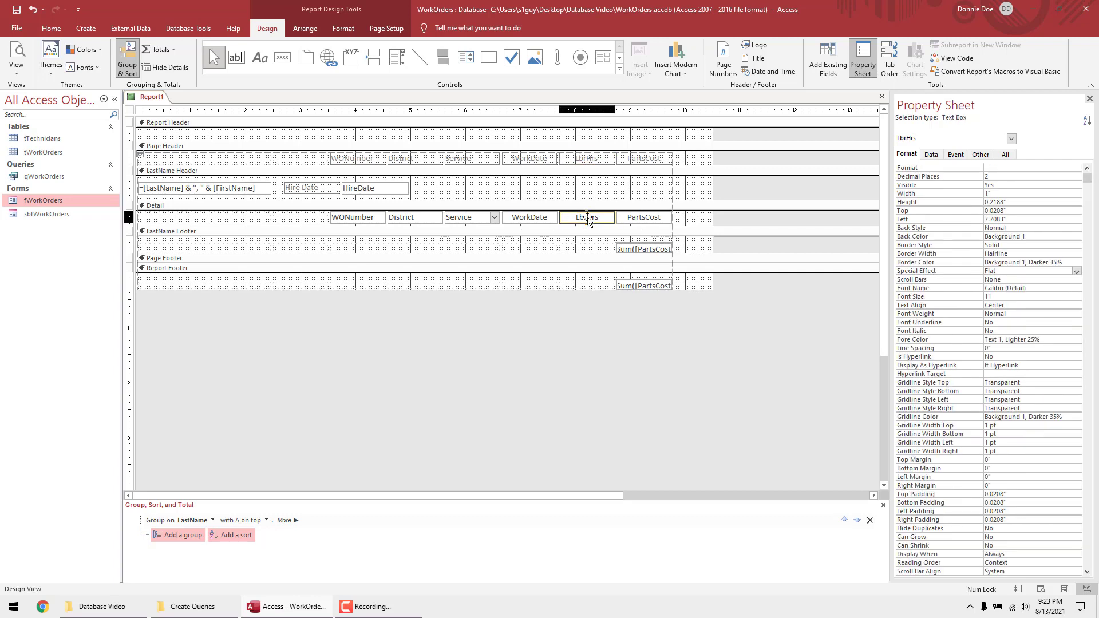
{"action": "left_click", "coordinate": [604, 162]}
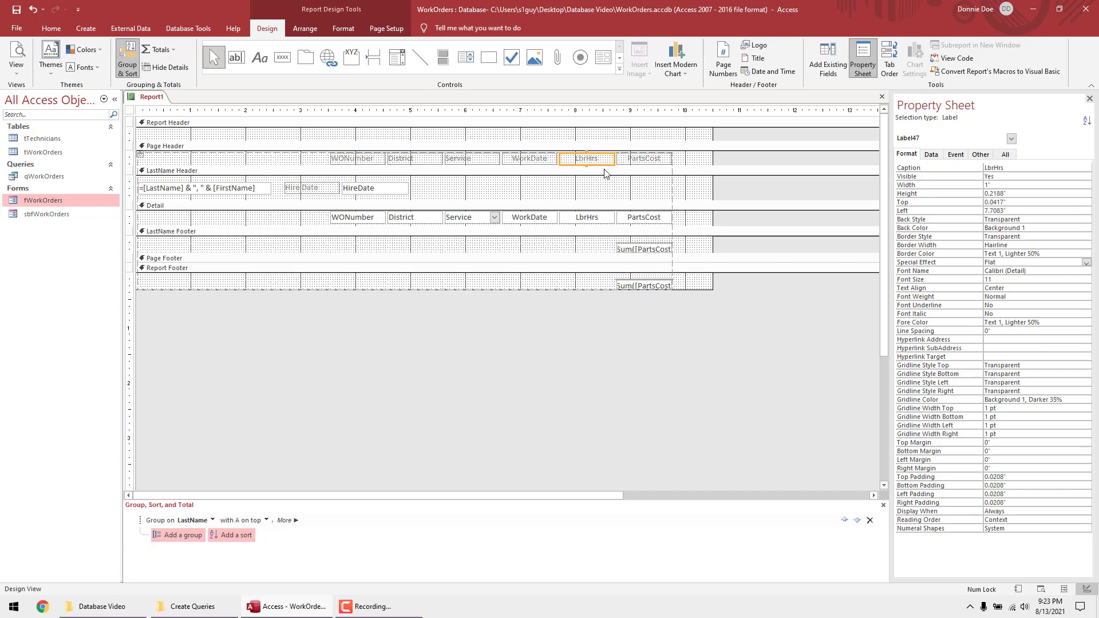
{"action": "left_click", "coordinate": [585, 221]}
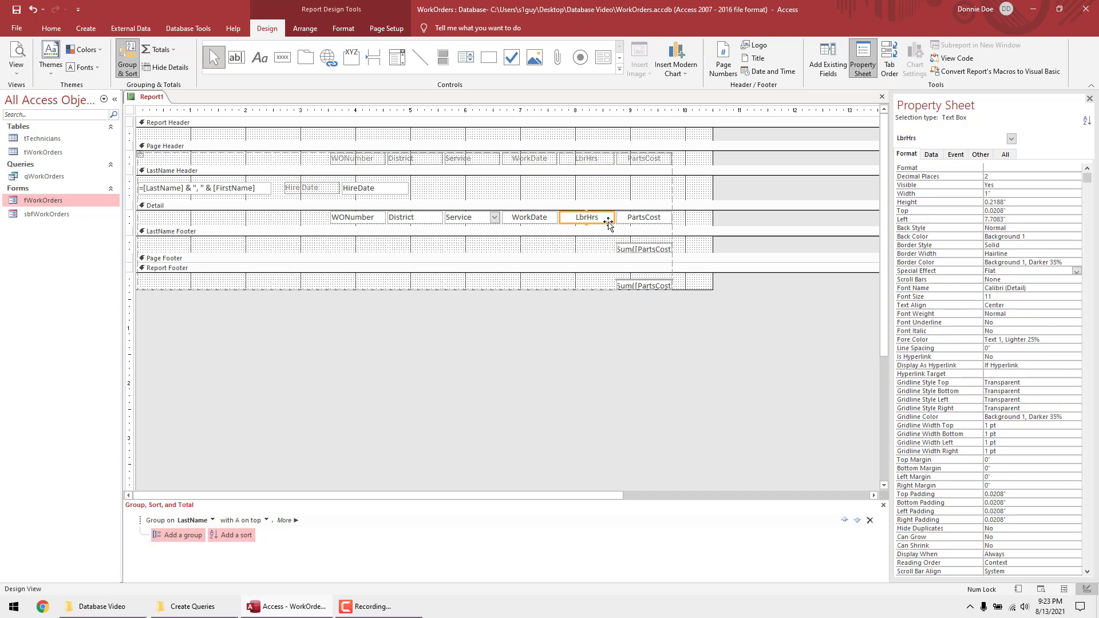
{"action": "left_click", "coordinate": [171, 50]}
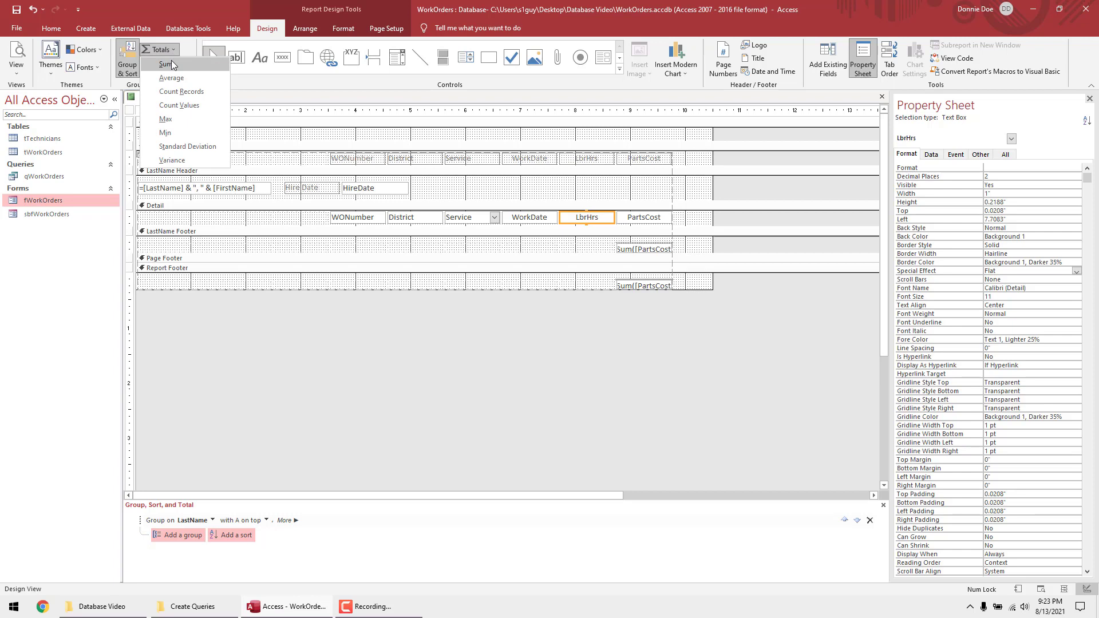
{"action": "left_click", "coordinate": [170, 64]}
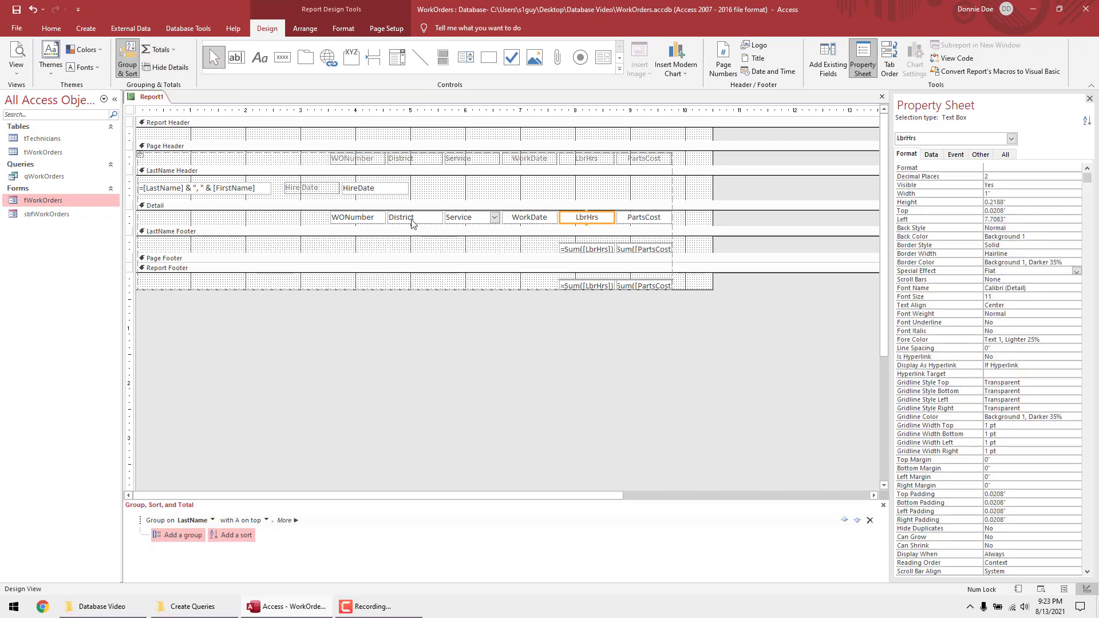
- Preview the report through page 9 to check the first technician's labor-hour and parts-cost totals, and return to Design view
{"action": "left_click", "coordinate": [17, 56]}
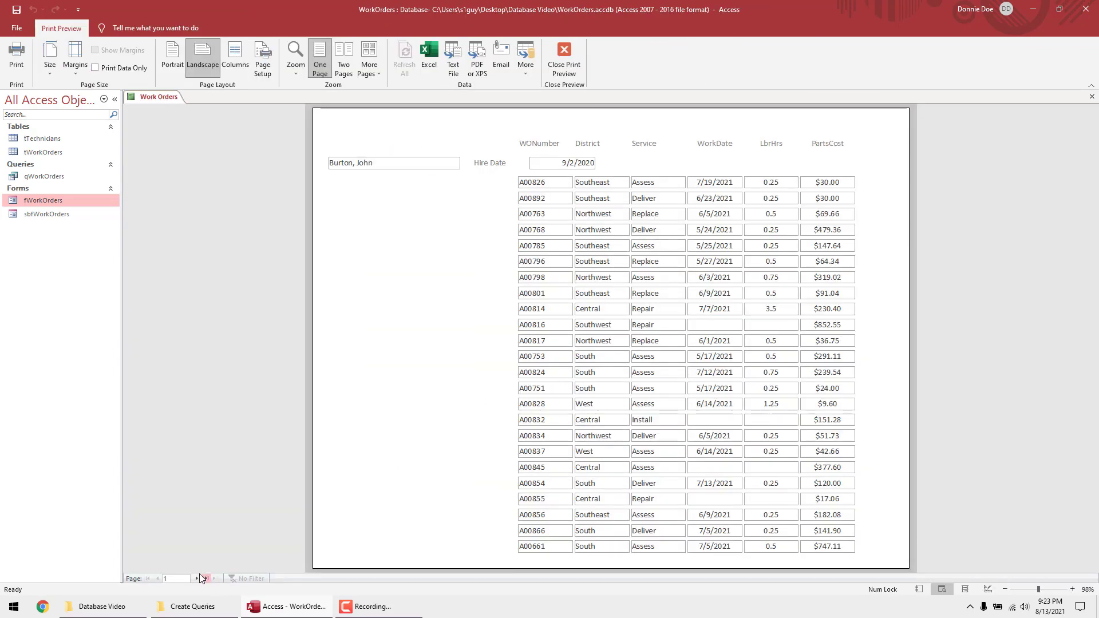
{"action": "left_click", "coordinate": [196, 578]}
{"action": "left_click", "coordinate": [196, 579]}
{"action": "left_click", "coordinate": [196, 578]}
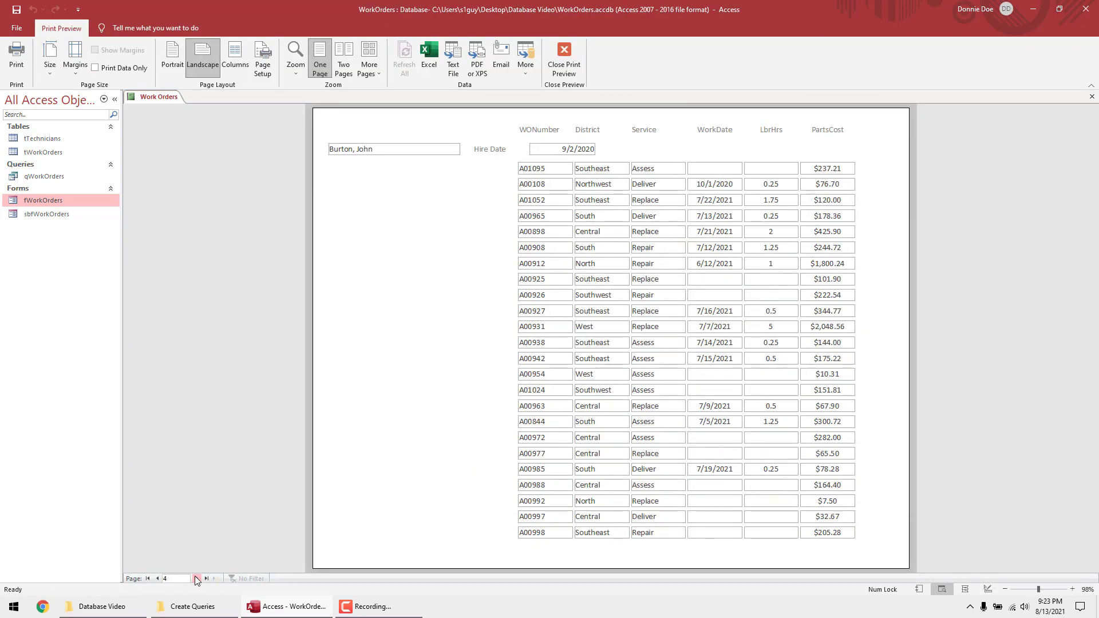
{"action": "left_click", "coordinate": [196, 579]}
{"action": "left_click", "coordinate": [196, 578]}
{"action": "left_click", "coordinate": [196, 579]}
{"action": "left_click", "coordinate": [196, 579]}
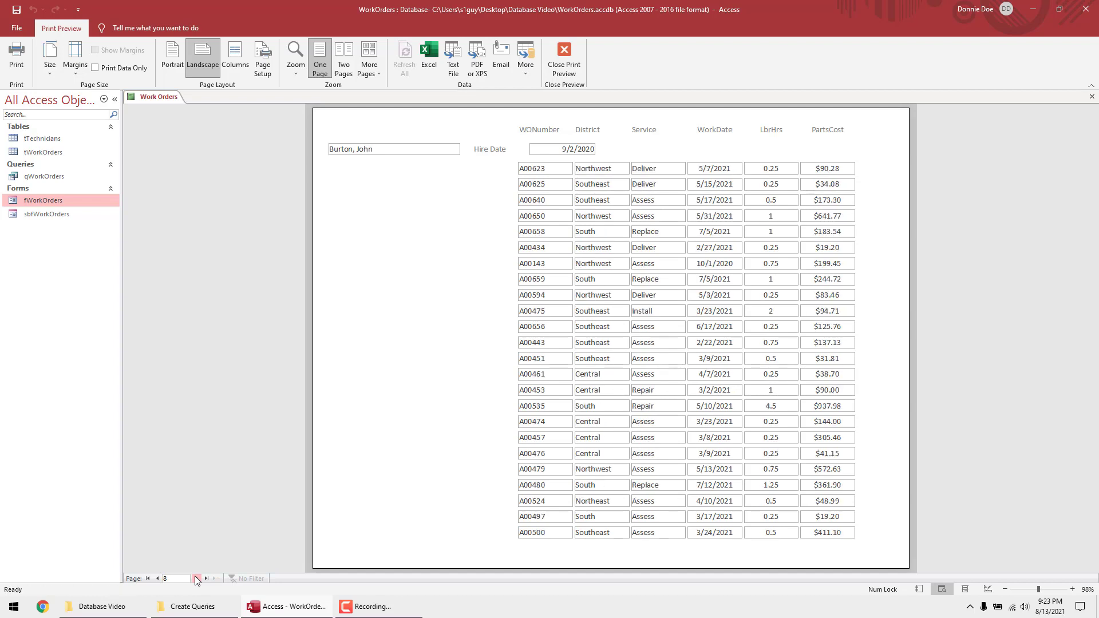
{"action": "left_click", "coordinate": [196, 578]}
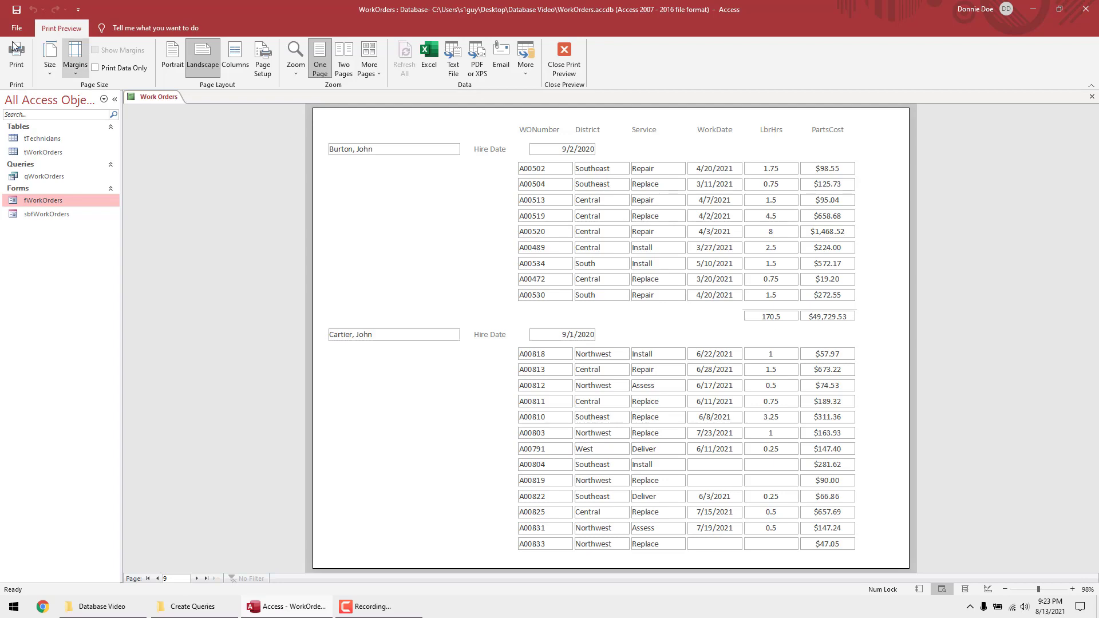
{"action": "left_click", "coordinate": [563, 57]}
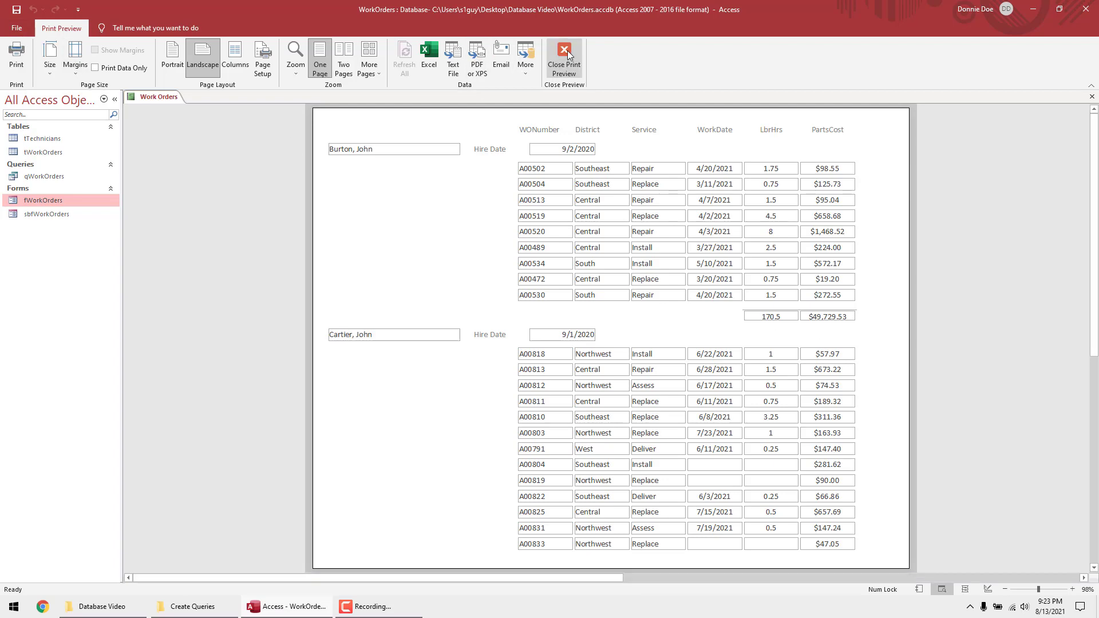
- Compare the report's available fields with the qWorkOrders query design and the tWorkOrders datasheet, including the Payment field
{"action": "left_click", "coordinate": [129, 111]}
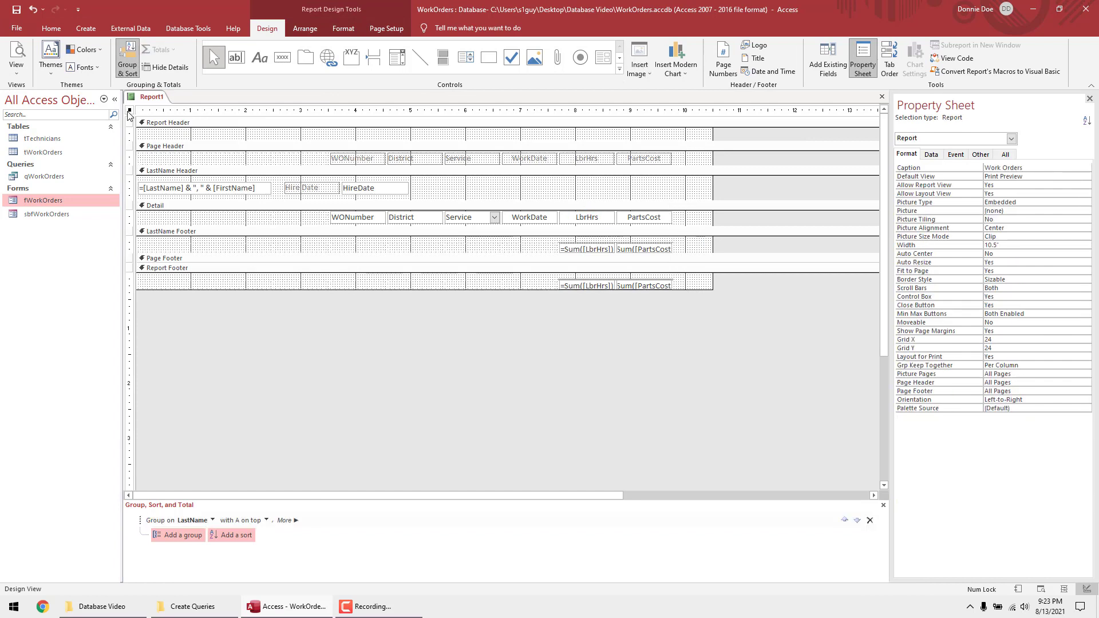
{"action": "left_click", "coordinate": [839, 58]}
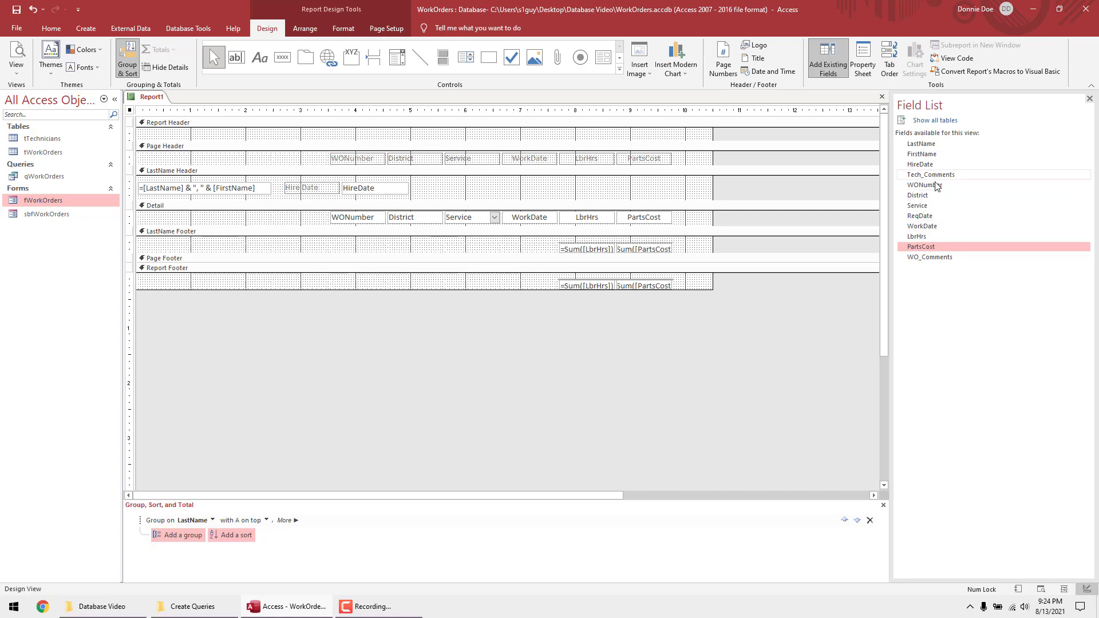
{"action": "left_click", "coordinate": [44, 173]}
{"action": "right_click", "coordinate": [43, 172]}
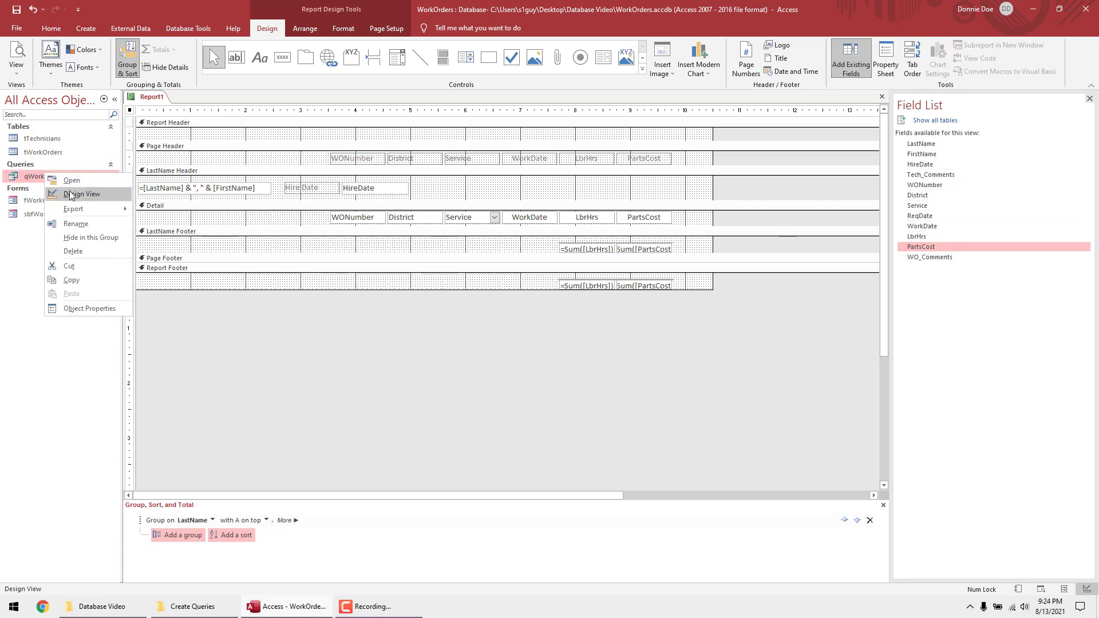
{"action": "left_click", "coordinate": [72, 197]}
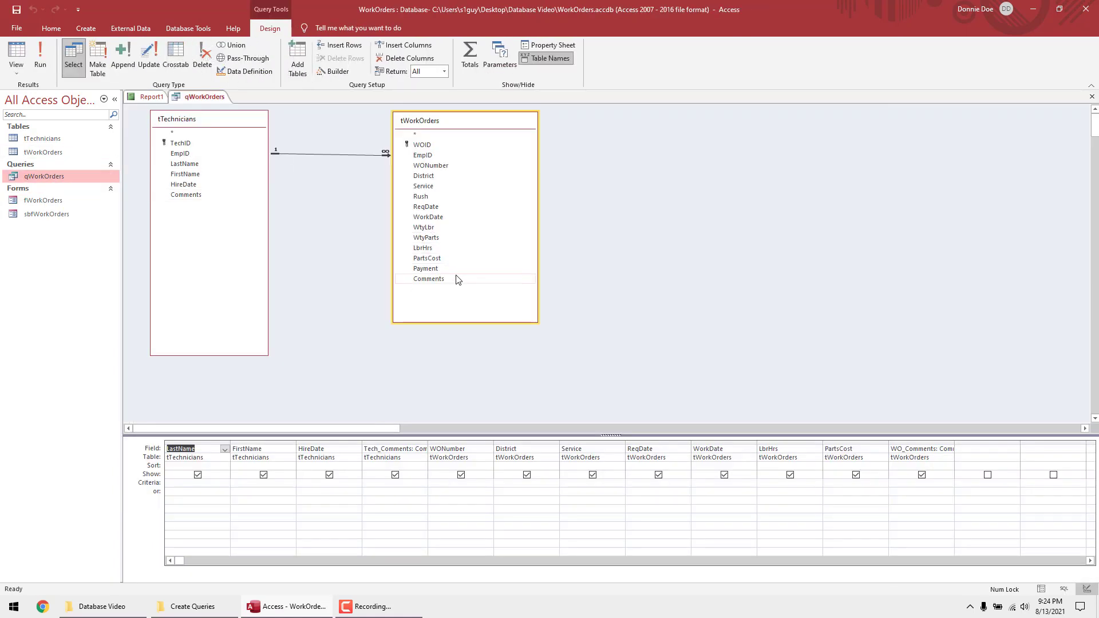
{"action": "left_click", "coordinate": [432, 269]}
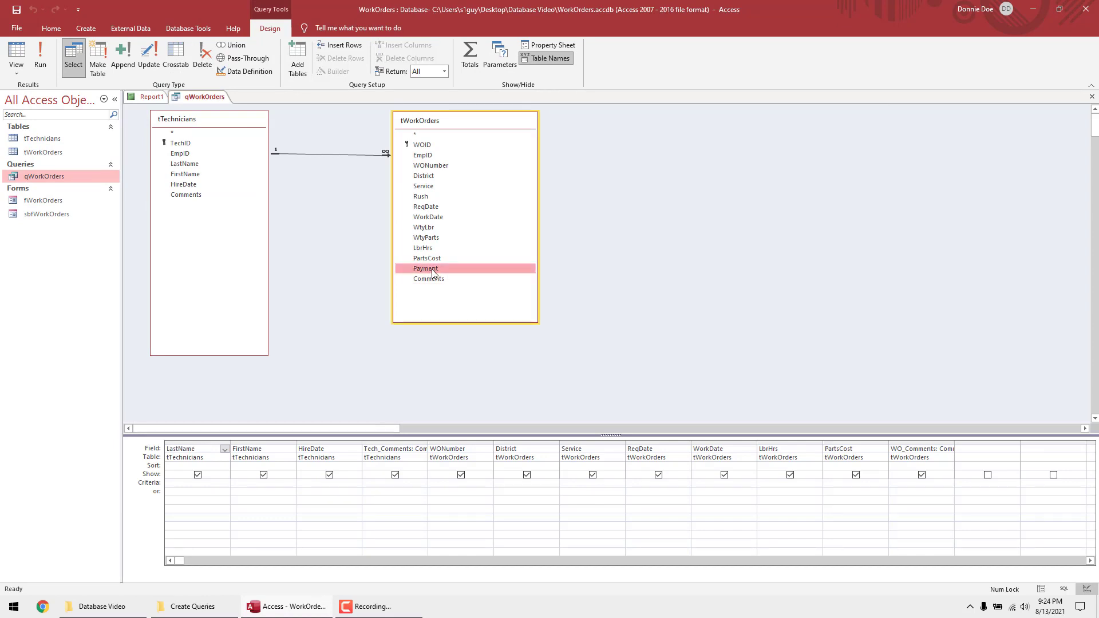
{"action": "double_click", "coordinate": [58, 152]}
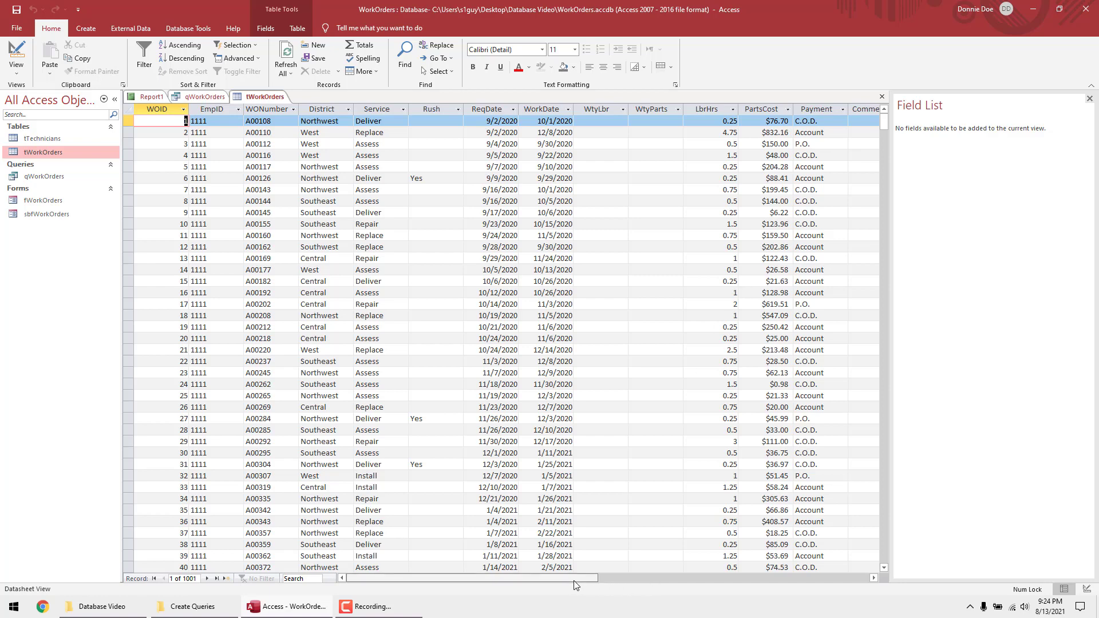
{"action": "left_click_drag", "start_coordinate": [573, 580], "coordinate": [438, 575]}
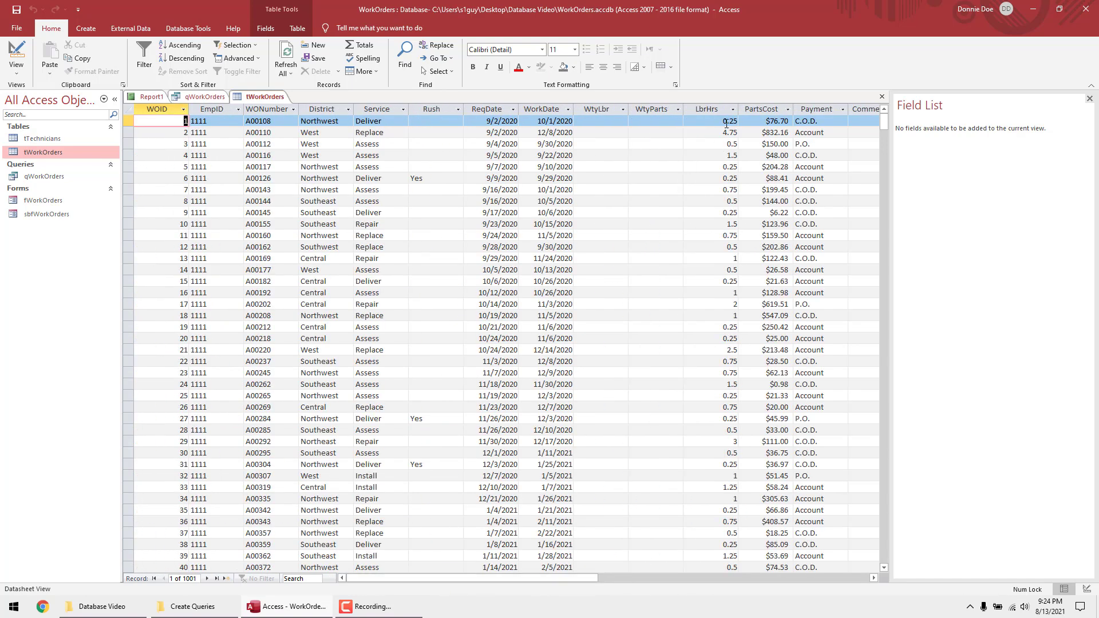
- Open sampledataworkorders.xlsx in Excel and examine the calculated columns R to Z on the WOs sheet
{"action": "left_click", "coordinate": [140, 606]}
{"action": "double_click", "coordinate": [375, 168]}
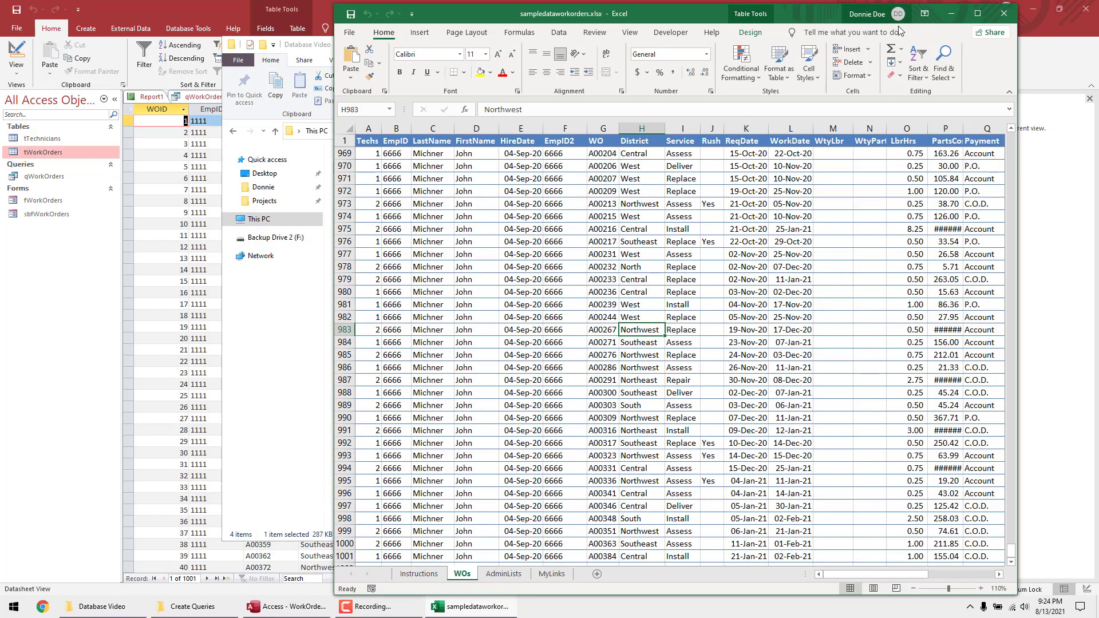
{"action": "left_click", "coordinate": [977, 13]}
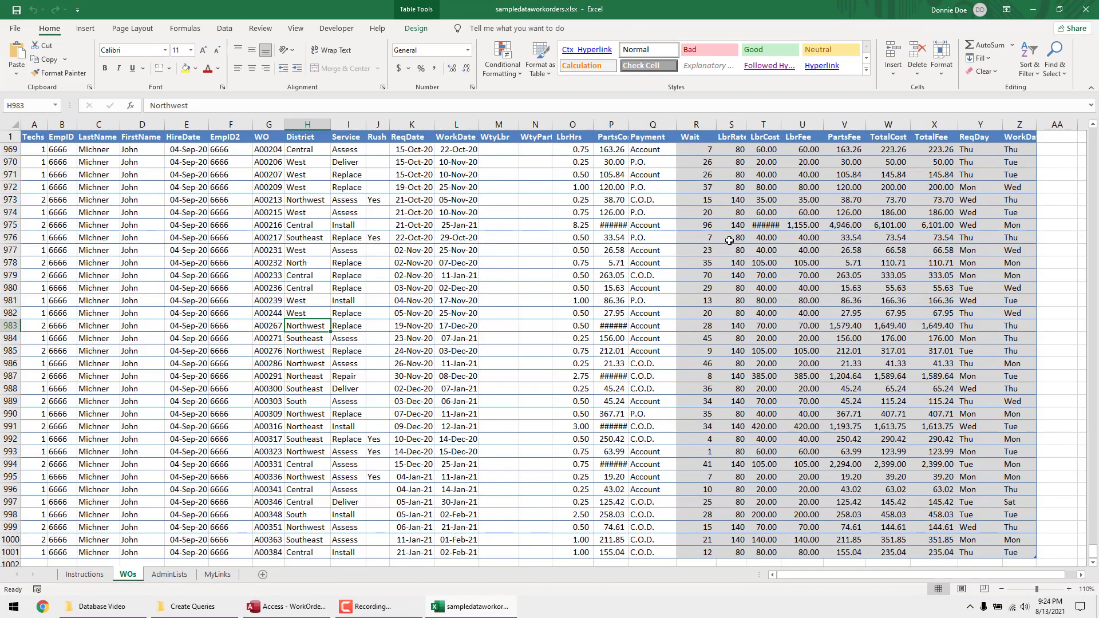
{"action": "left_click", "coordinate": [797, 148]}
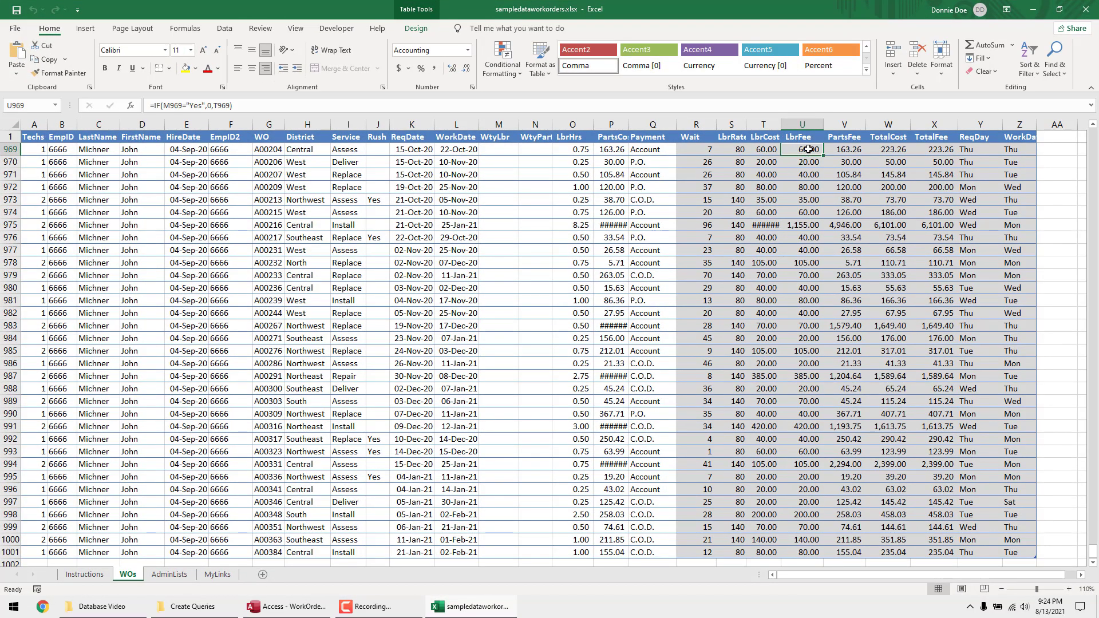
{"action": "left_click", "coordinate": [695, 123]}
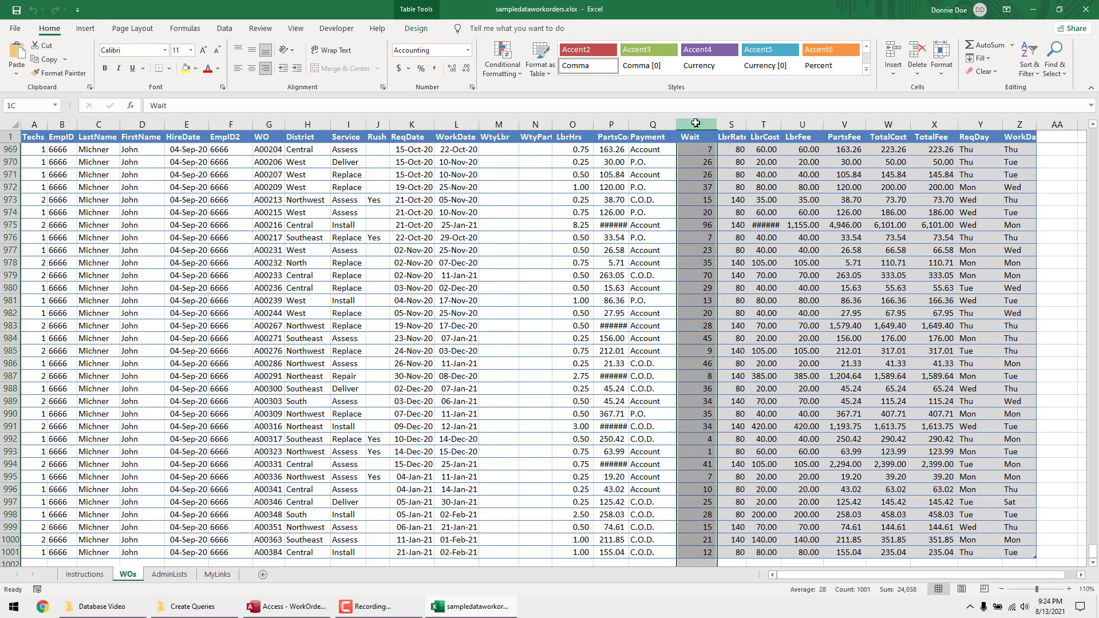
{"action": "left_click_drag", "start_coordinate": [695, 123], "coordinate": [1019, 123]}
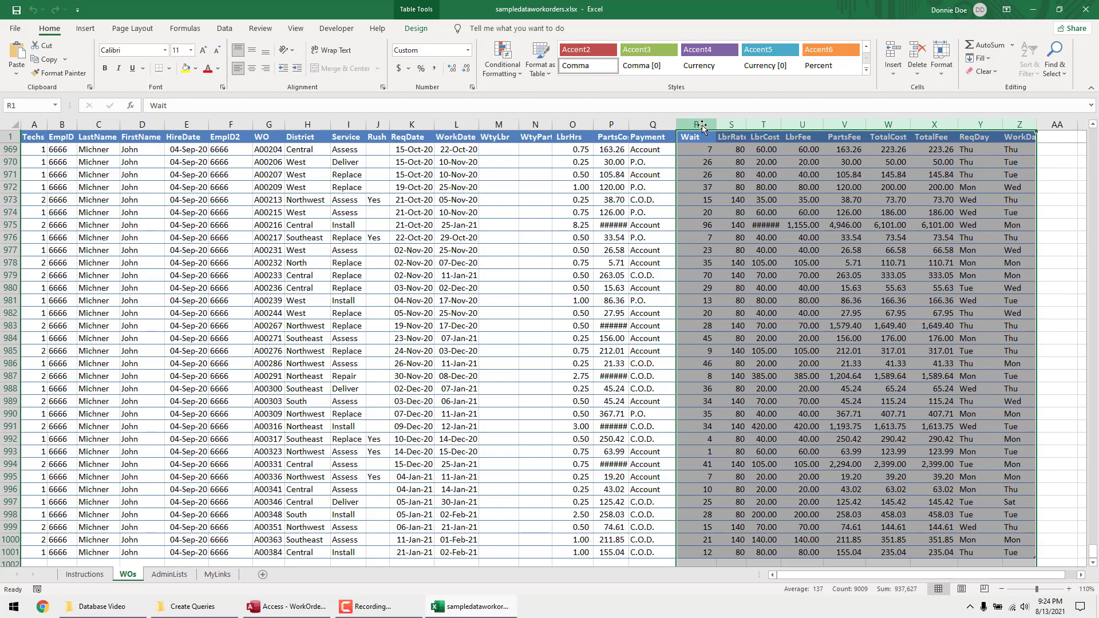
- Check the LbrRate table on the AdminLists sheet and return to the WOs sheet
{"action": "left_click", "coordinate": [181, 575]}
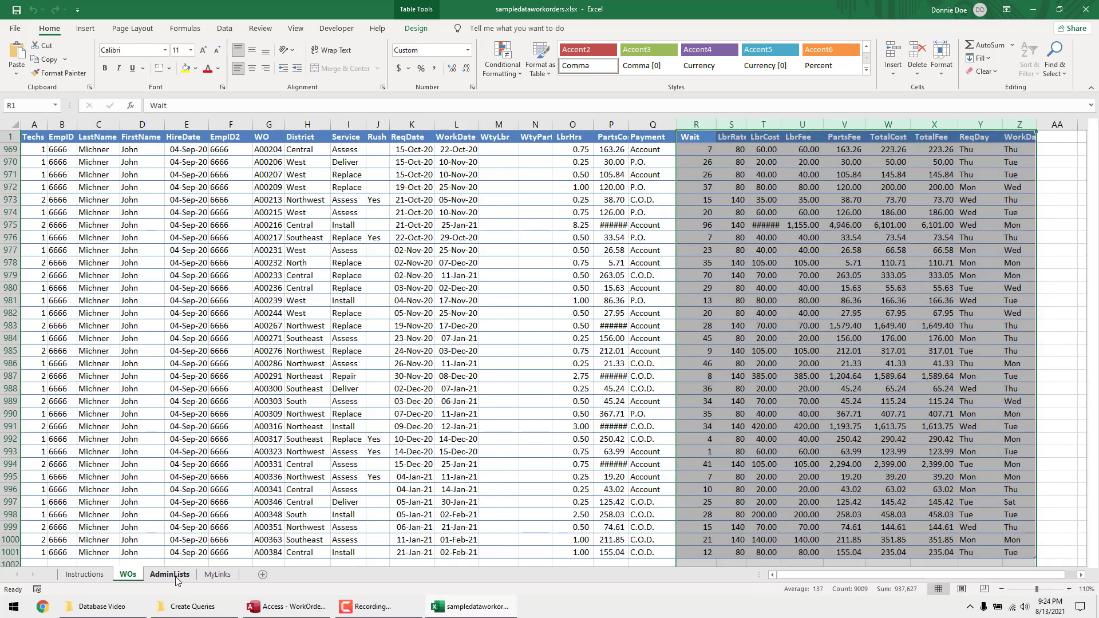
{"action": "left_click", "coordinate": [208, 290]}
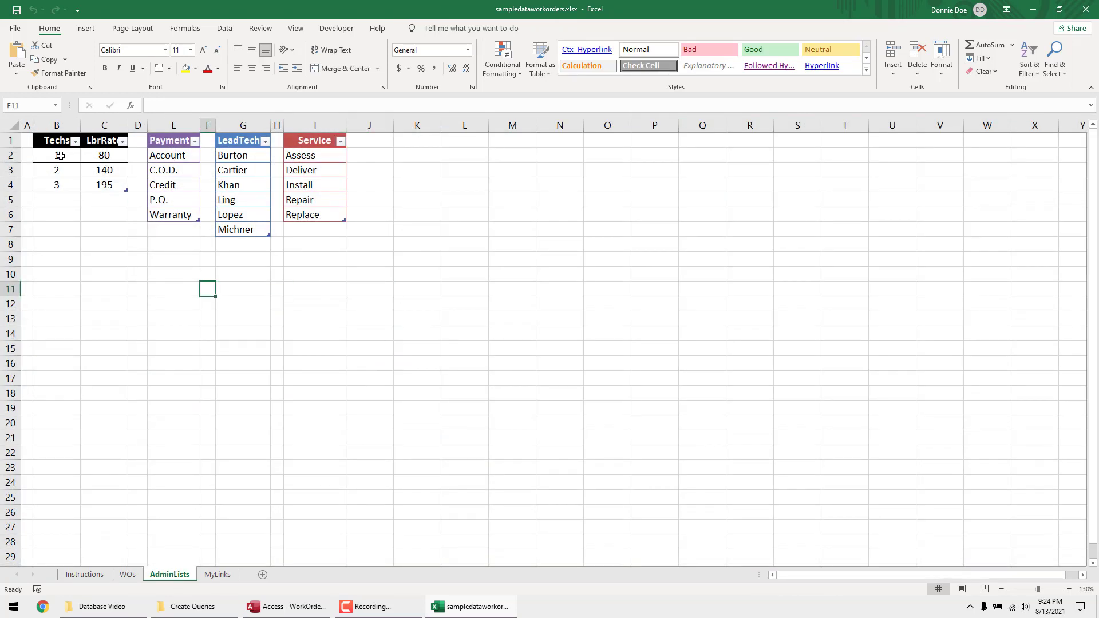
{"action": "left_click", "coordinate": [110, 158]}
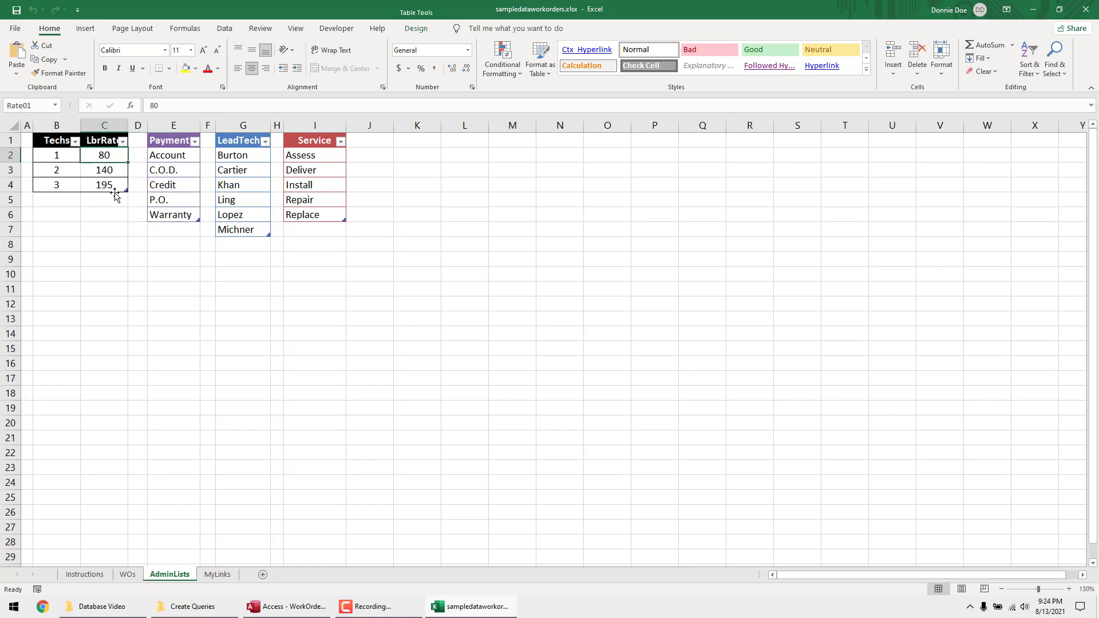
{"action": "left_click", "coordinate": [128, 575]}
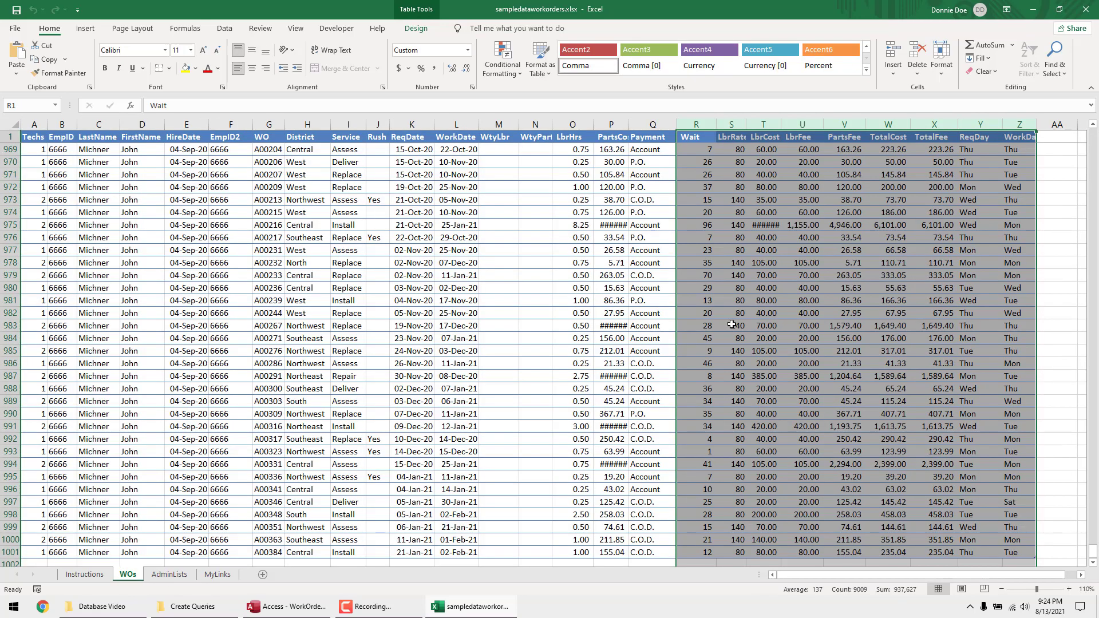
- Close the workbook, its folder window, the tWorkOrders datasheet and the qWorkOrders design to return to the report design in Access
{"action": "left_click", "coordinate": [1085, 9]}
{"action": "left_click", "coordinate": [920, 70]}
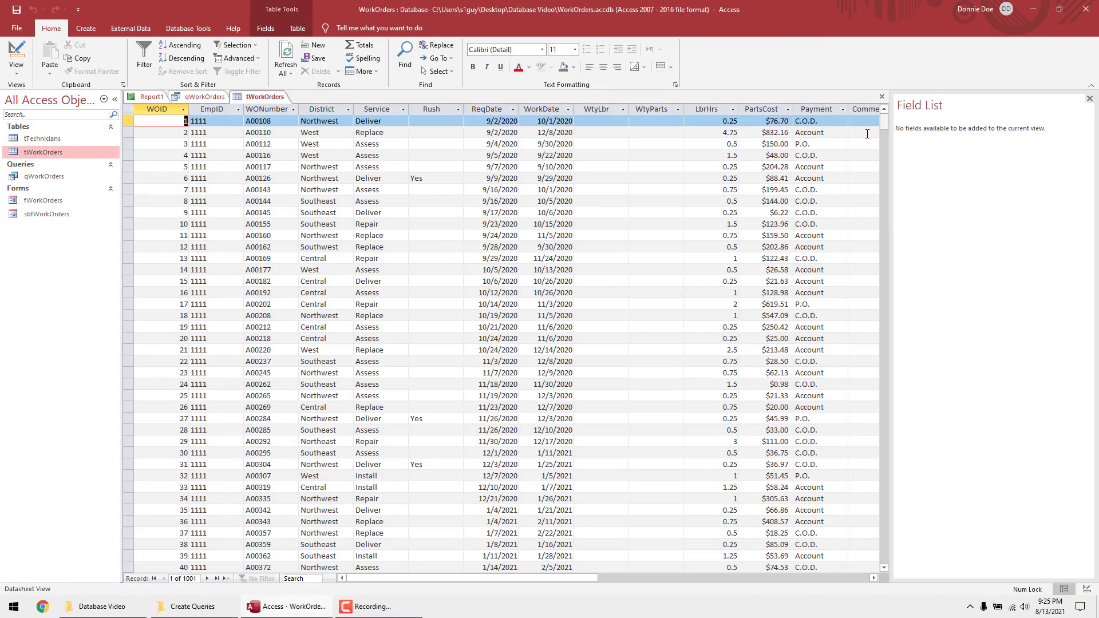
{"action": "left_click", "coordinate": [881, 96]}
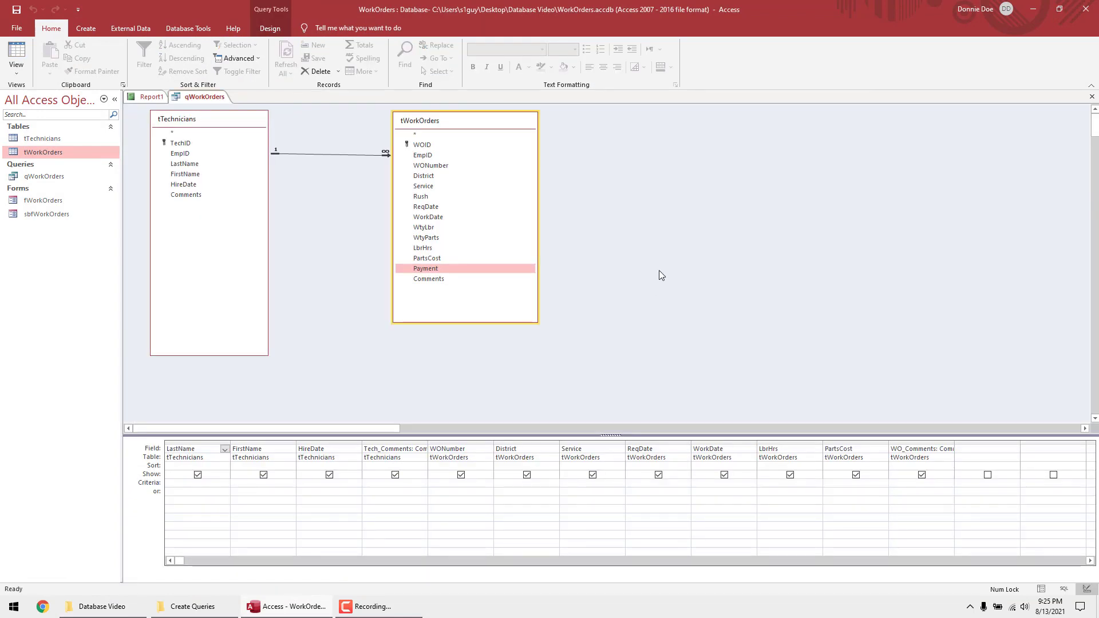
{"action": "left_click", "coordinate": [1091, 96]}
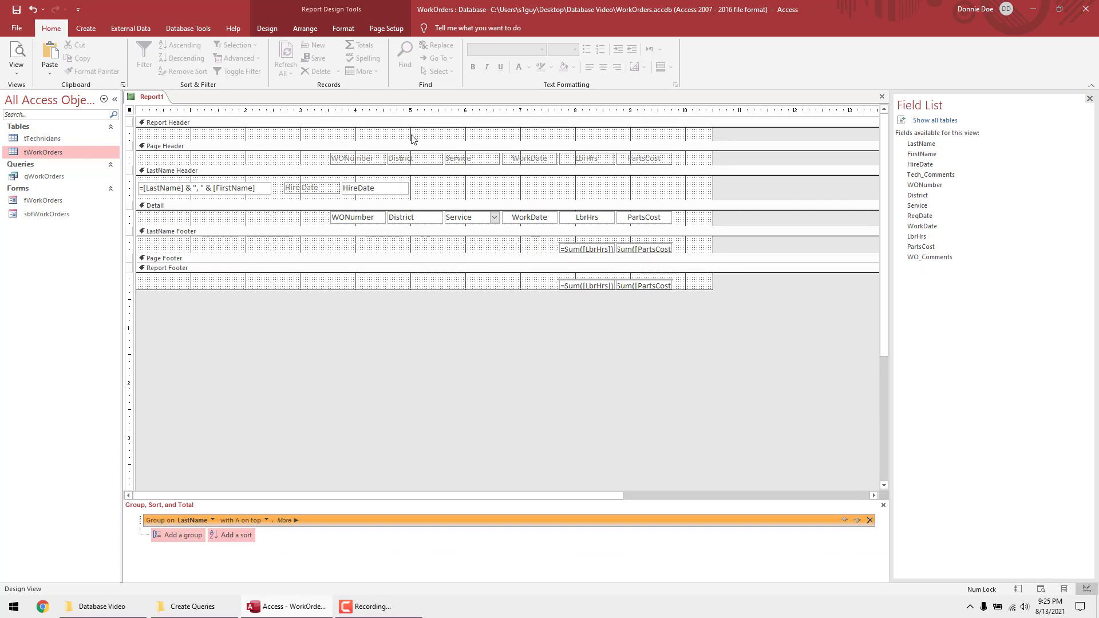
- Enlarge the Report Header section to about 0.7" tall, check its spacing in a preview of the first page, and return to Design view
{"action": "left_click_drag", "start_coordinate": [413, 141], "coordinate": [413, 166]}
{"action": "left_click", "coordinate": [415, 154]}
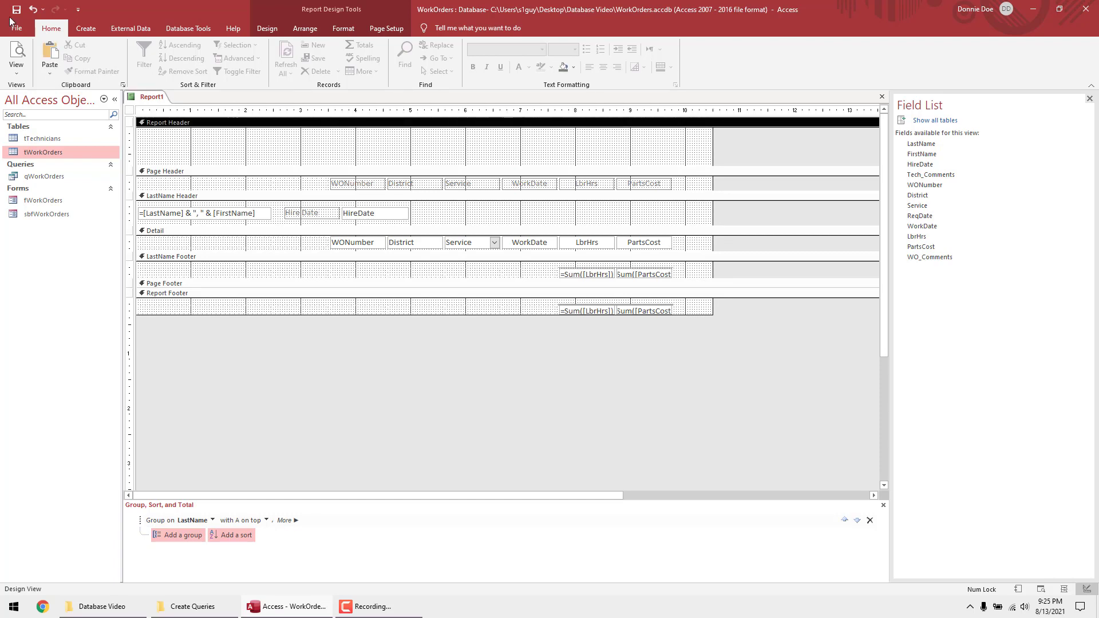
{"action": "left_click", "coordinate": [16, 52]}
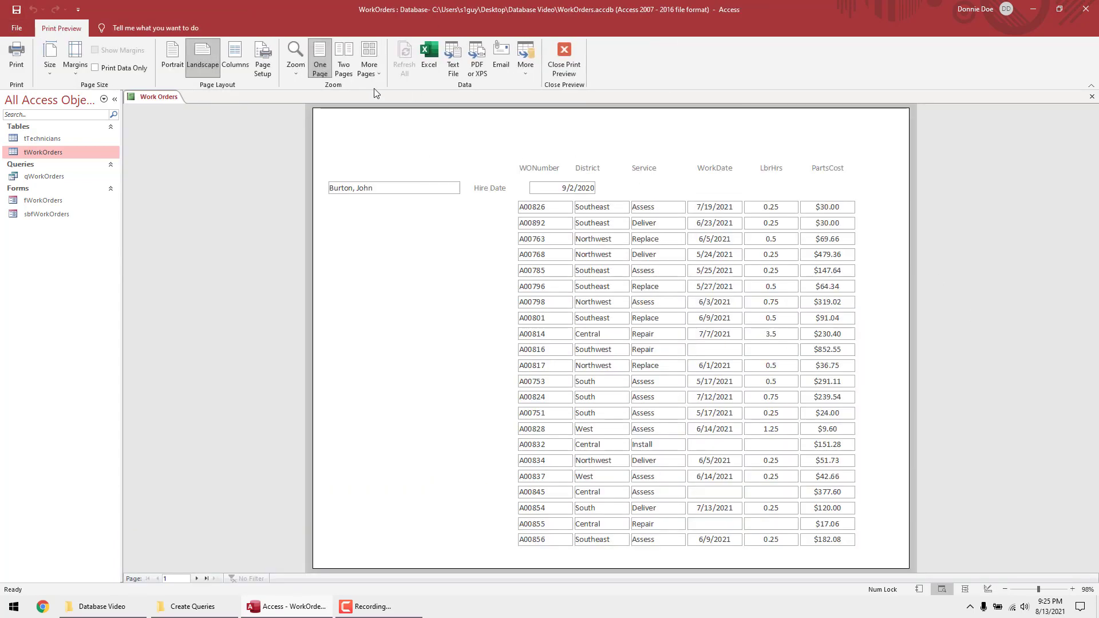
{"action": "left_click", "coordinate": [560, 57]}
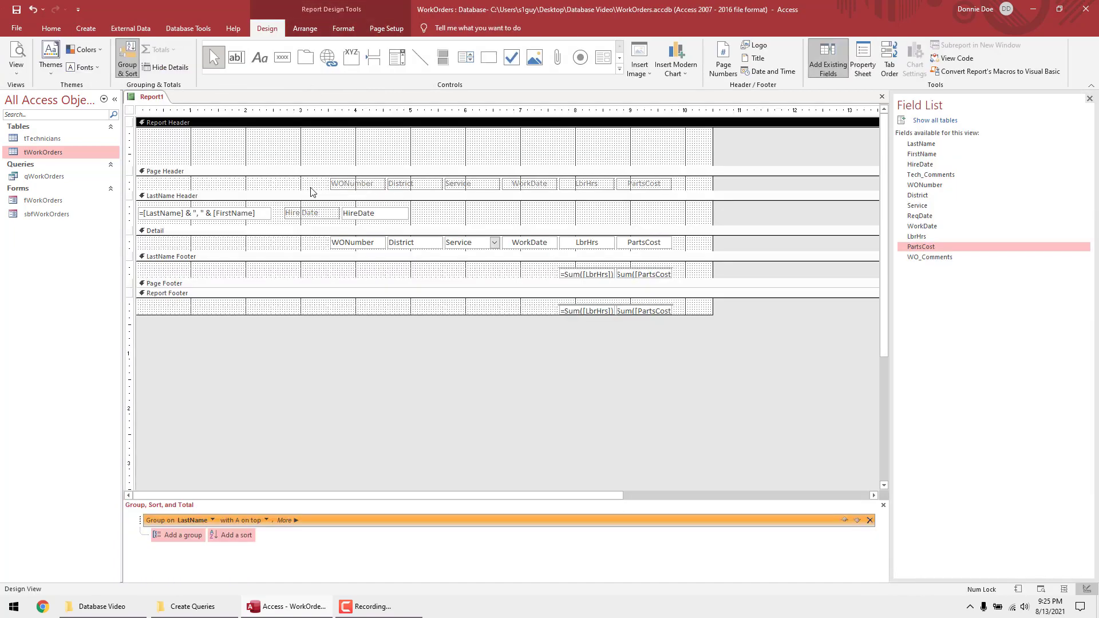
{"action": "left_click", "coordinate": [285, 151]}
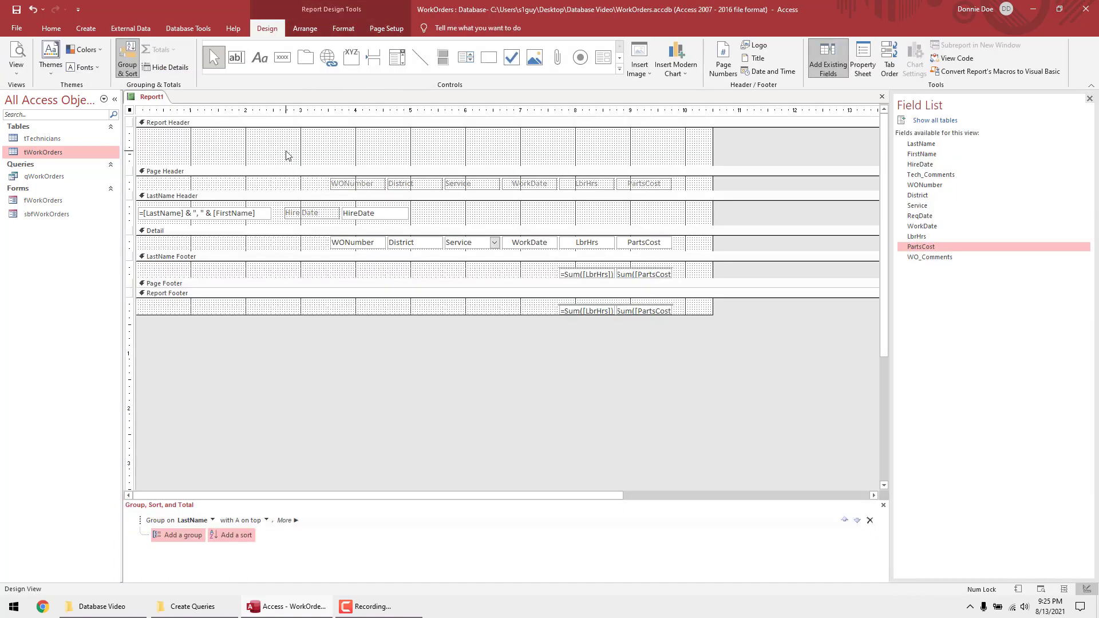
- Add a label reading "WORK ORDERS REPORT" in the Report Header section
{"action": "left_click", "coordinate": [265, 60]}
{"action": "left_click", "coordinate": [400, 144]}
{"action": "type", "text": "WORK ORDERS REPORT"}
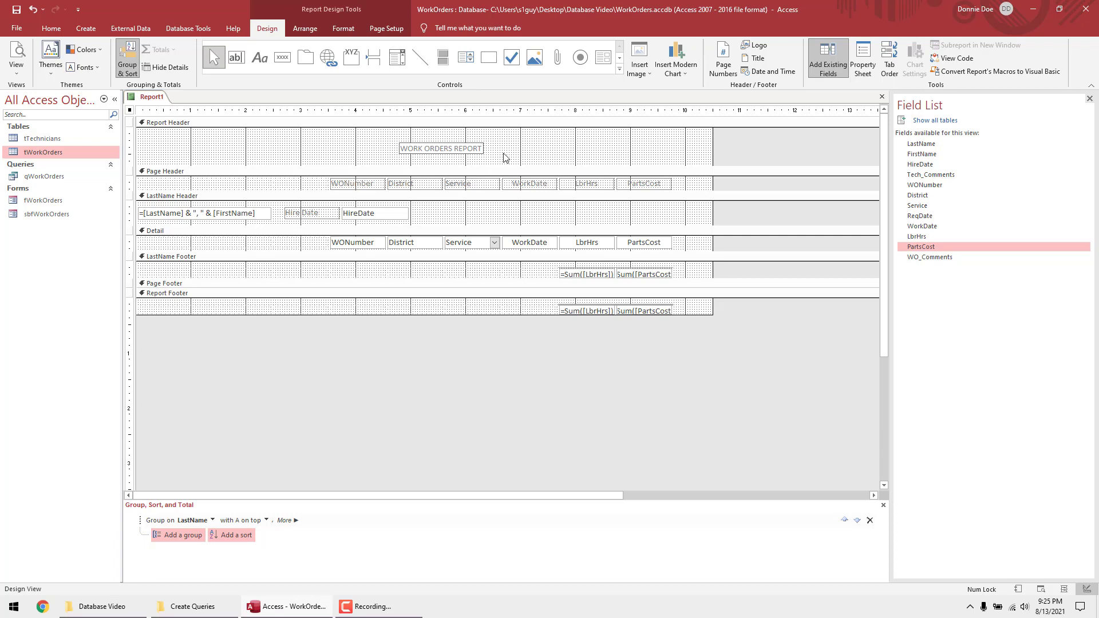
{"action": "left_click", "coordinate": [471, 156]}
{"action": "left_click", "coordinate": [473, 153]}
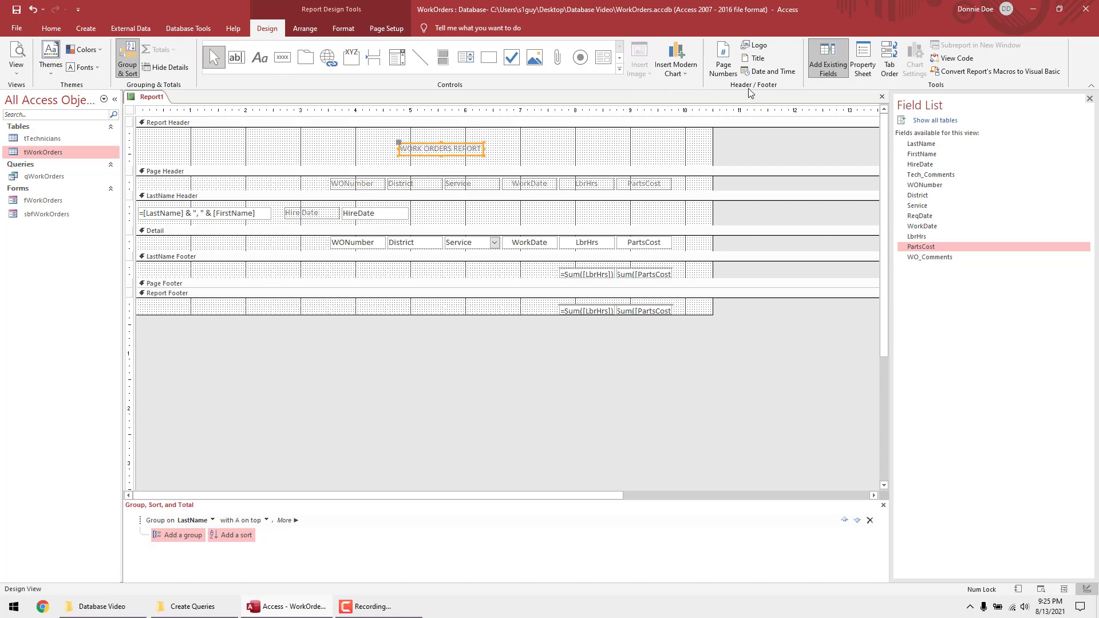
- Format the report title label in black, 20 pt and bold, and size its box to fit the text
{"action": "left_click", "coordinate": [51, 28]}
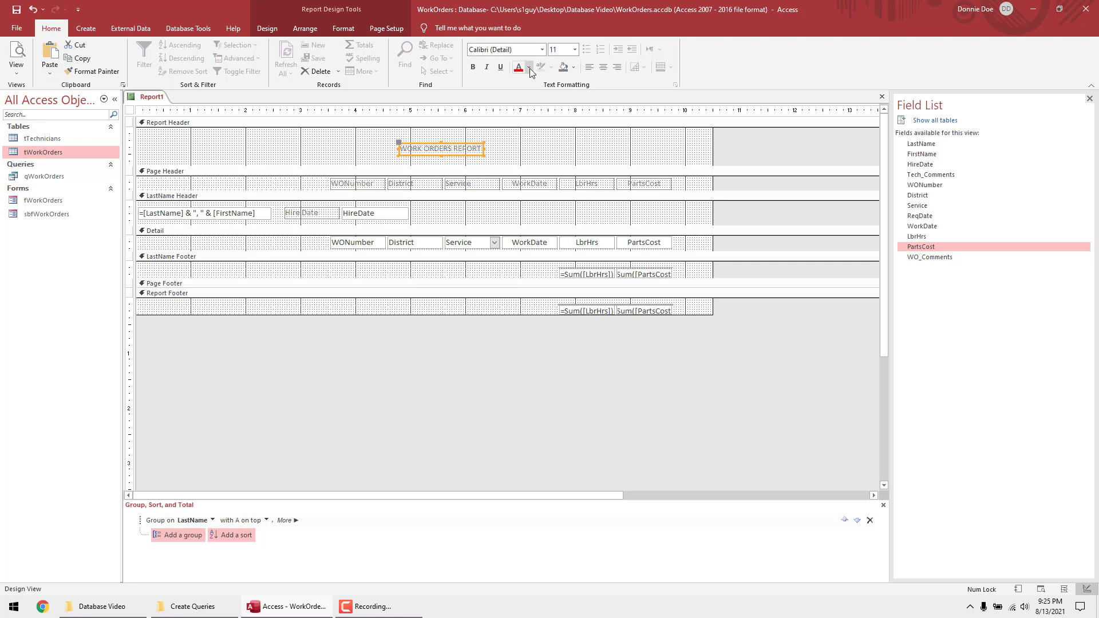
{"action": "left_click", "coordinate": [529, 67]}
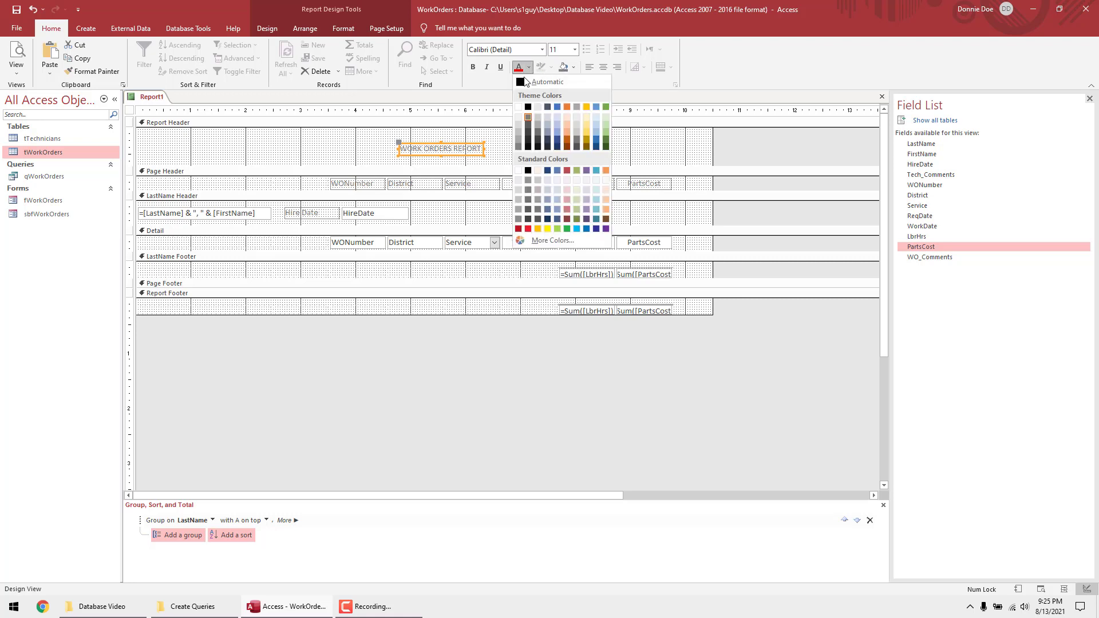
{"action": "left_click", "coordinate": [527, 107]}
{"action": "left_click", "coordinate": [575, 49]}
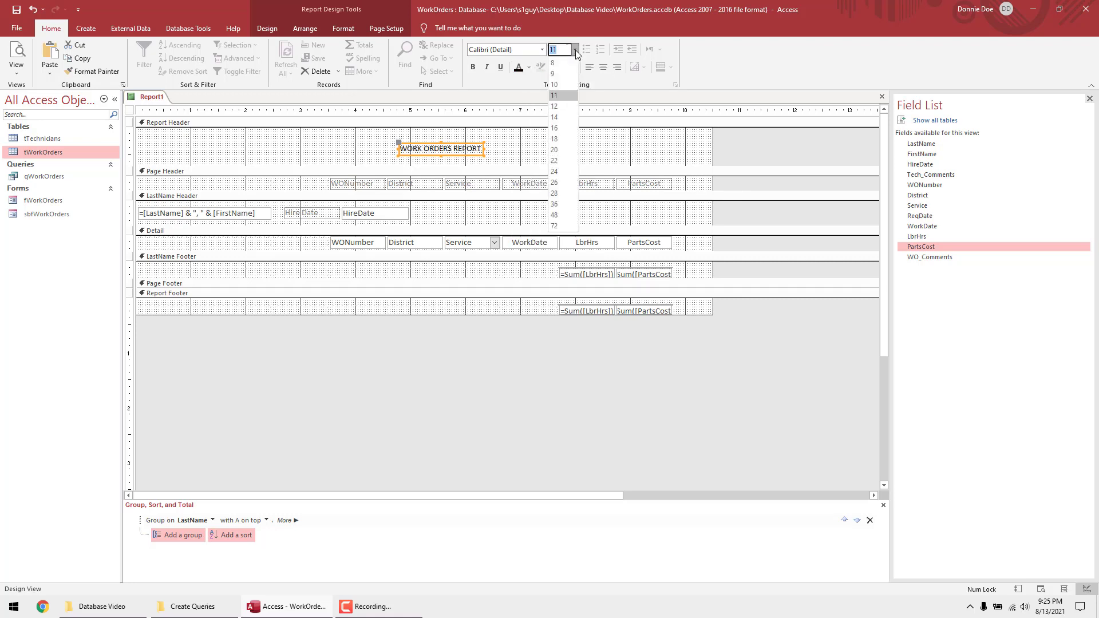
{"action": "left_click", "coordinate": [563, 148]}
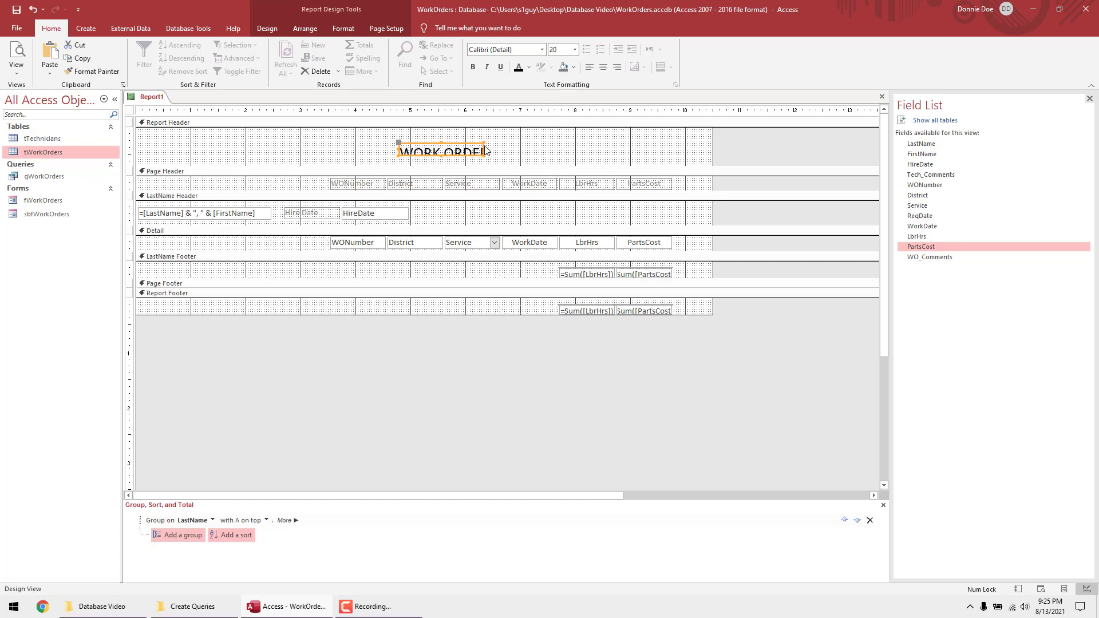
{"action": "double_click", "coordinate": [485, 149]}
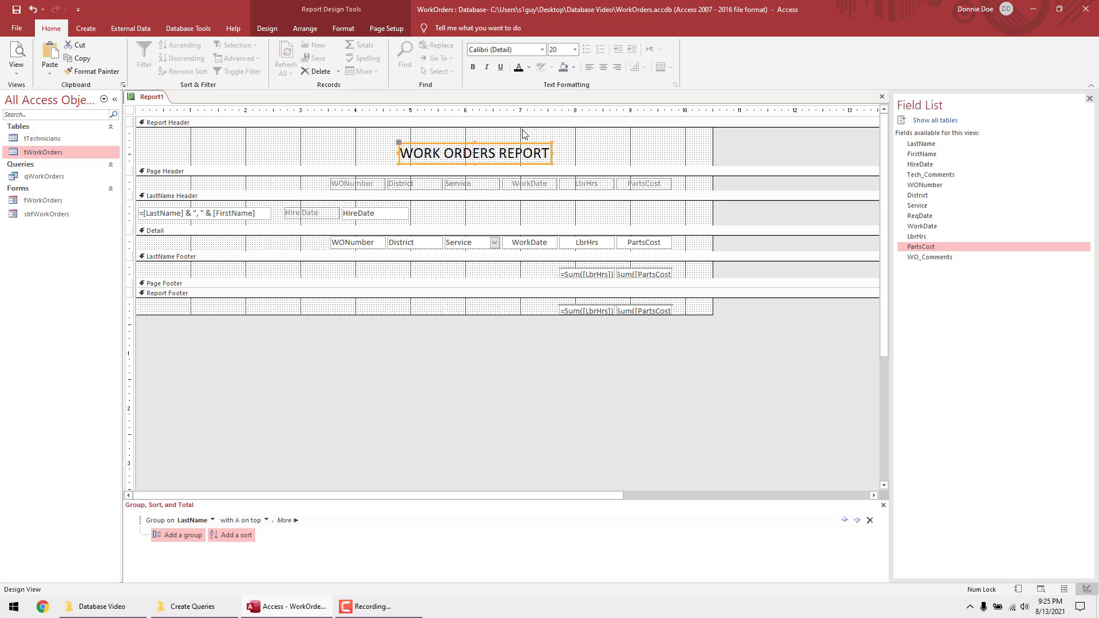
{"action": "left_click", "coordinate": [473, 67]}
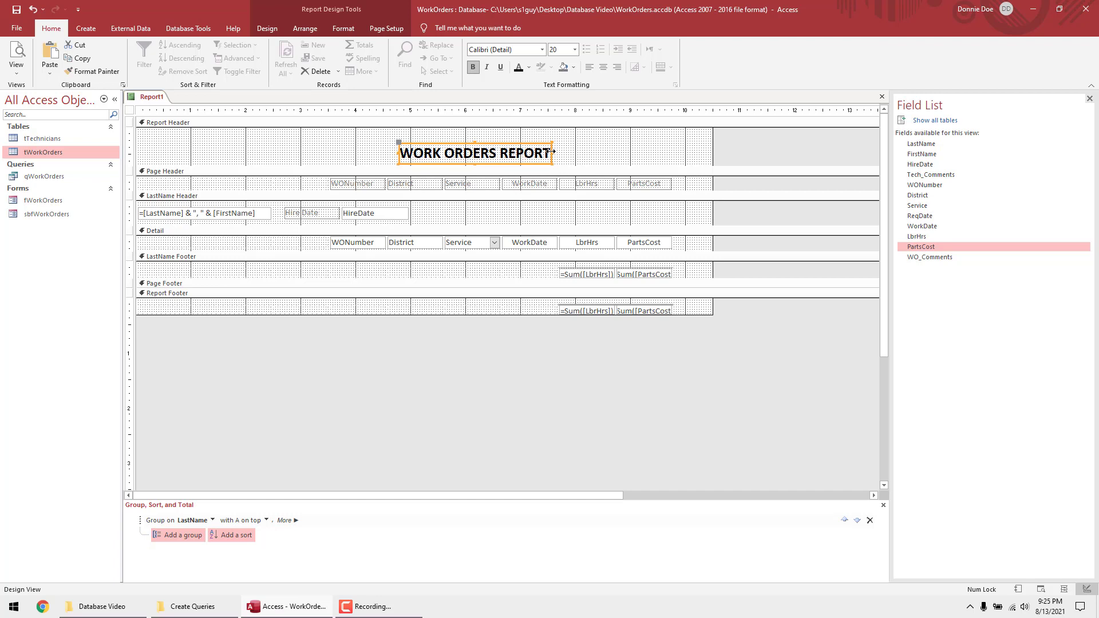
- Stretch the title label across the full report width, center its text, and shrink the Report Header section to fit it
{"action": "left_click_drag", "start_coordinate": [552, 151], "coordinate": [712, 145]}
{"action": "left_click", "coordinate": [603, 71]}
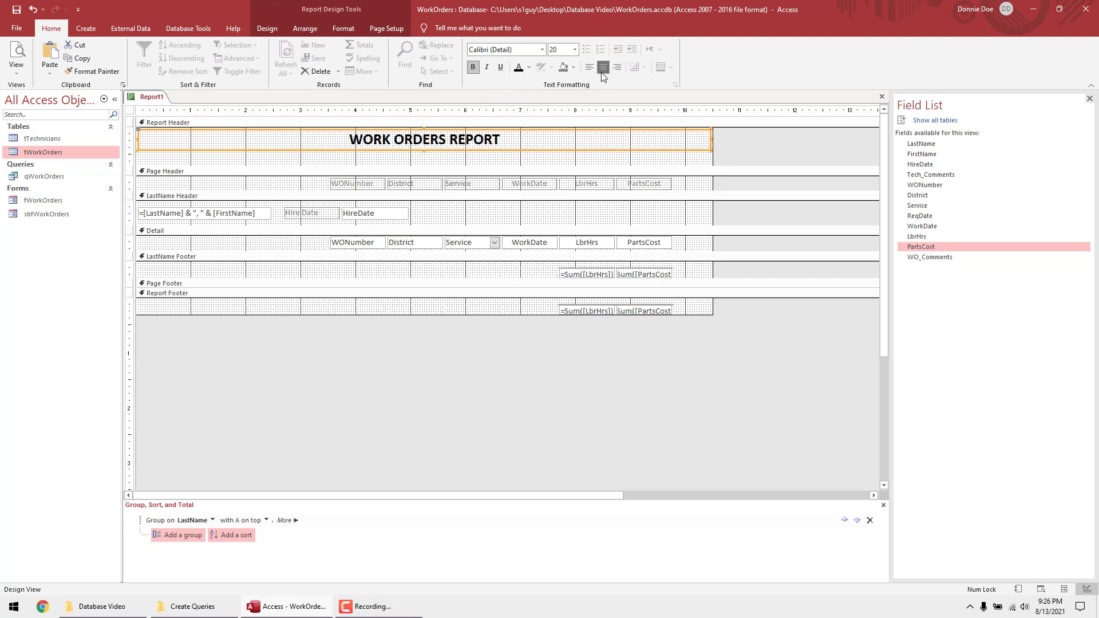
{"action": "mouse_move", "coordinate": [525, 150]}
{"action": "left_mouse_down"}
{"action": "mouse_move", "coordinate": [528, 161]}
{"action": "mouse_move", "coordinate": [531, 152]}
{"action": "left_mouse_up"}
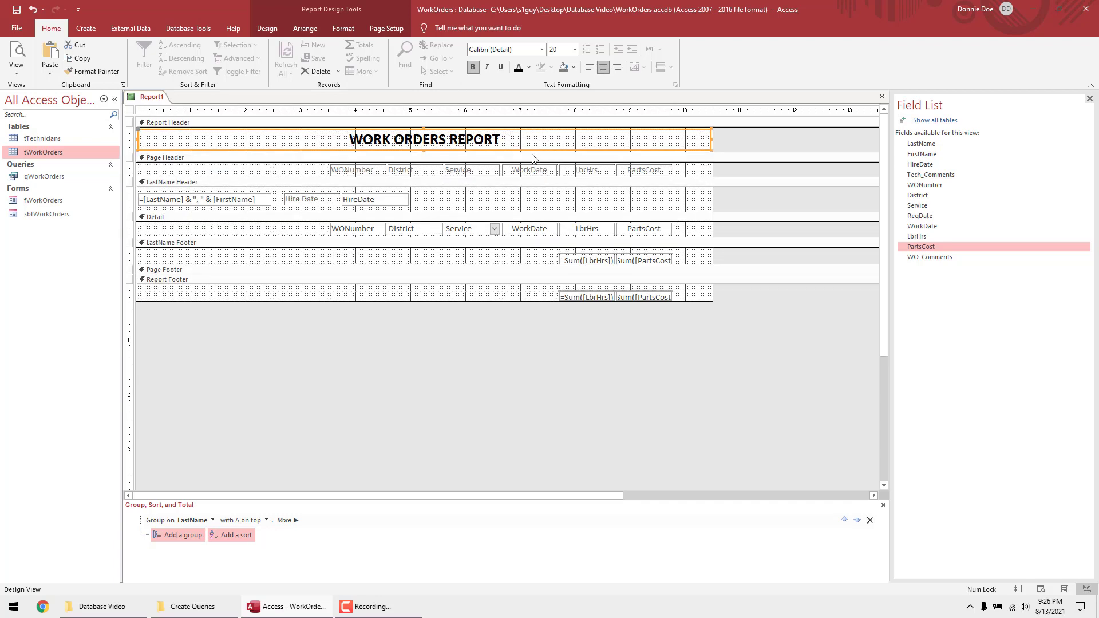
{"action": "left_click", "coordinate": [546, 122]}
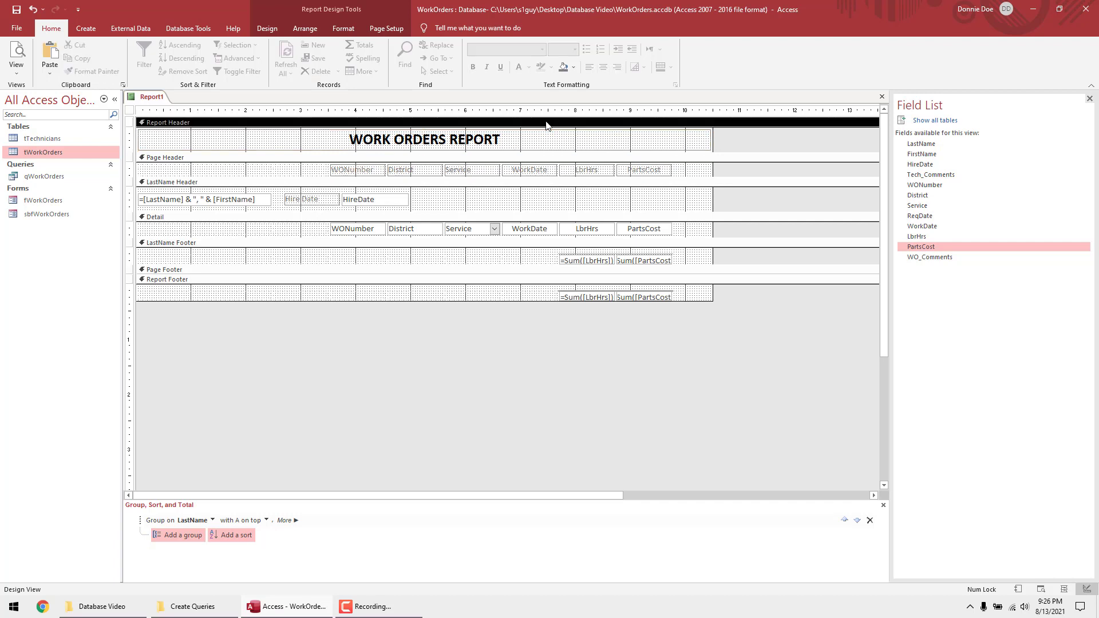
- Open up the Page Footer section to about 0.4" tall and insert left-aligned Page N of M page numbers in it
{"action": "left_click", "coordinate": [430, 279]}
{"action": "left_click_drag", "start_coordinate": [430, 278], "coordinate": [430, 293]}
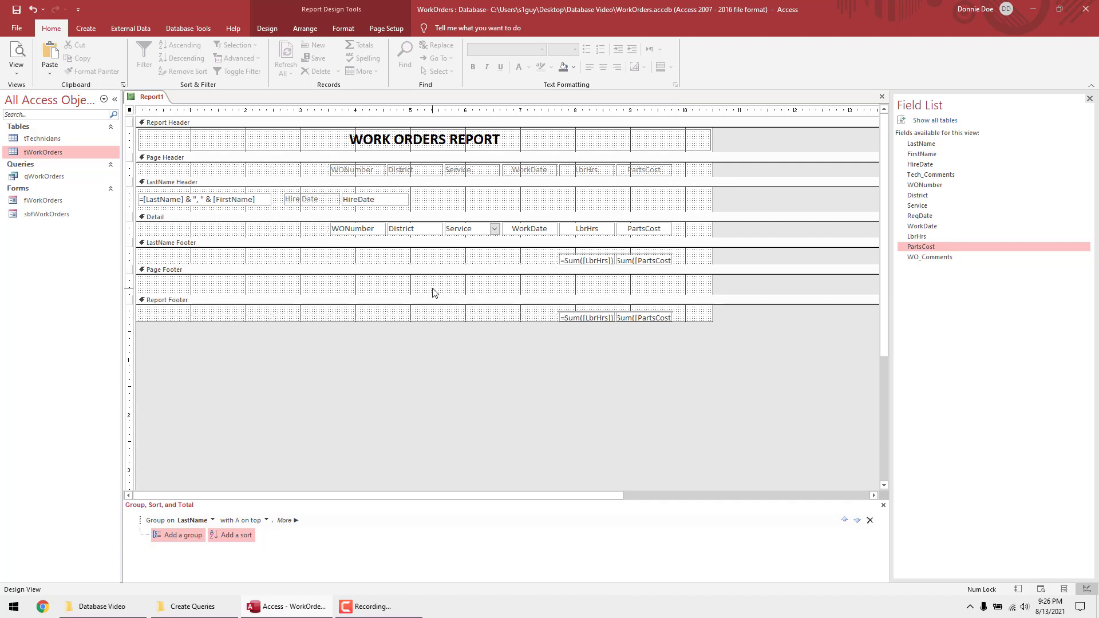
{"action": "left_click", "coordinate": [268, 30]}
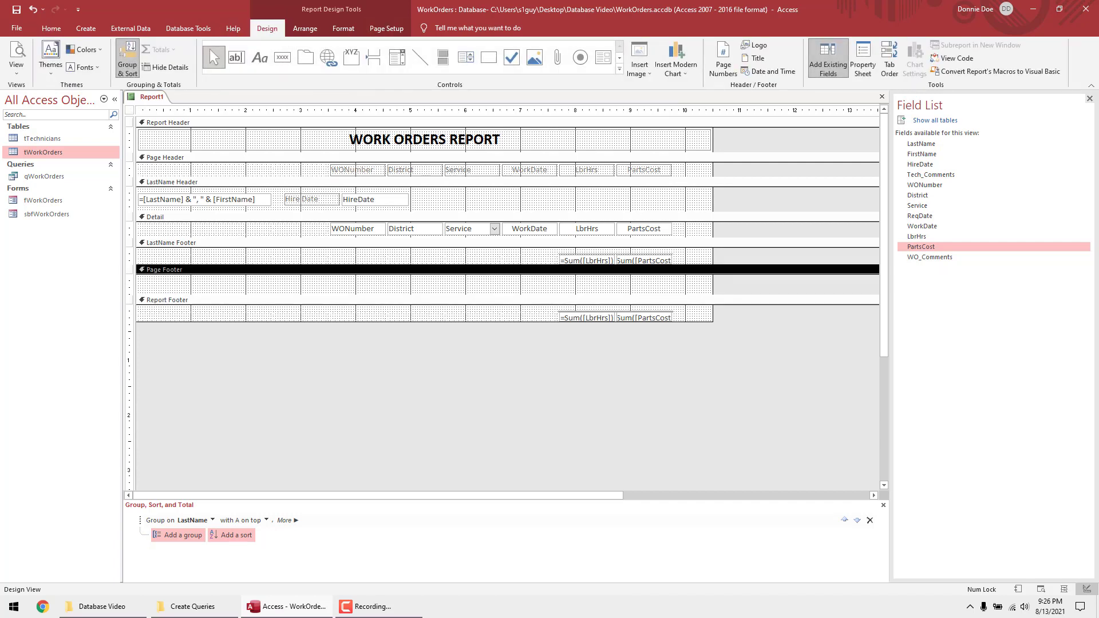
{"action": "left_click", "coordinate": [722, 62]}
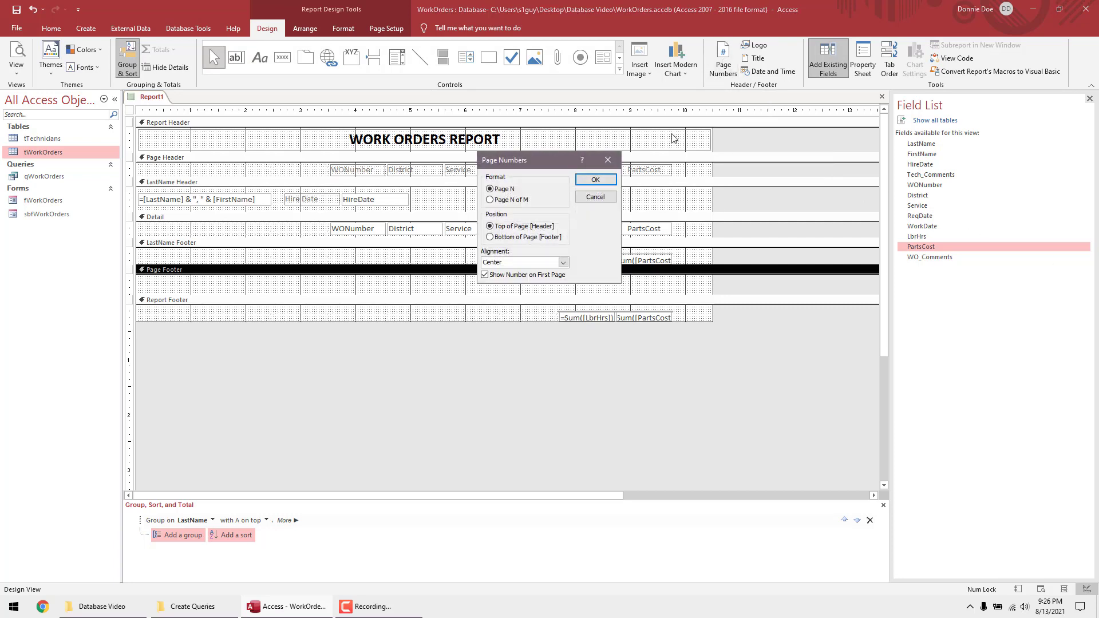
{"action": "left_click", "coordinate": [503, 200]}
{"action": "left_click", "coordinate": [563, 263]}
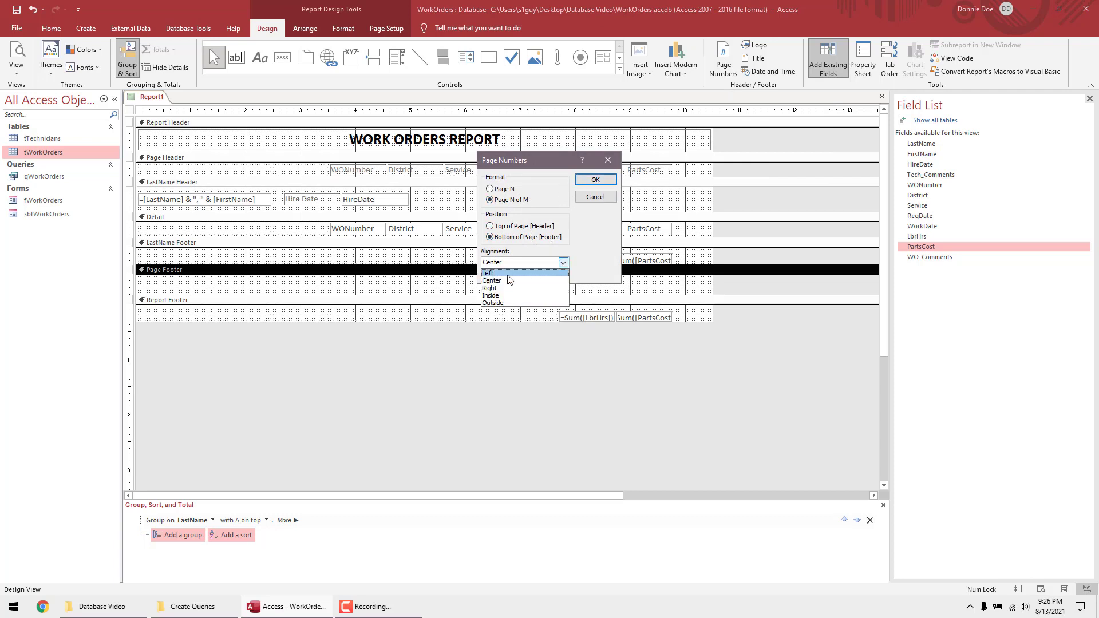
{"action": "left_click", "coordinate": [515, 273]}
{"action": "left_click", "coordinate": [596, 180]}
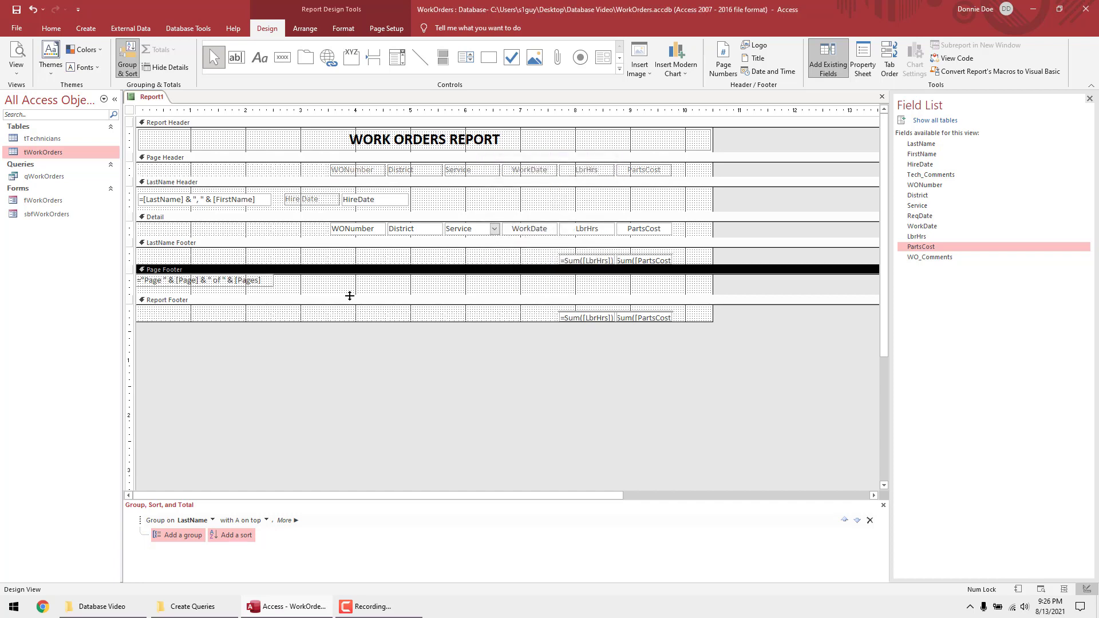
{"action": "left_click", "coordinate": [270, 284]}
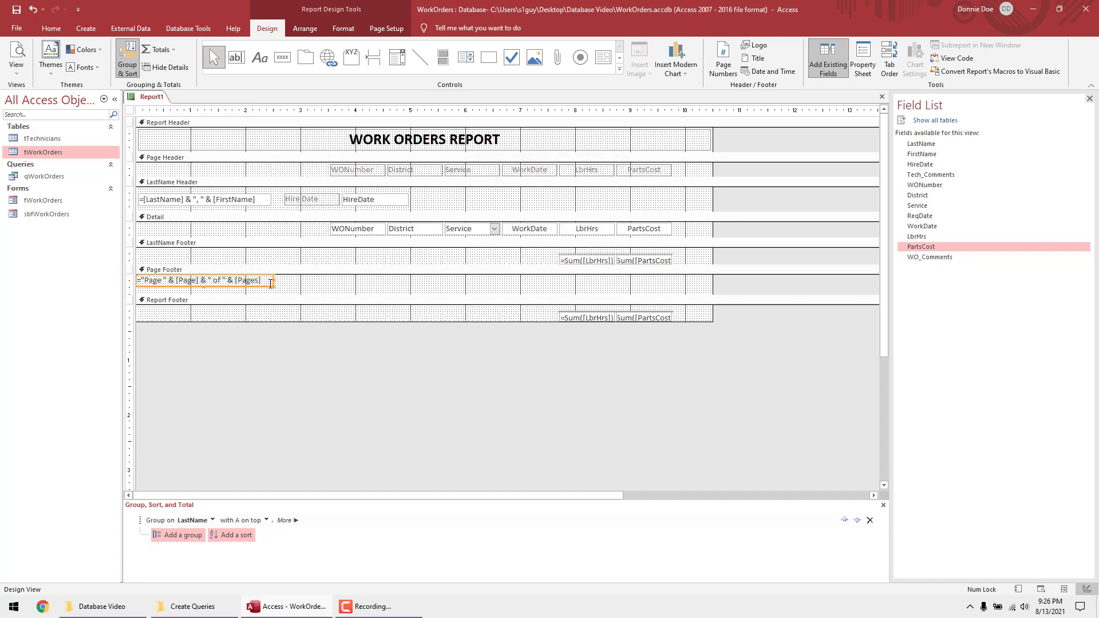
{"action": "left_click", "coordinate": [269, 285]}
{"action": "left_click", "coordinate": [307, 291]}
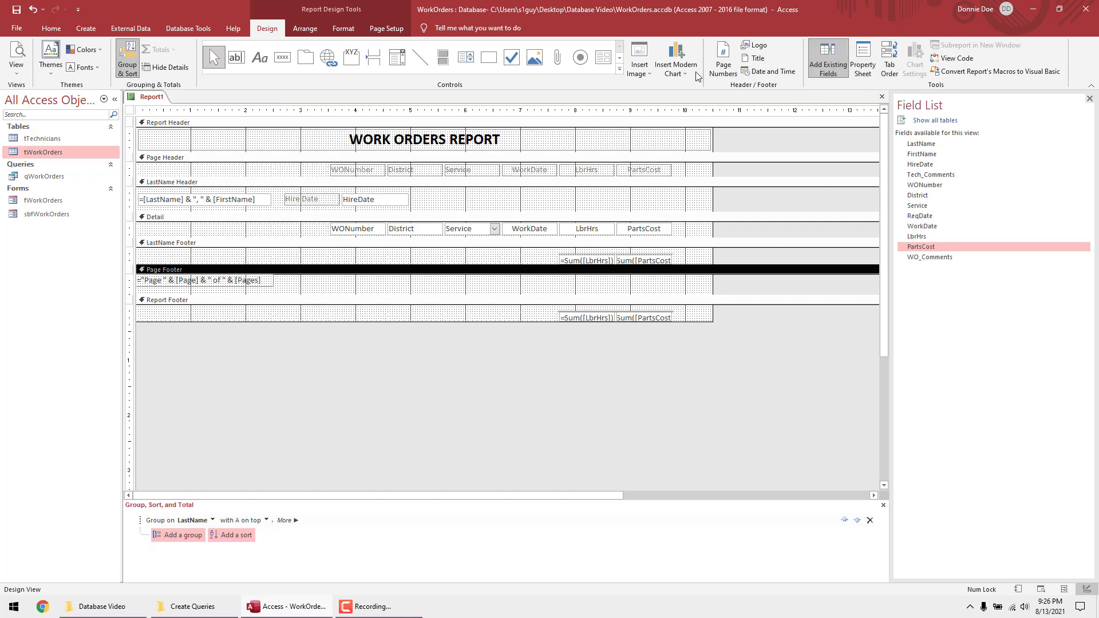
- Insert the date in long format and the time with seconds, and cut both boxes out of the Report Header
{"action": "left_click", "coordinate": [766, 72]}
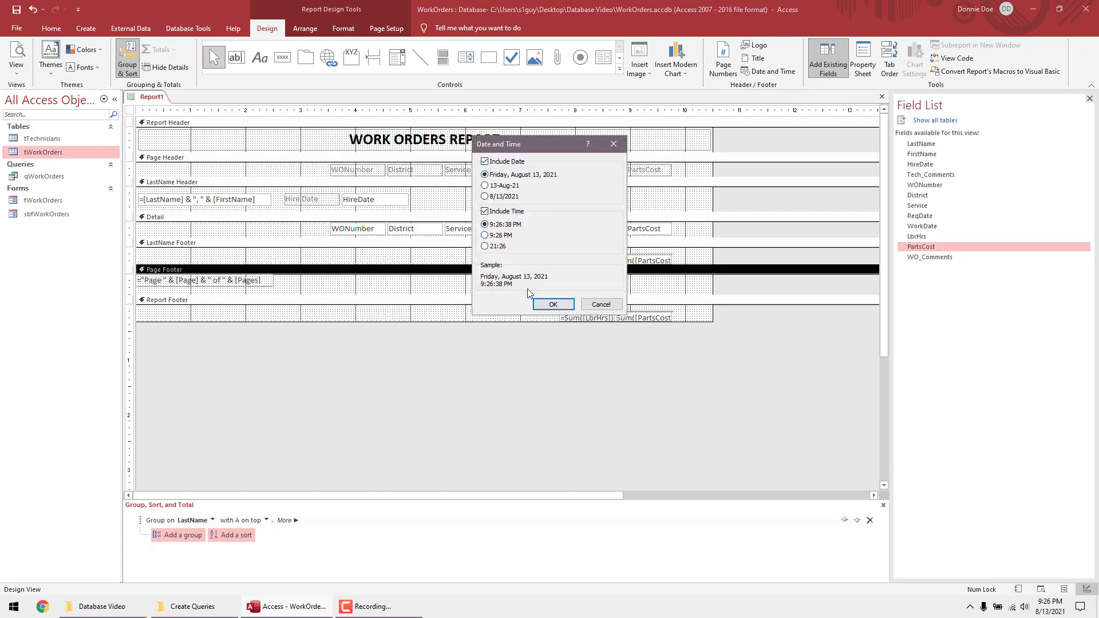
{"action": "left_click", "coordinate": [555, 303]}
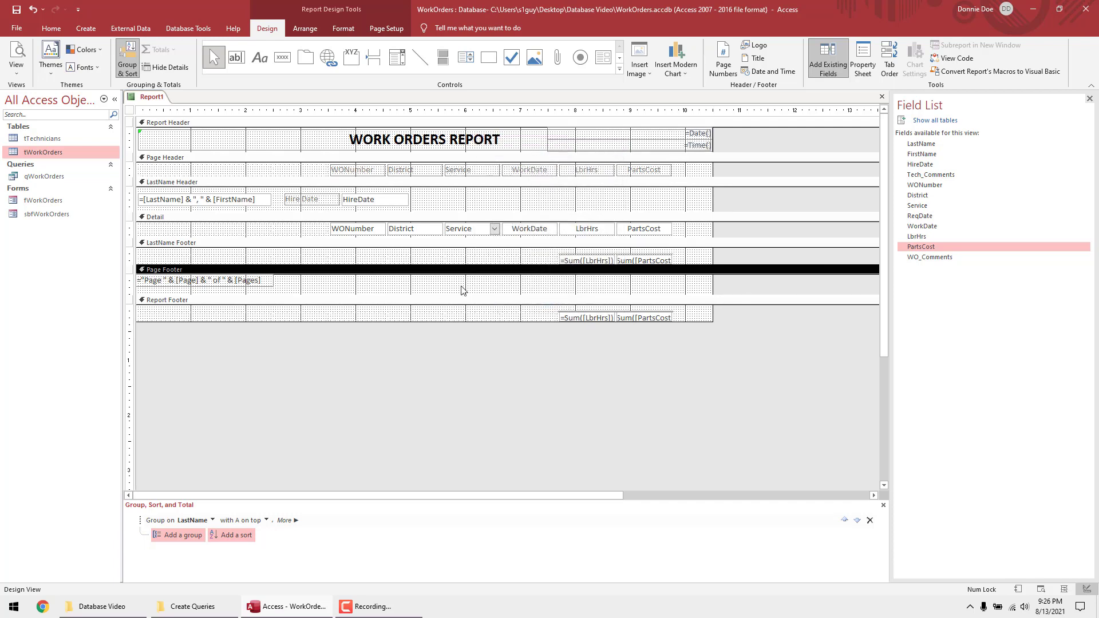
{"action": "left_click_drag", "start_coordinate": [736, 131], "coordinate": [697, 161]}
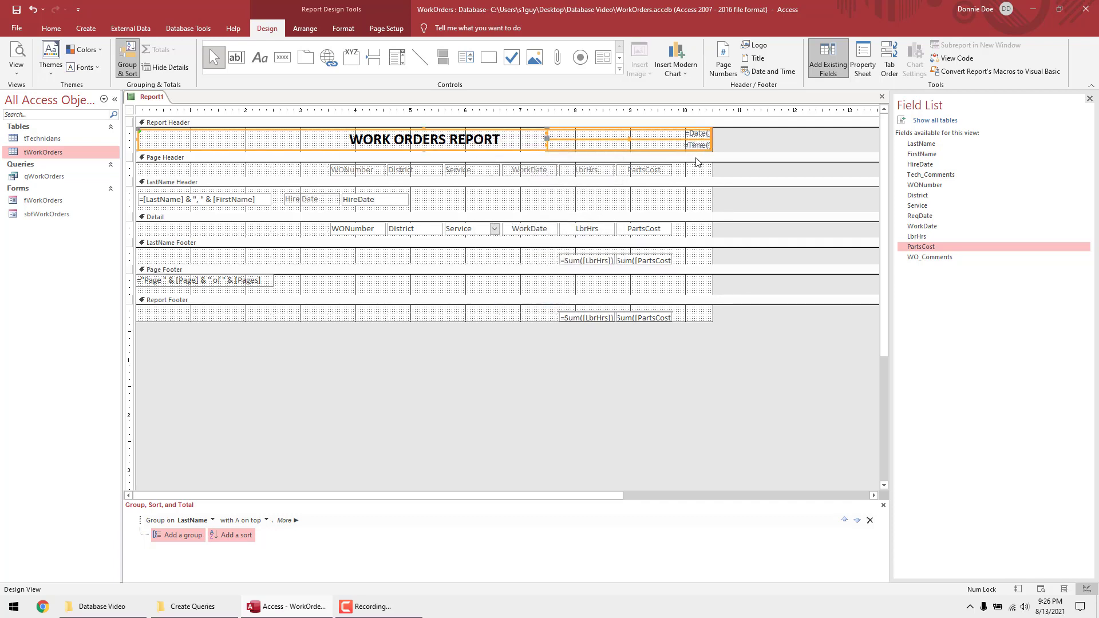
{"action": "left_click", "coordinate": [744, 135]}
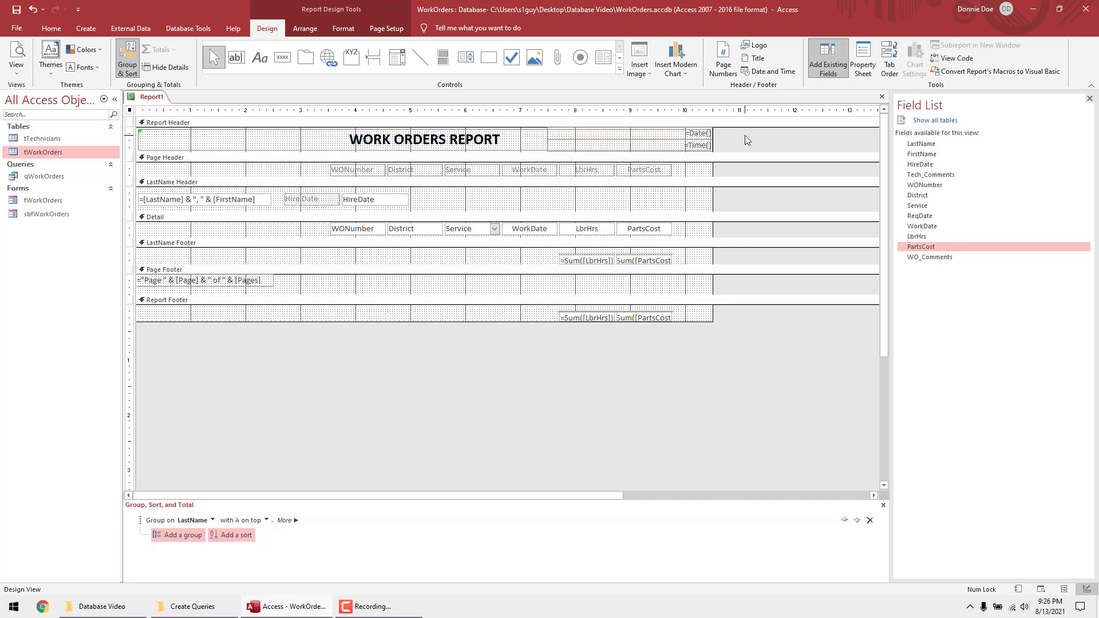
{"action": "left_click", "coordinate": [605, 135]}
{"action": "left_click", "coordinate": [596, 147], "text": "shift"}
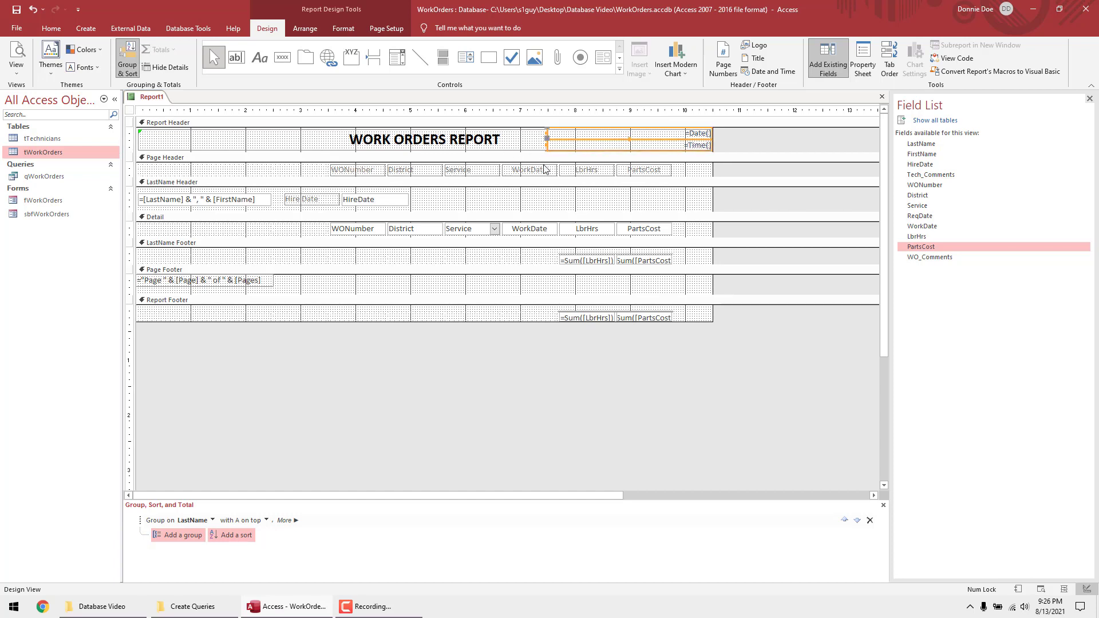
{"action": "key", "text": "Delete"}
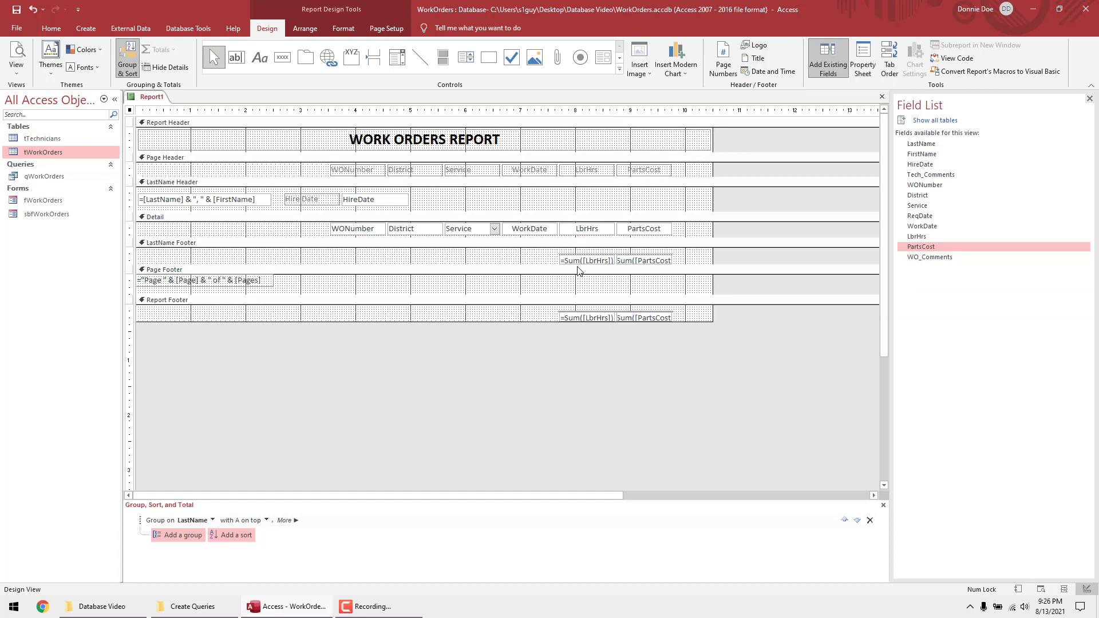
- Paste the date and time boxes into the Page Footer, move them to its right end, and check the first page in preview
{"action": "left_click", "coordinate": [578, 269]}
{"action": "key", "text": "ctrl+v"}
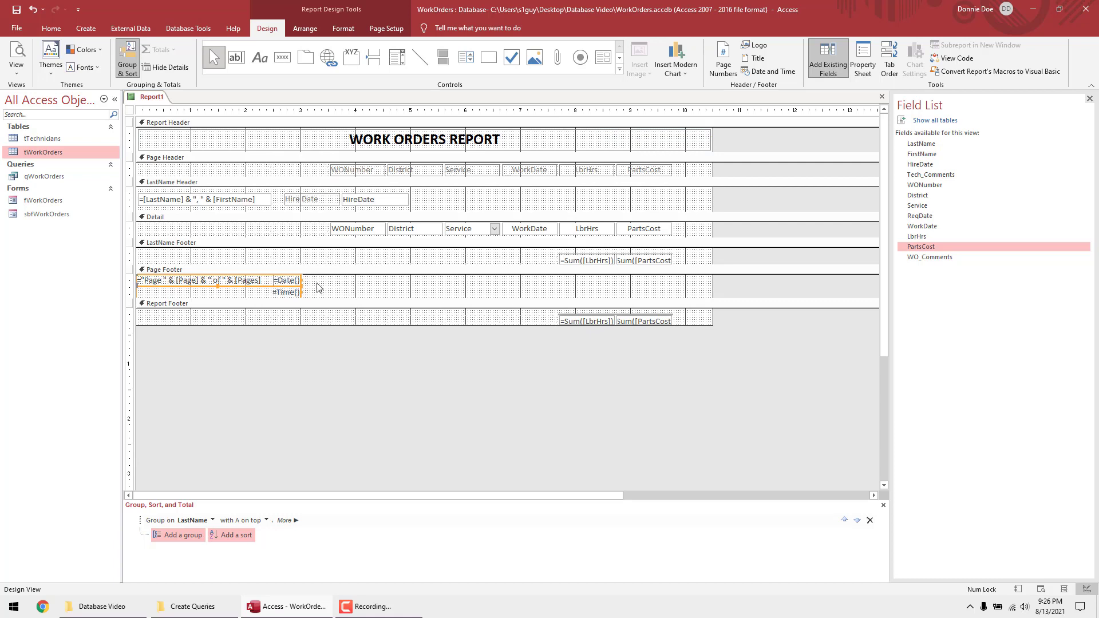
{"action": "left_click_drag", "start_coordinate": [290, 284], "coordinate": [702, 286]}
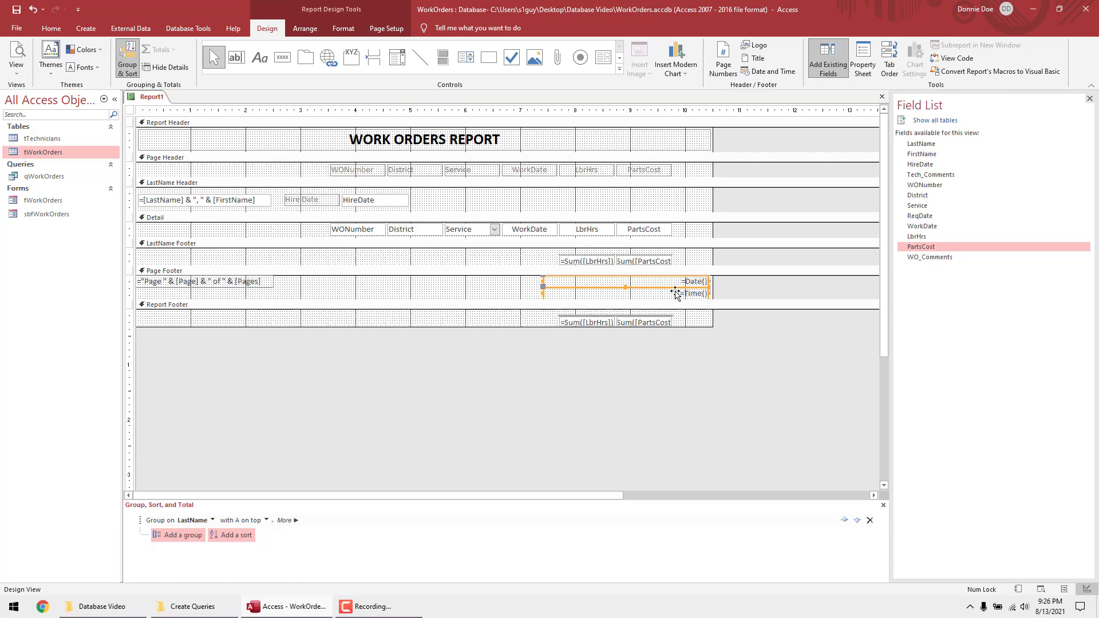
{"action": "left_click", "coordinate": [22, 55]}
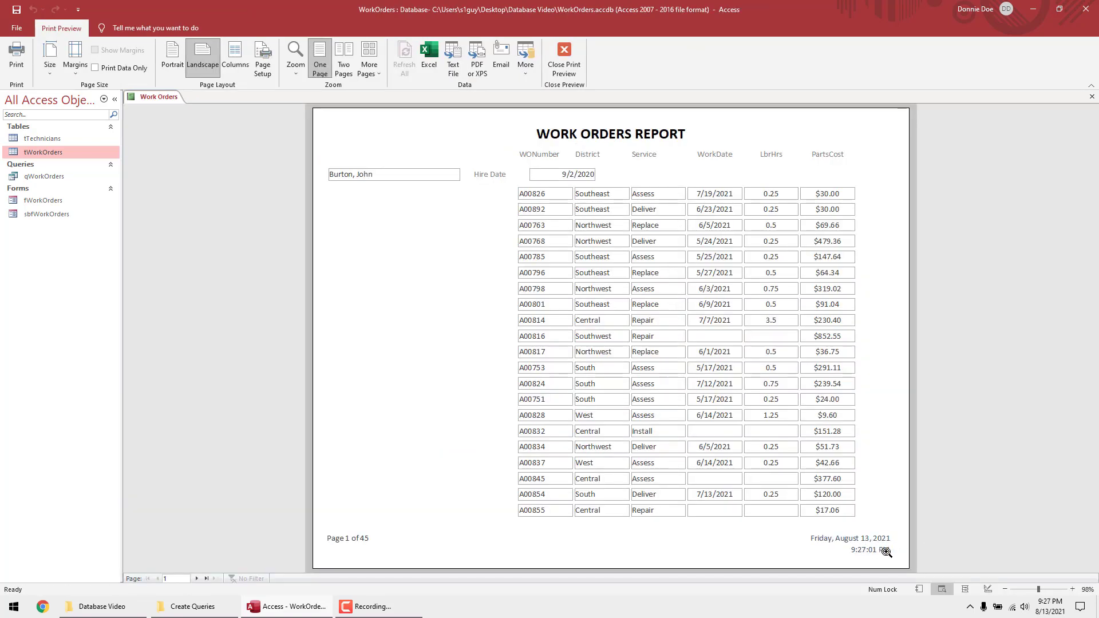
{"action": "left_click", "coordinate": [564, 58]}
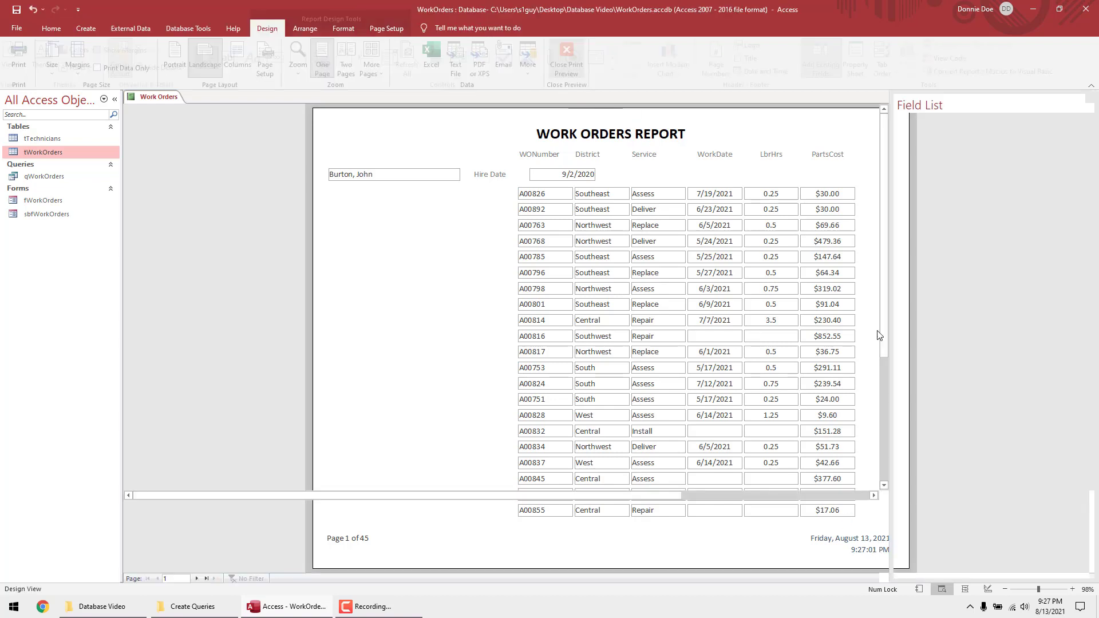
- Change the Page Footer date expression to =Date() & " " & Time() and delete the separate time box
{"action": "left_click", "coordinate": [722, 287]}
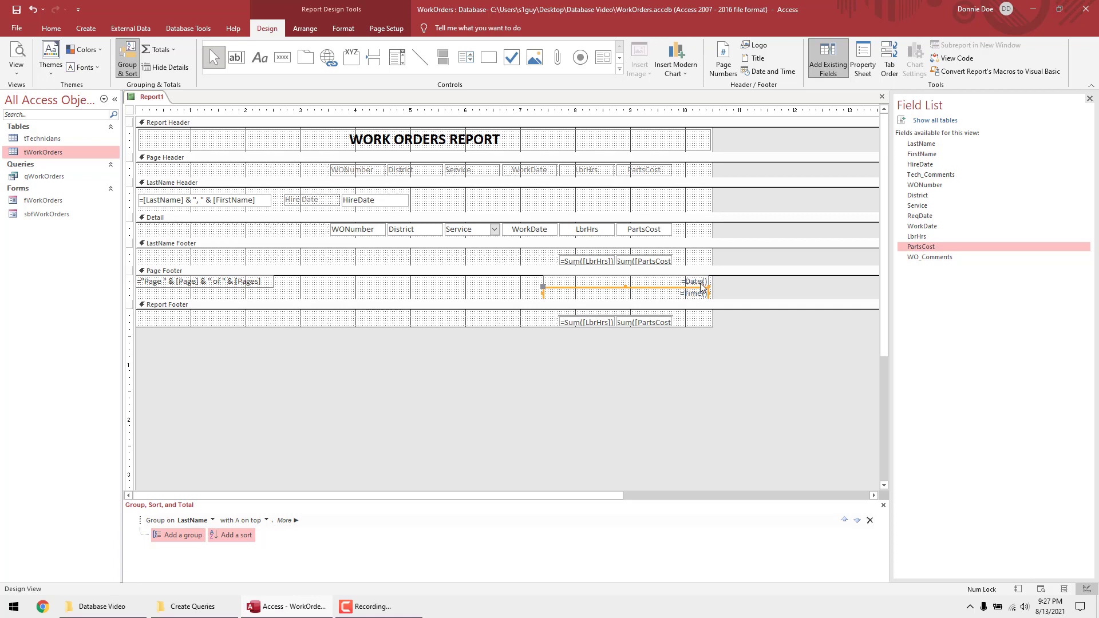
{"action": "left_click", "coordinate": [701, 283]}
{"action": "left_click", "coordinate": [701, 282]}
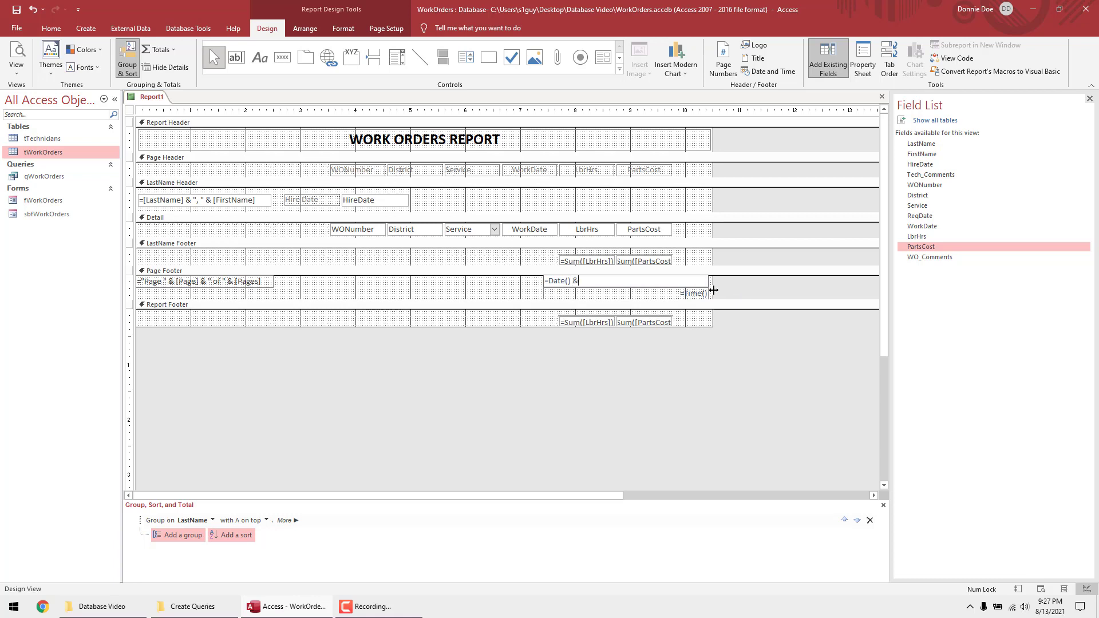
{"action": "type", "text": "& \" \"&Time("}
{"action": "left_click", "coordinate": [734, 291]}
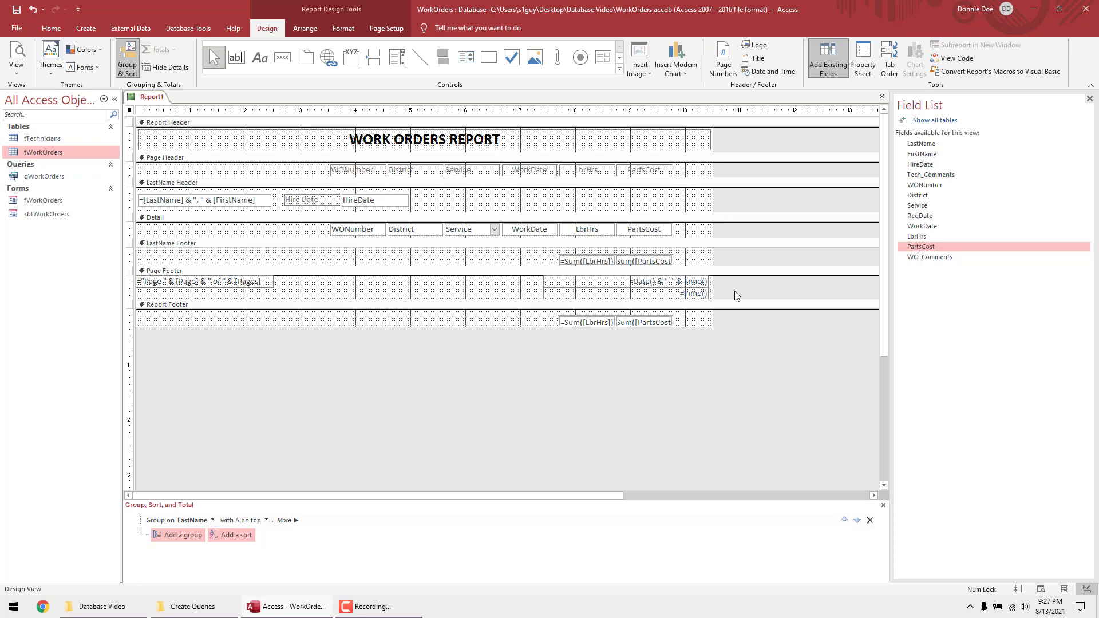
{"action": "left_click", "coordinate": [686, 289]}
{"action": "key", "text": "Delete"}
- Widen the combined date and time box leftward to about 4.3" and shrink the Page Footer section to fit it
{"action": "left_click", "coordinate": [580, 286]}
{"action": "left_click_drag", "start_coordinate": [544, 281], "coordinate": [475, 281]}
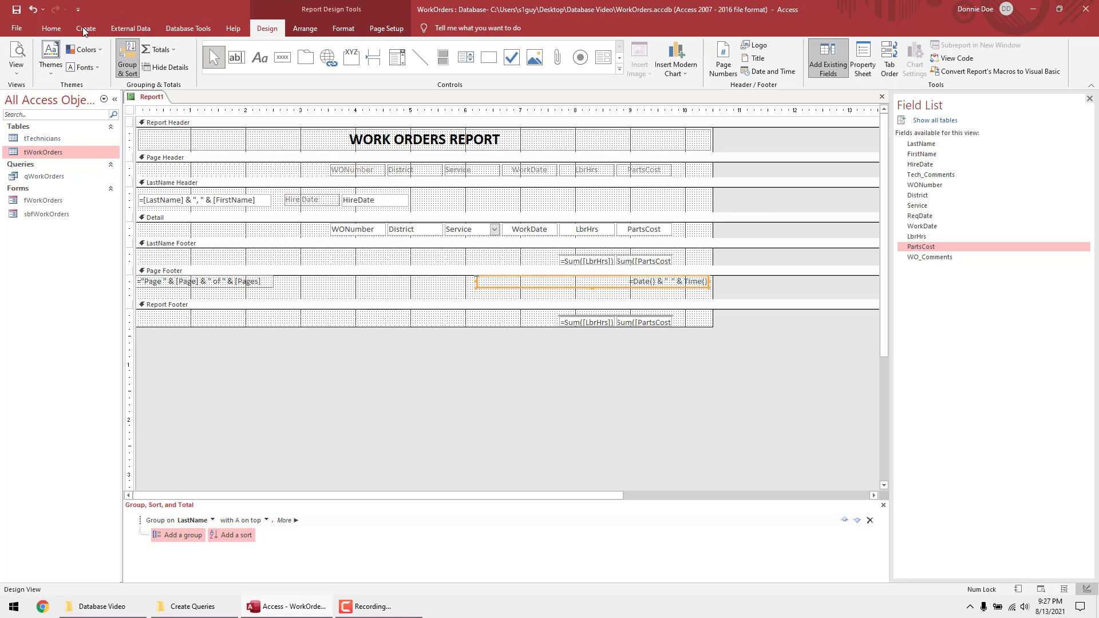
{"action": "left_click_drag", "start_coordinate": [700, 299], "coordinate": [699, 289]}
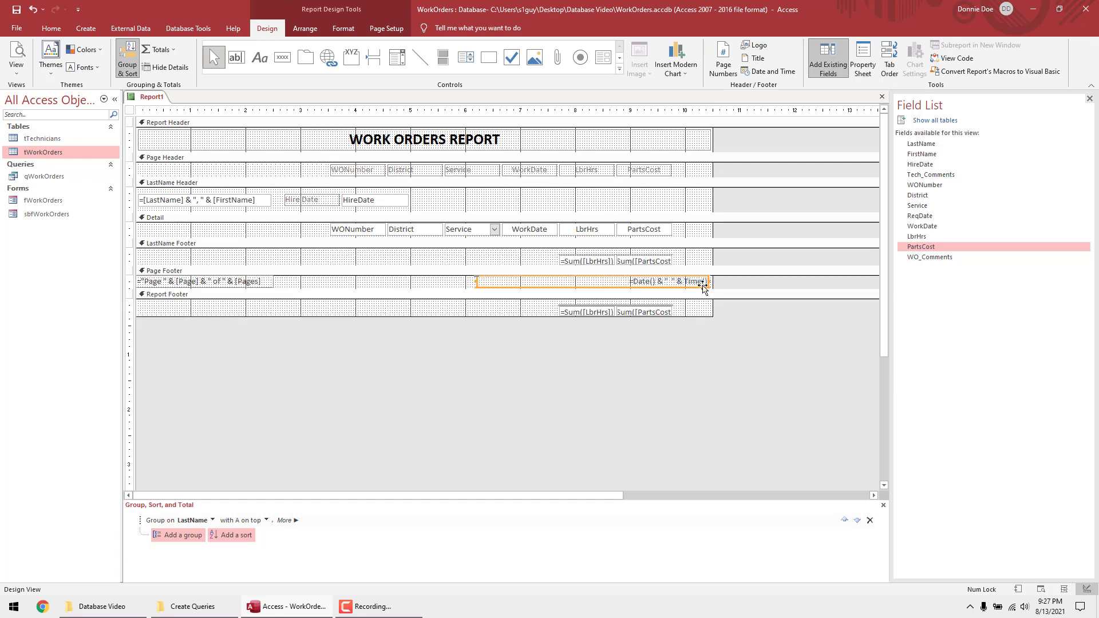
- Preview the report and page forward to page 4 to check the headers and the page footer
{"action": "left_click", "coordinate": [51, 28]}
{"action": "left_click", "coordinate": [16, 56]}
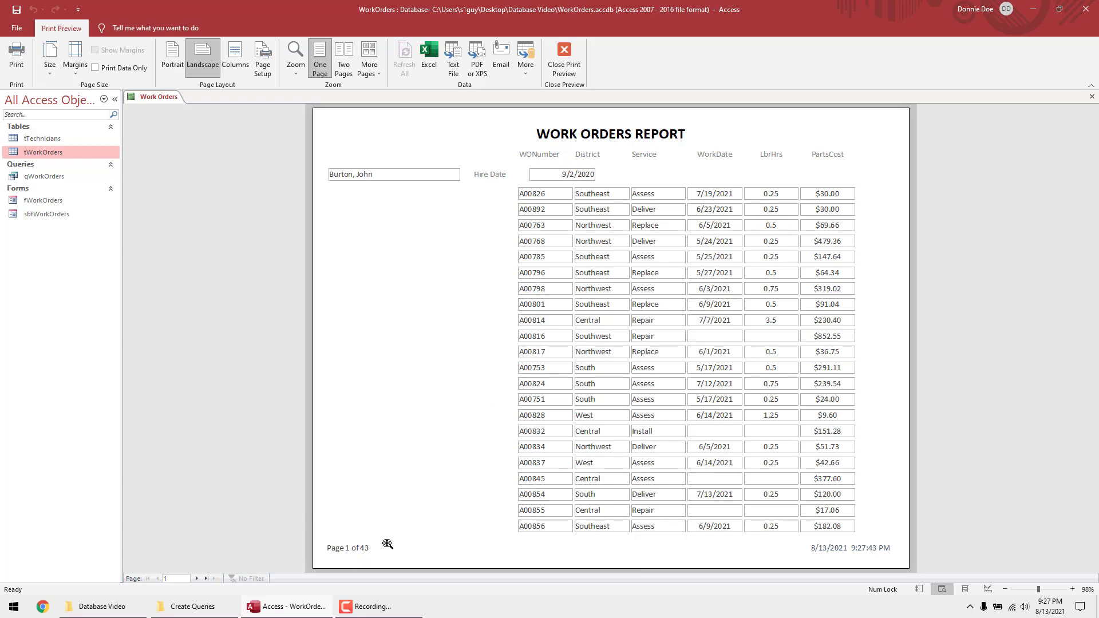
{"action": "left_click", "coordinate": [197, 577]}
{"action": "left_click", "coordinate": [197, 576]}
{"action": "left_click", "coordinate": [197, 577]}
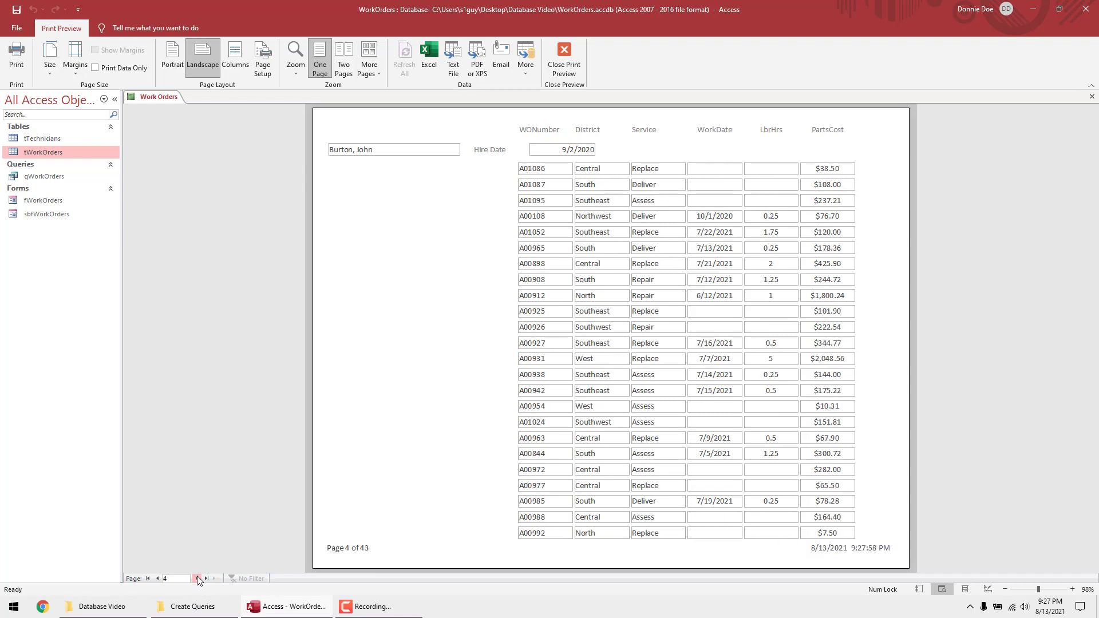
- Page forward through the previewed report to page 13 to check the technician headers and page footers
{"action": "left_click", "coordinate": [197, 577]}
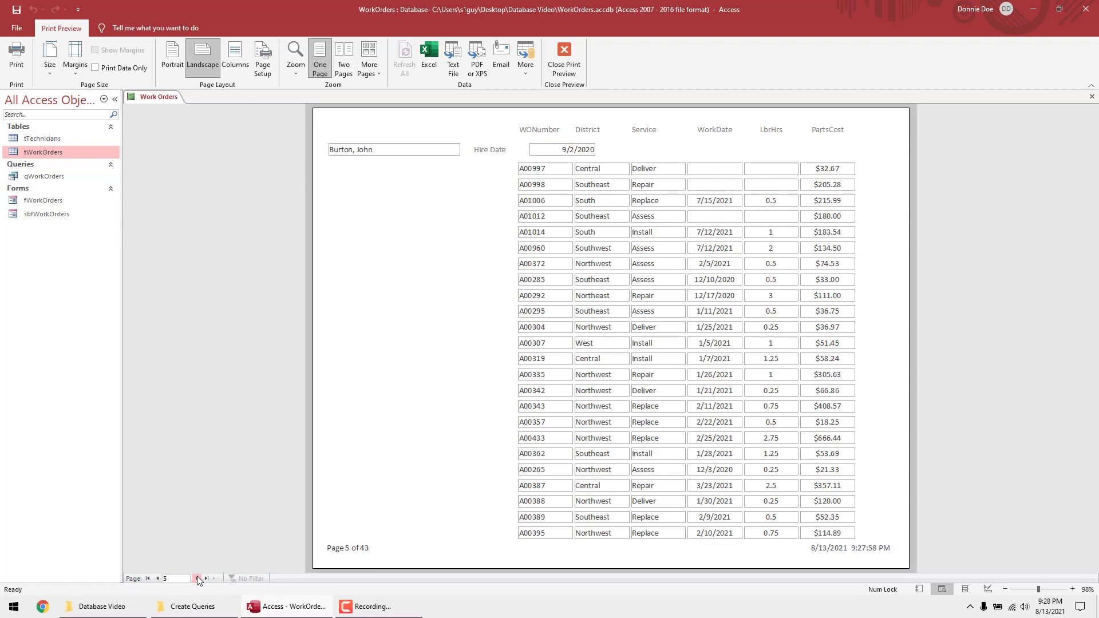
{"action": "left_click", "coordinate": [197, 577]}
{"action": "left_click", "coordinate": [197, 576]}
{"action": "left_click", "coordinate": [197, 576]}
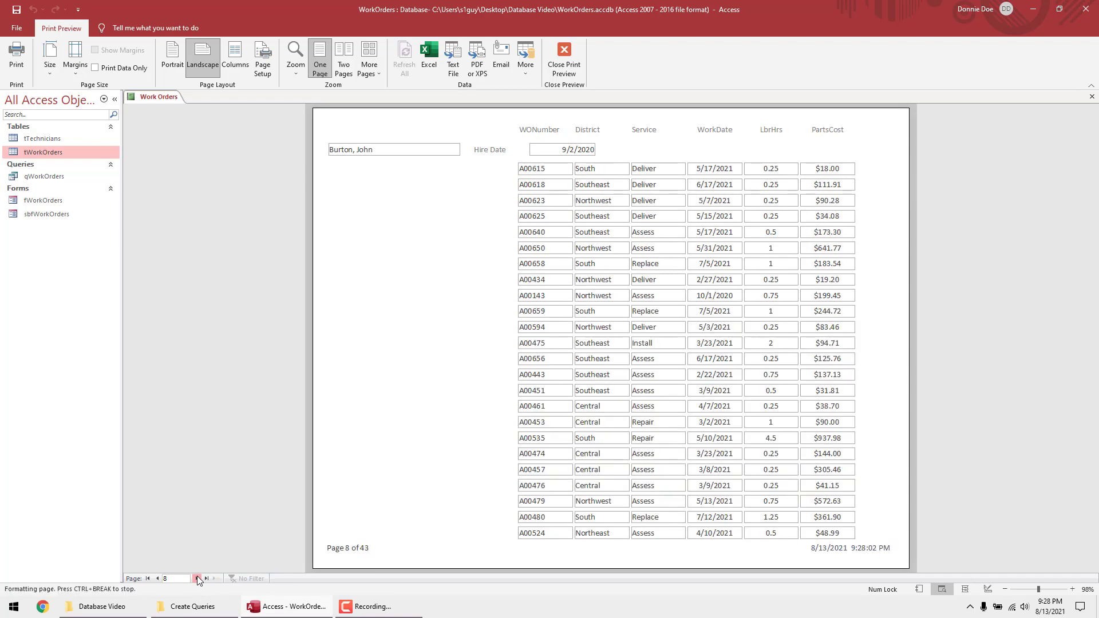
{"action": "left_click", "coordinate": [197, 577]}
{"action": "left_click", "coordinate": [197, 577]}
{"action": "left_click", "coordinate": [197, 577]}
{"action": "left_click", "coordinate": [197, 577]}
{"action": "left_click", "coordinate": [197, 577]}
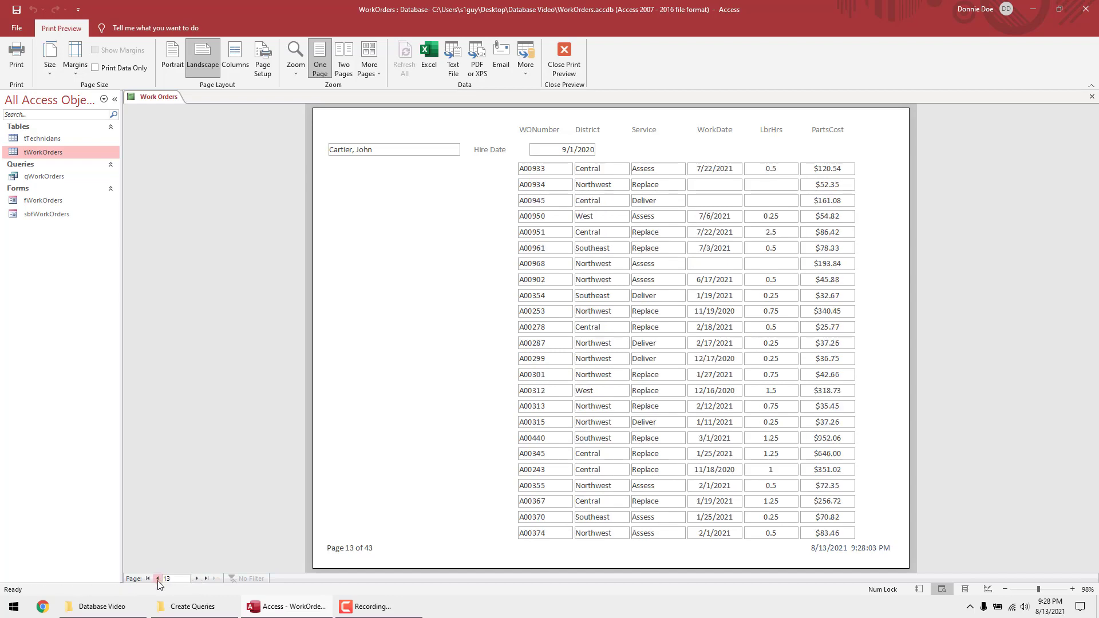
- Page back to page 8 and forward again to page 13 to review where the technician group changes
{"action": "left_click", "coordinate": [157, 578]}
{"action": "left_click", "coordinate": [157, 579]}
{"action": "left_click", "coordinate": [157, 578]}
{"action": "left_click", "coordinate": [158, 578]}
{"action": "left_click", "coordinate": [157, 578]}
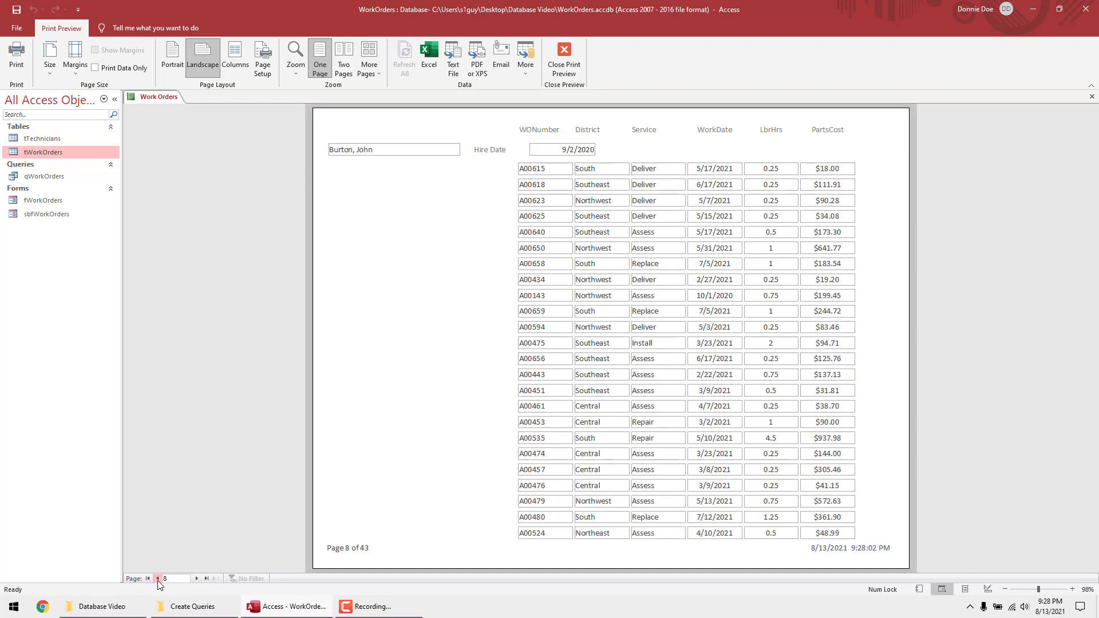
{"action": "left_click", "coordinate": [195, 580]}
{"action": "left_click", "coordinate": [196, 580]}
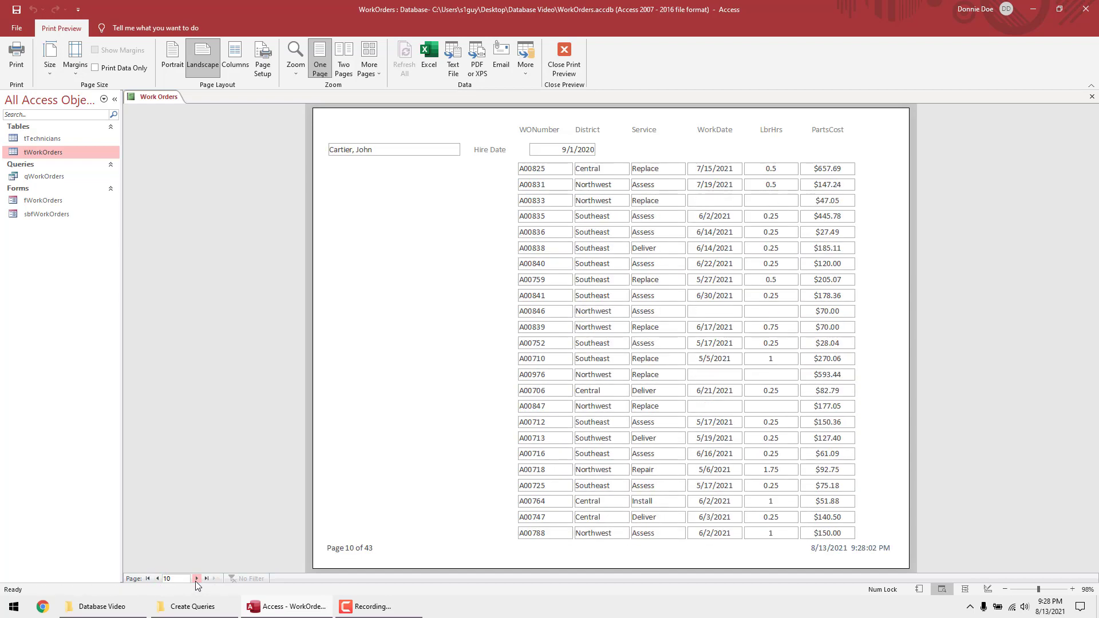
{"action": "left_click", "coordinate": [195, 579]}
{"action": "left_click", "coordinate": [195, 579]}
{"action": "left_click", "coordinate": [195, 579]}
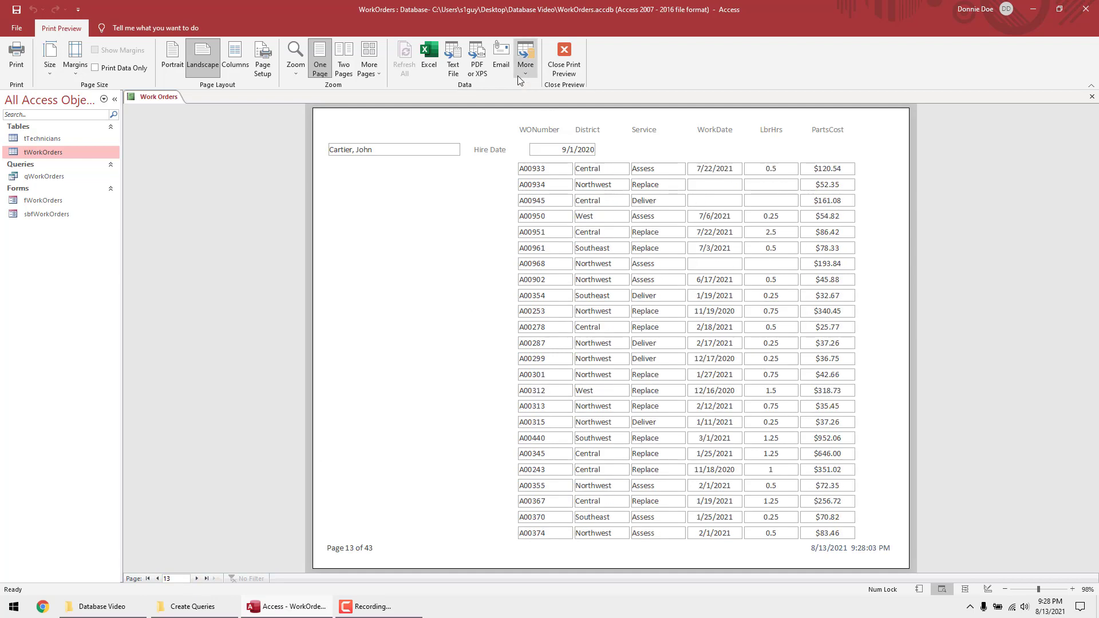
- Export the report to Excel as Report1.xls in the desktop's Database Video folder, without saving the export steps
{"action": "left_click", "coordinate": [430, 52]}
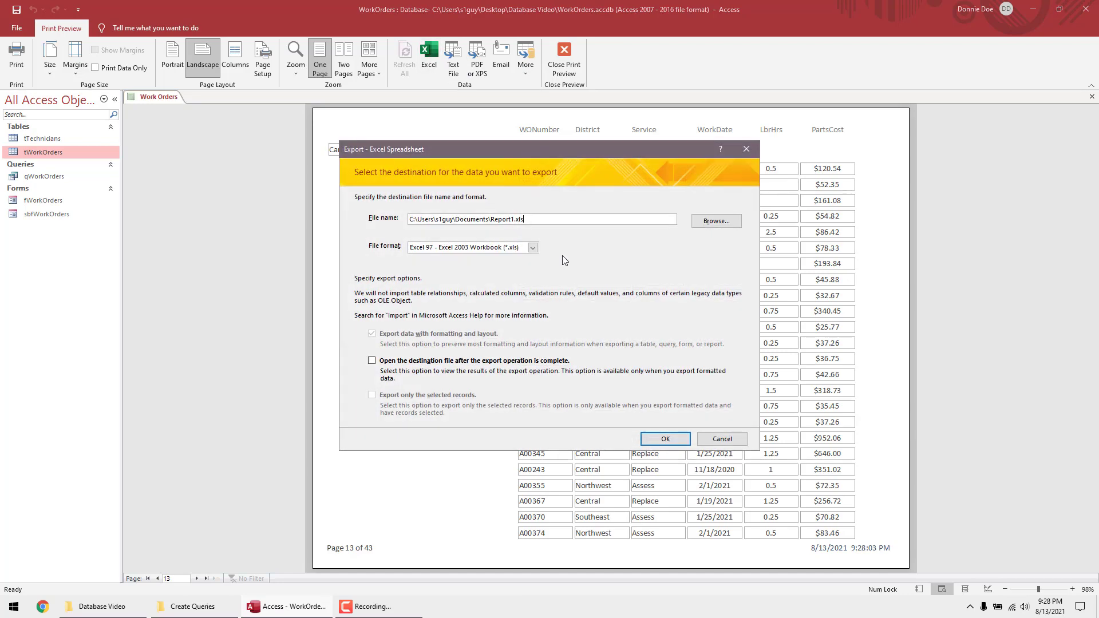
{"action": "left_click", "coordinate": [723, 226]}
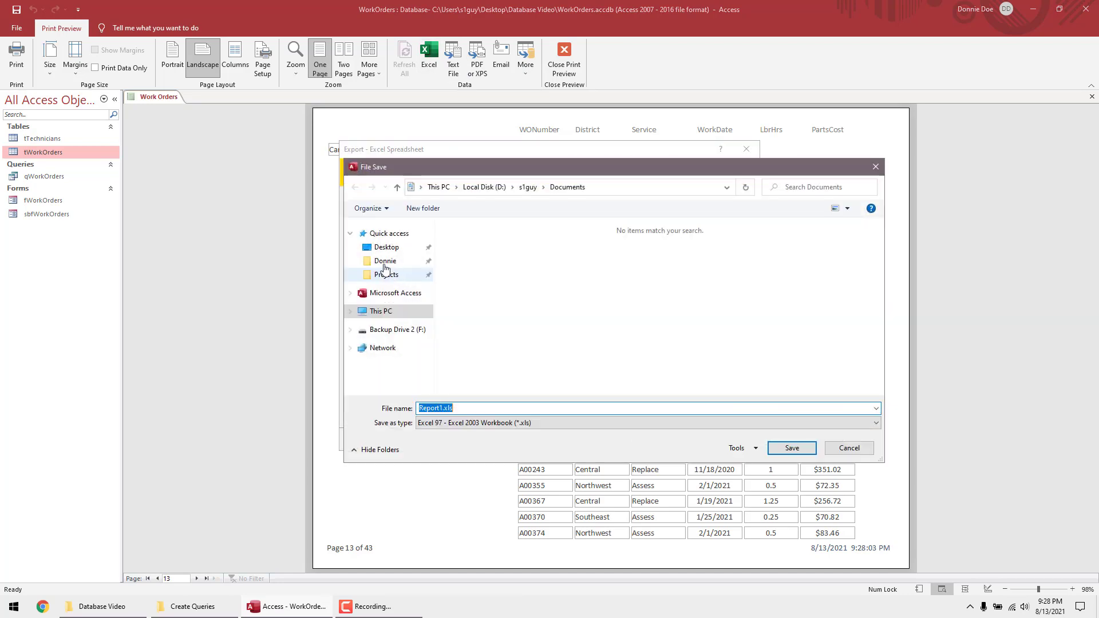
{"action": "left_click", "coordinate": [381, 248]}
{"action": "double_click", "coordinate": [506, 288]}
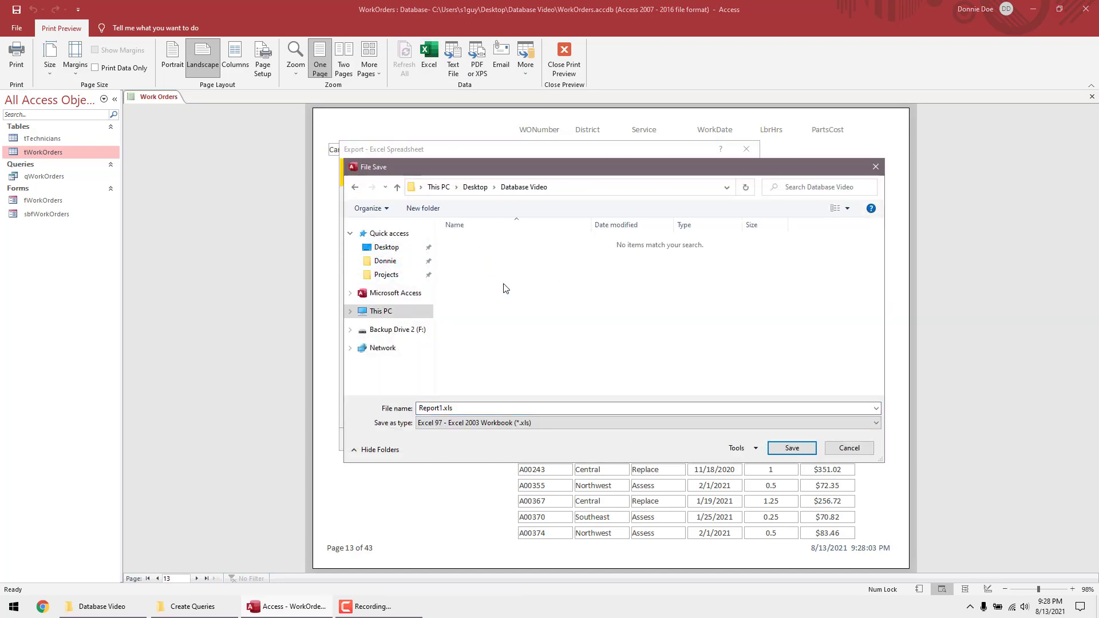
{"action": "left_click", "coordinate": [785, 449]}
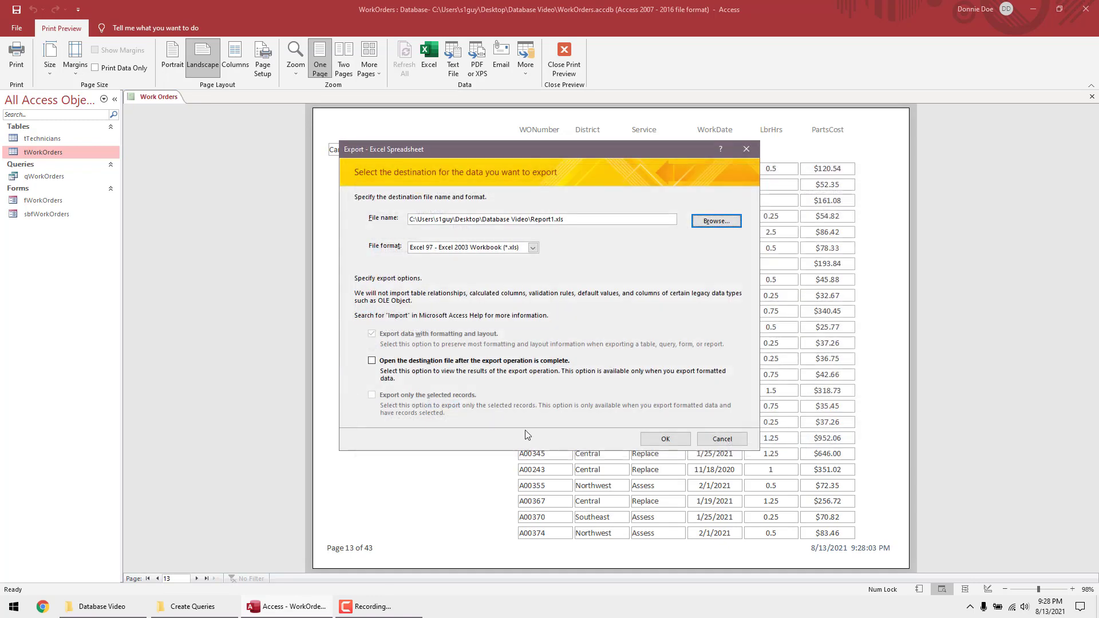
{"action": "left_click", "coordinate": [666, 439]}
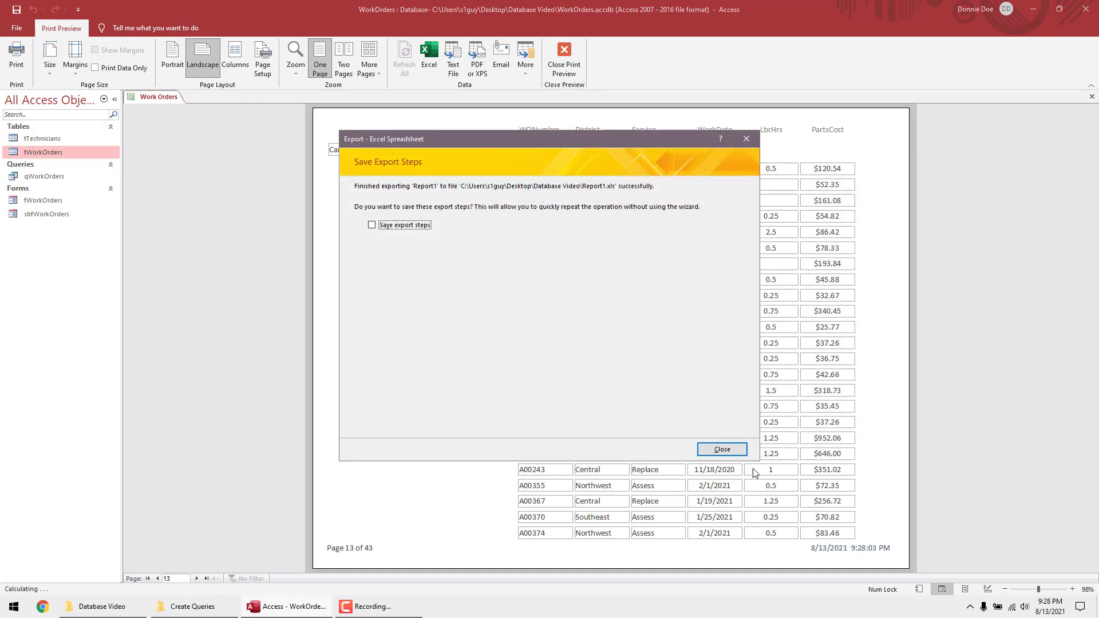
{"action": "left_click", "coordinate": [724, 450]}
- Open Report1.xls from the Database Video folder in Excel and examine its grouped work order rows and totals
{"action": "left_click", "coordinate": [102, 607]}
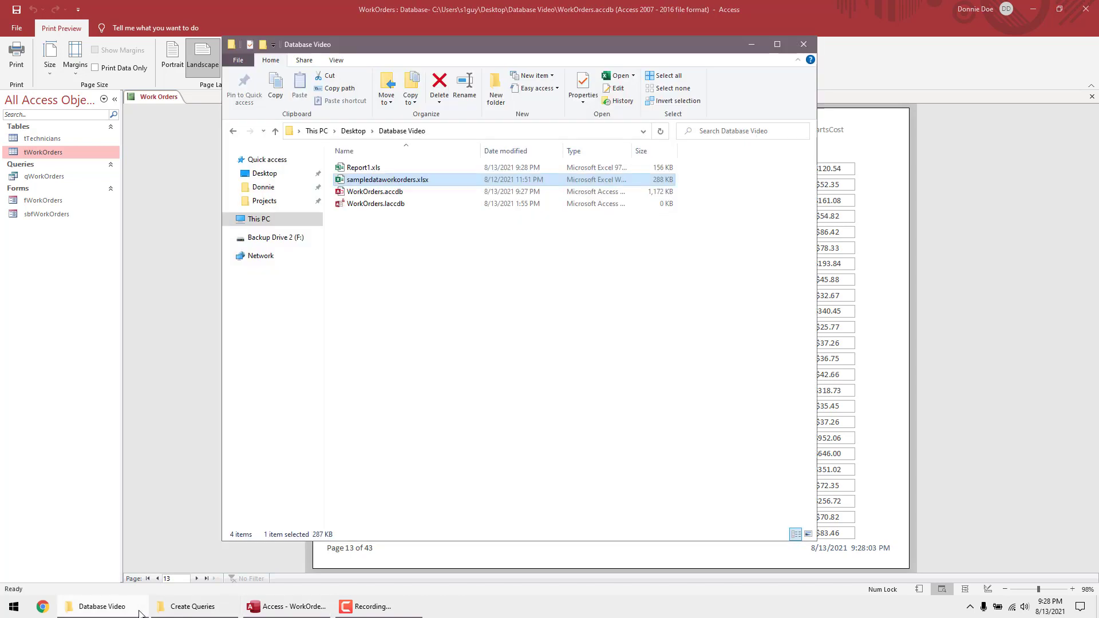
{"action": "double_click", "coordinate": [366, 167]}
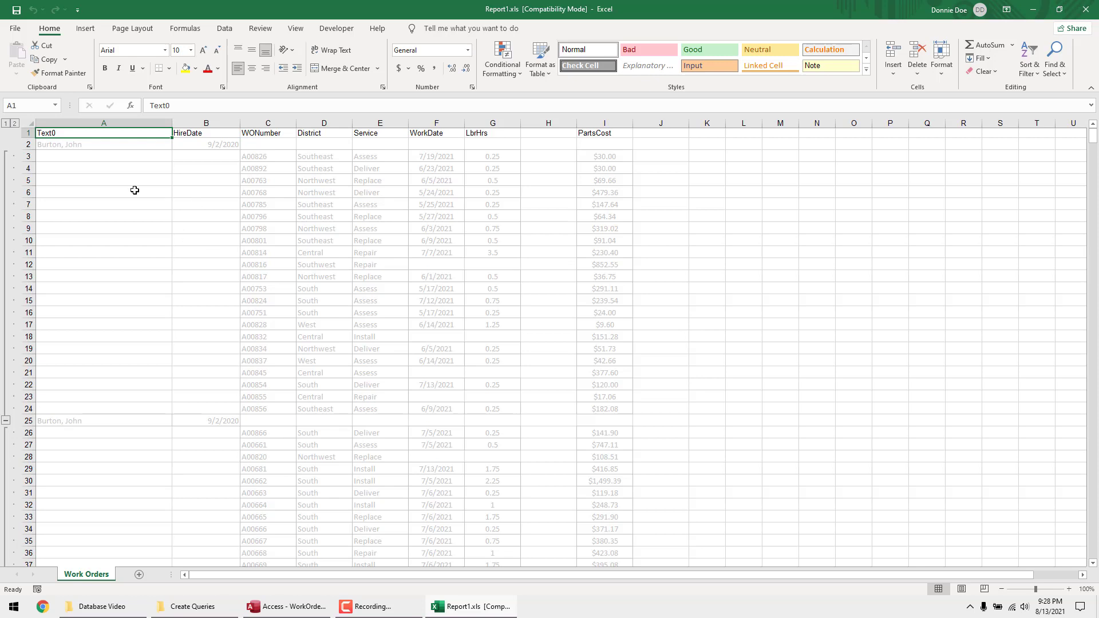
{"action": "left_click", "coordinate": [98, 145]}
{"action": "scroll", "coordinate": [395, 336], "scroll_direction": "down", "scroll_amount": 3}
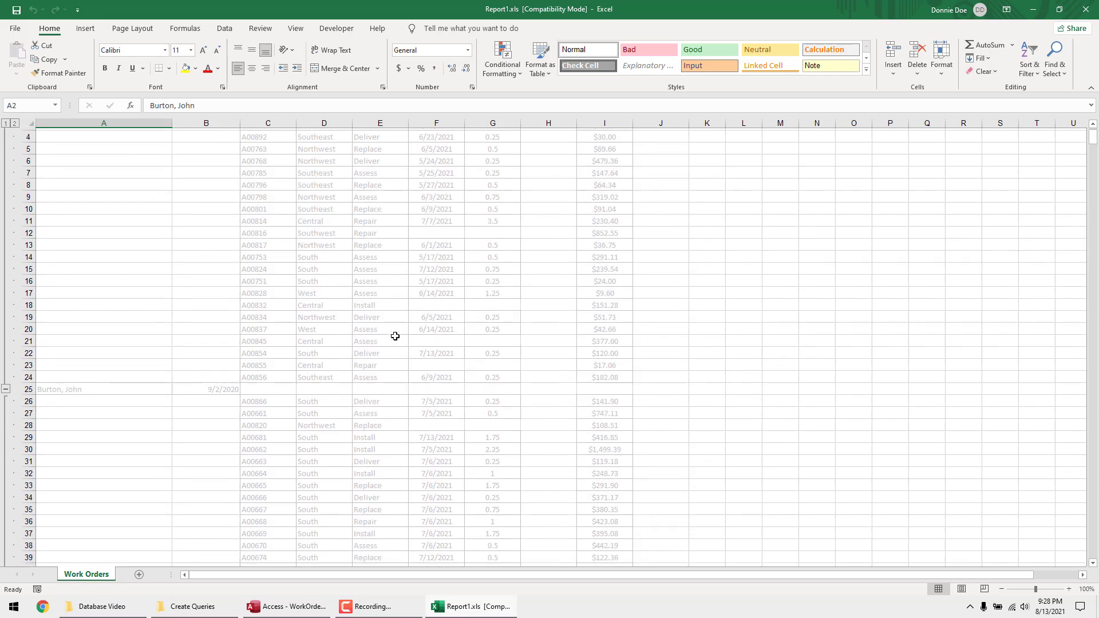
{"action": "scroll", "coordinate": [395, 336], "scroll_direction": "down", "scroll_amount": 12}
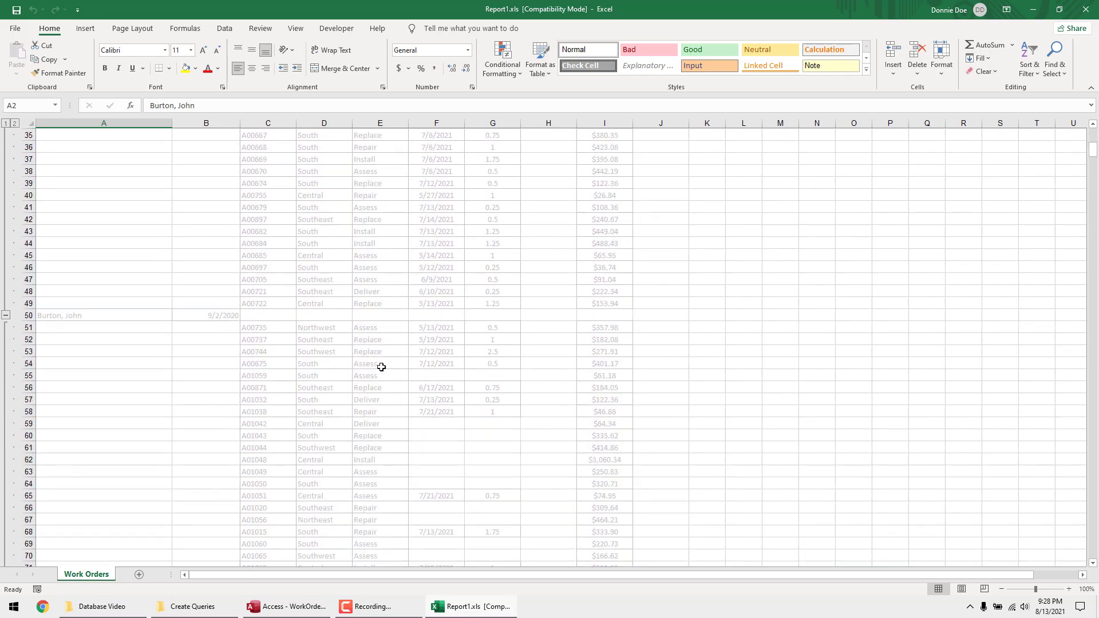
{"action": "scroll", "coordinate": [378, 358], "scroll_direction": "down", "scroll_amount": 5}
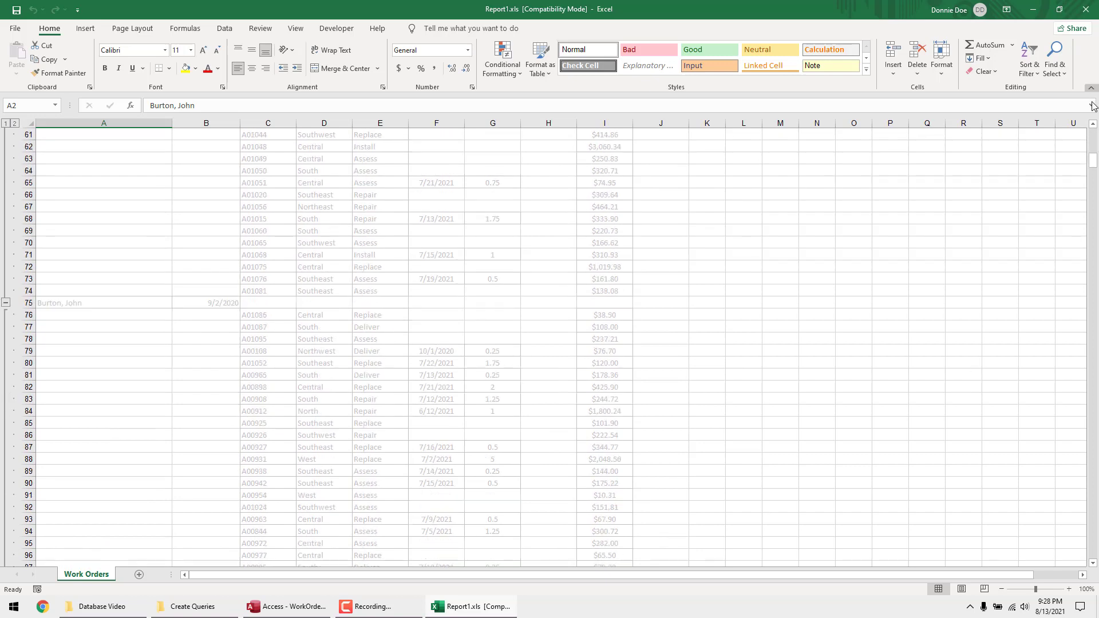
{"action": "left_click_drag", "start_coordinate": [1094, 164], "coordinate": [1091, 223]}
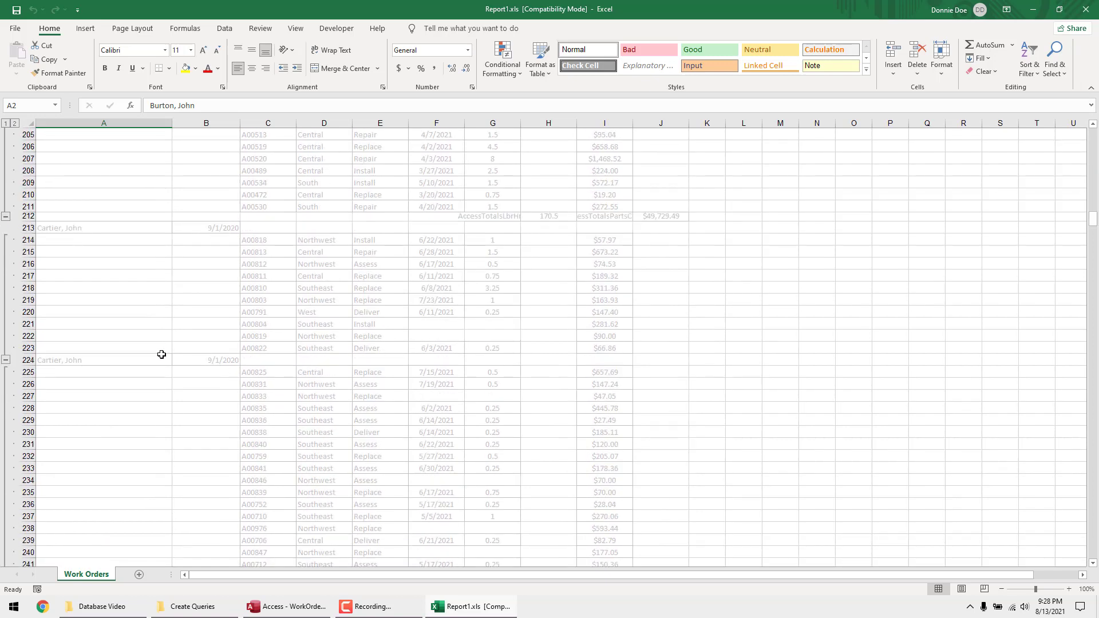
{"action": "scroll", "coordinate": [242, 373], "scroll_direction": "down", "scroll_amount": 3}
{"action": "scroll", "coordinate": [44, 302], "scroll_direction": "up", "scroll_amount": 2}
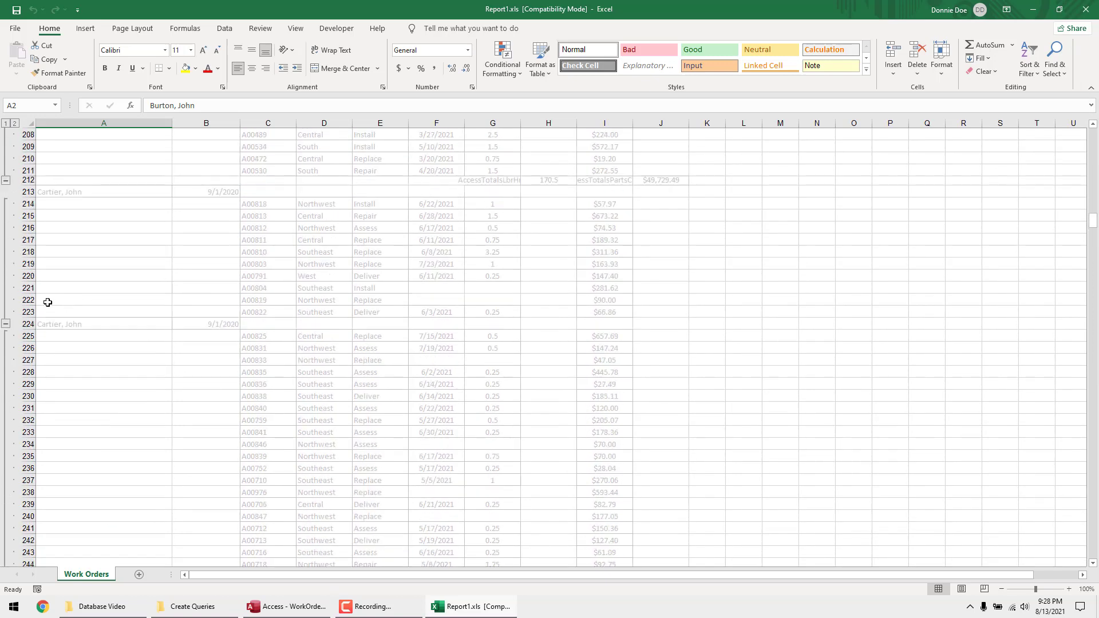
- Collapse and re-expand the row group at row 224, then close Report1.xls without saving and minimize the folder window
{"action": "left_click", "coordinate": [6, 325]}
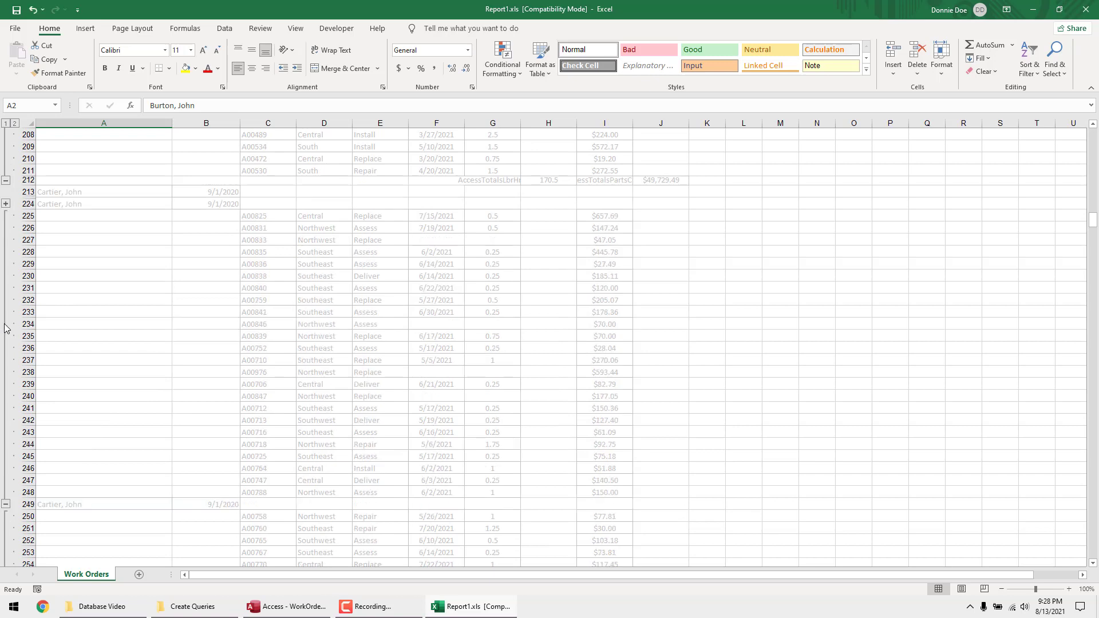
{"action": "left_click", "coordinate": [6, 204]}
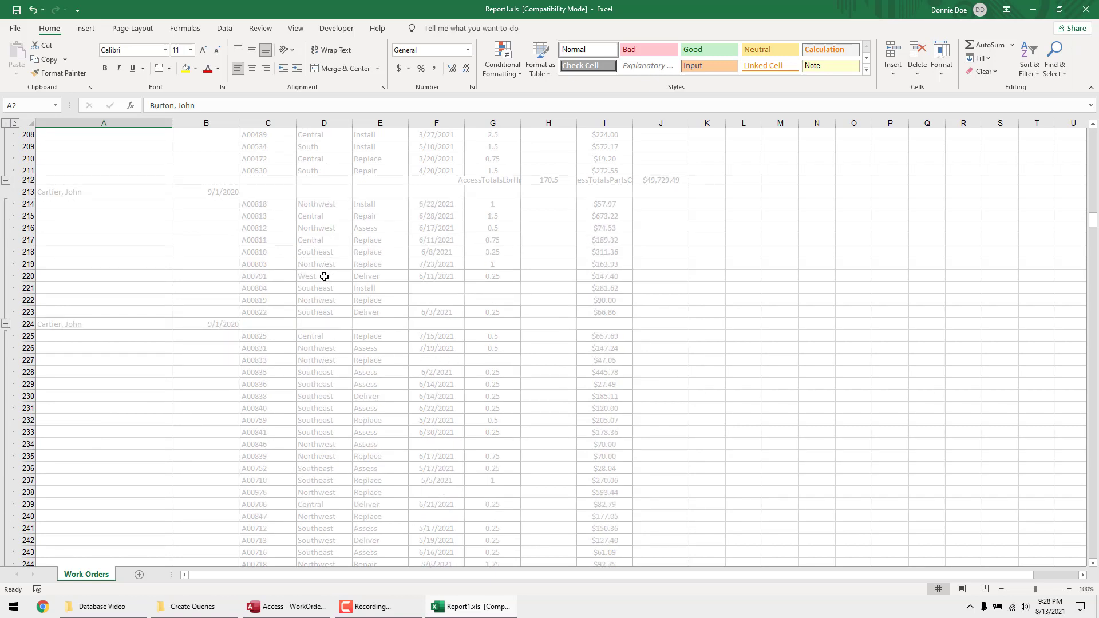
{"action": "scroll", "coordinate": [344, 306], "scroll_direction": "down", "scroll_amount": 7}
{"action": "scroll", "coordinate": [424, 340], "scroll_direction": "right", "scroll_amount": 2}
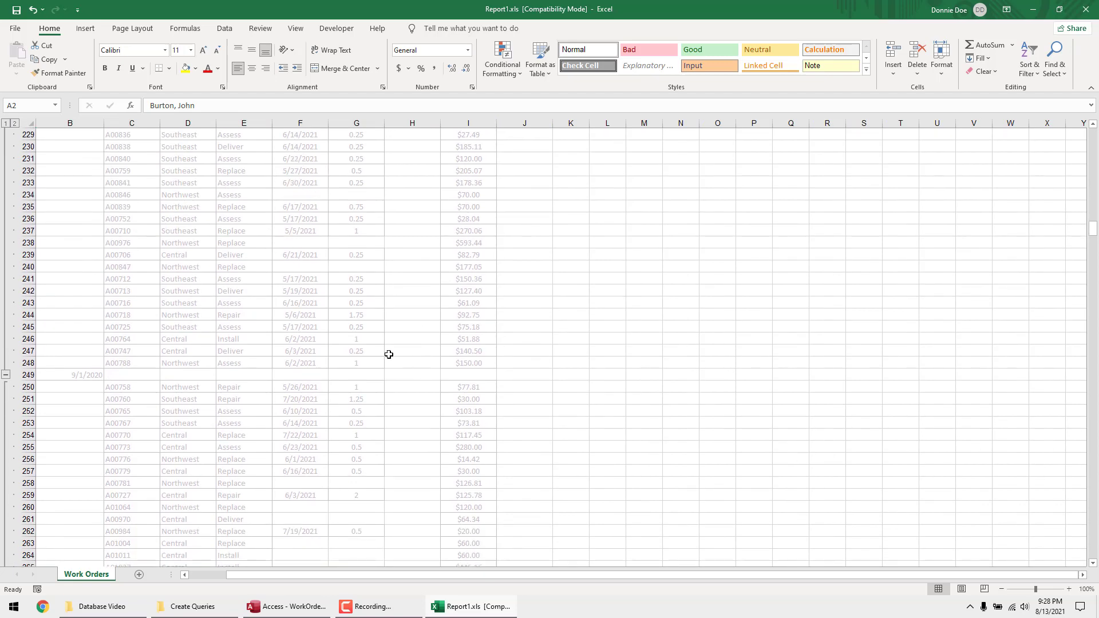
{"action": "left_click", "coordinate": [1084, 9]}
{"action": "left_click", "coordinate": [544, 314]}
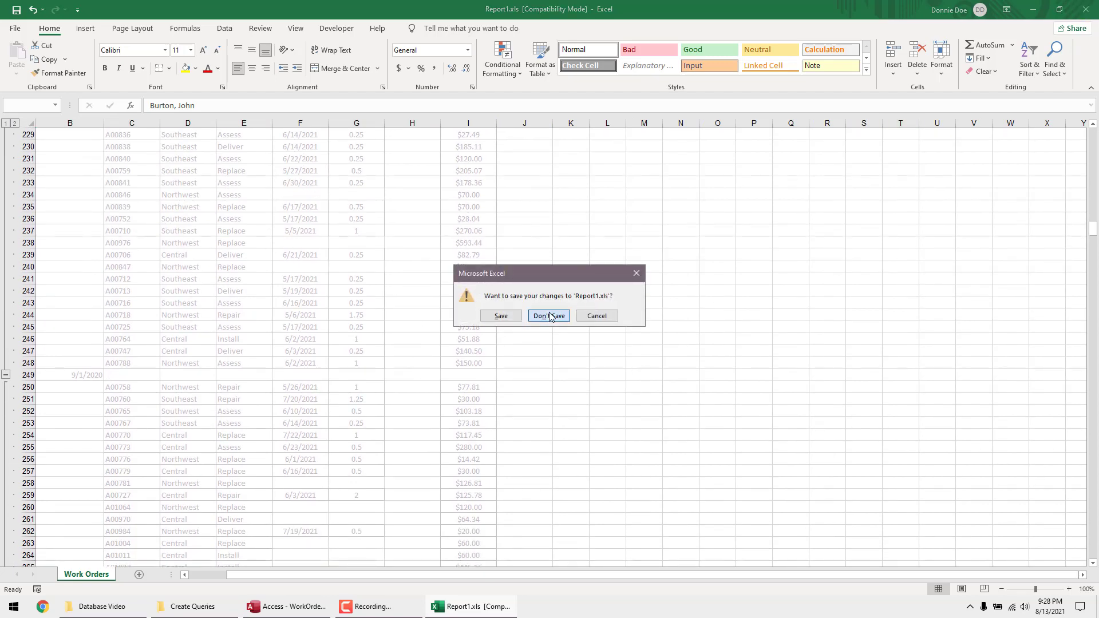
{"action": "left_click", "coordinate": [751, 45]}
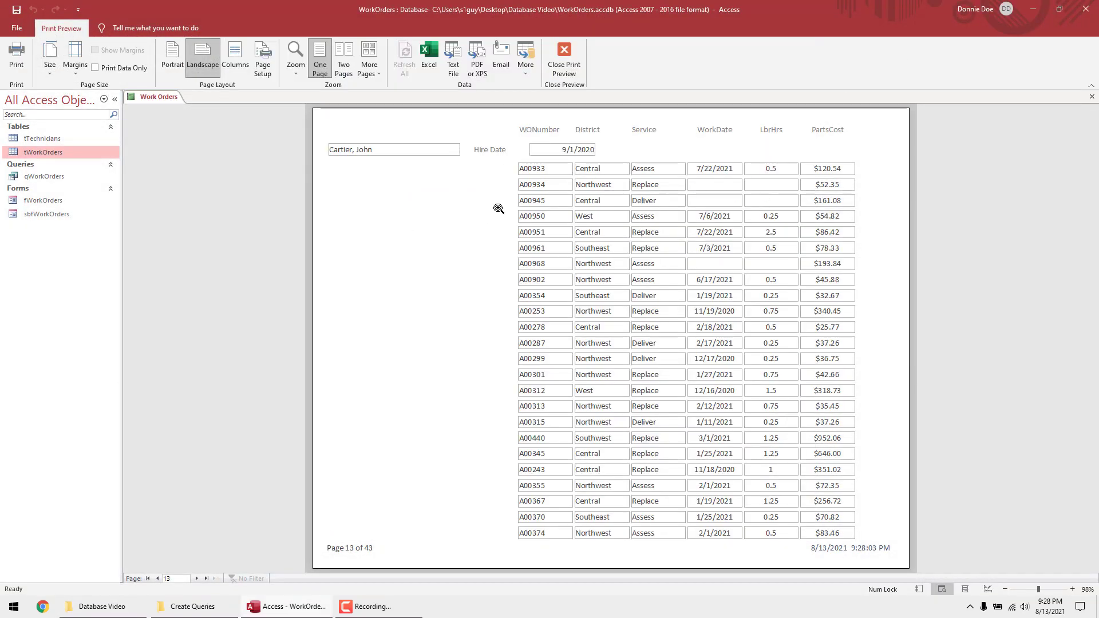
- Publish the report as Report1.pdf in the Database Video folder at minimum size, opening it after publishing, without saving the export steps
{"action": "left_click", "coordinate": [479, 53]}
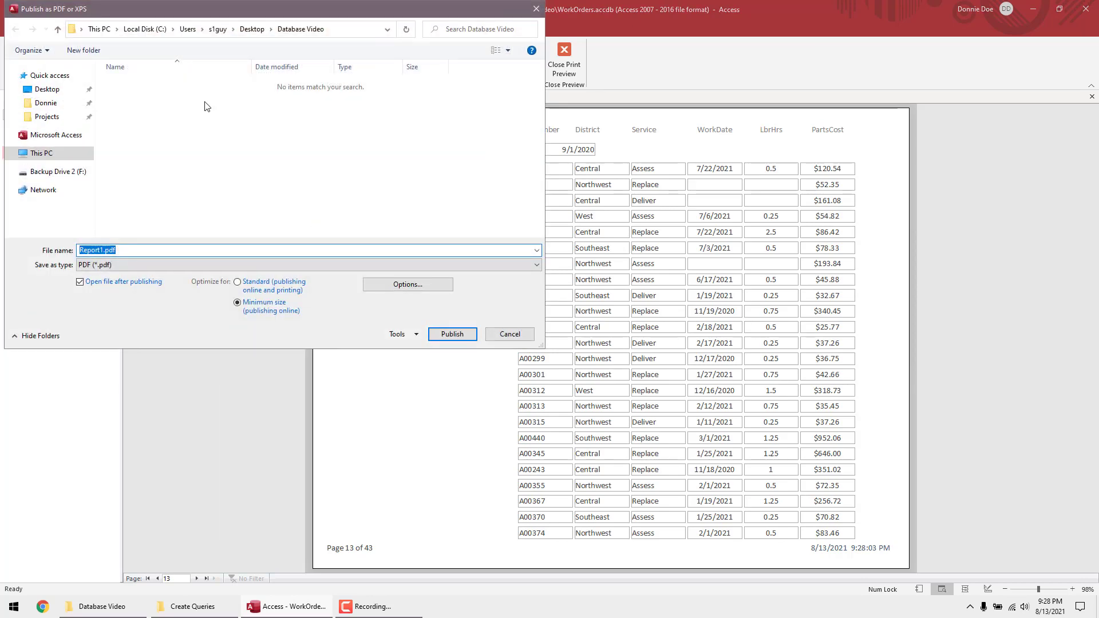
{"action": "left_click", "coordinate": [452, 334]}
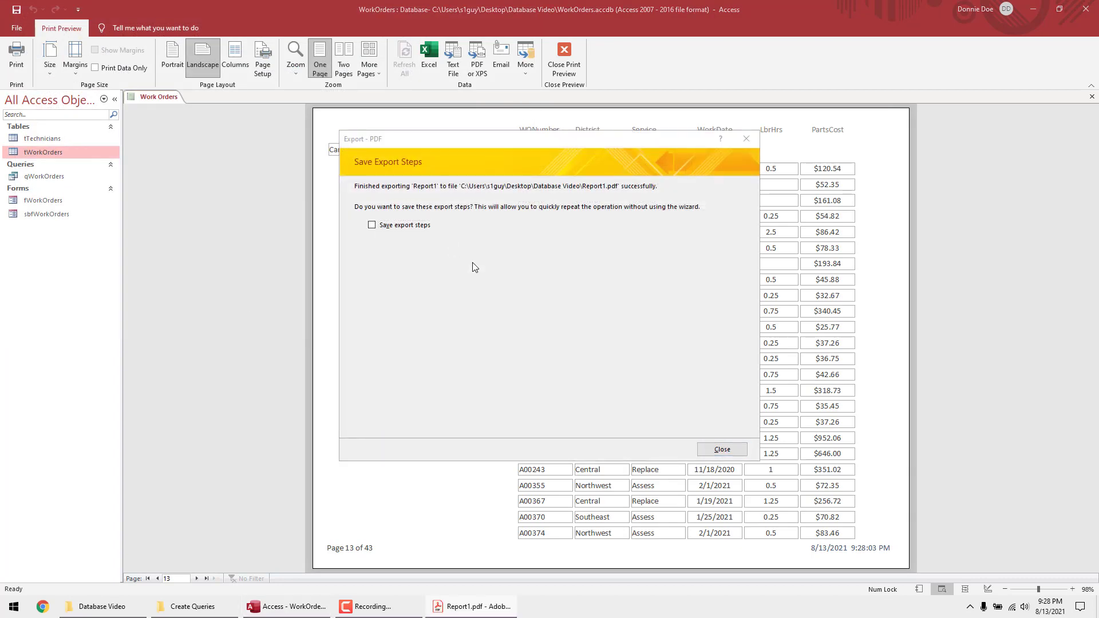
{"action": "left_click", "coordinate": [721, 449]}
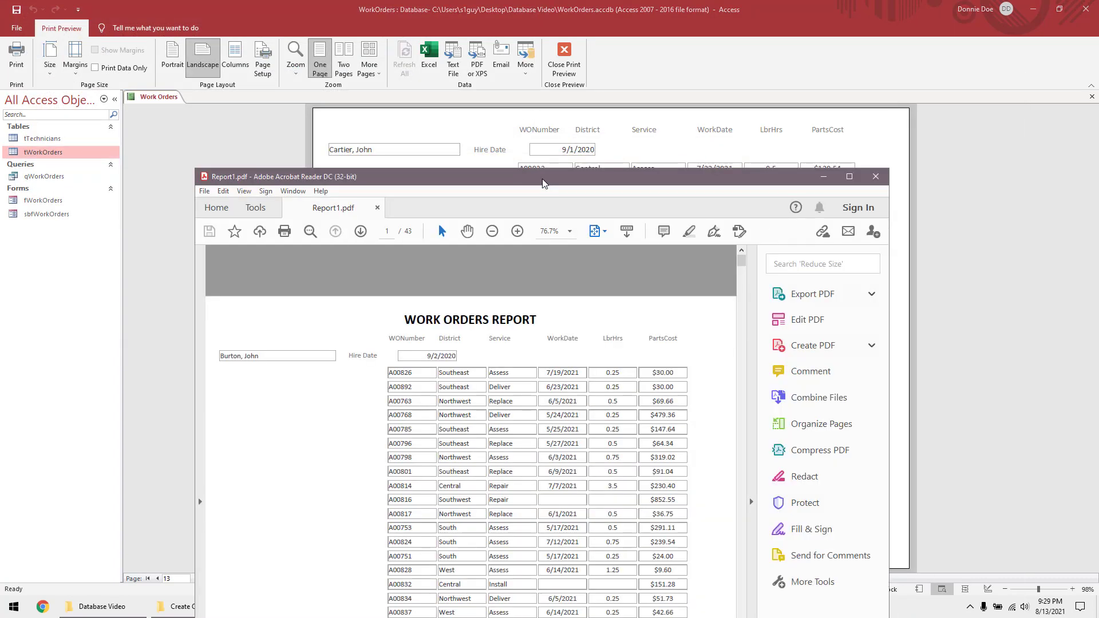
- Maximize Report1.pdf in Acrobat Reader, look through its pages down to page 8 and back, and close it
{"action": "double_click", "coordinate": [542, 182]}
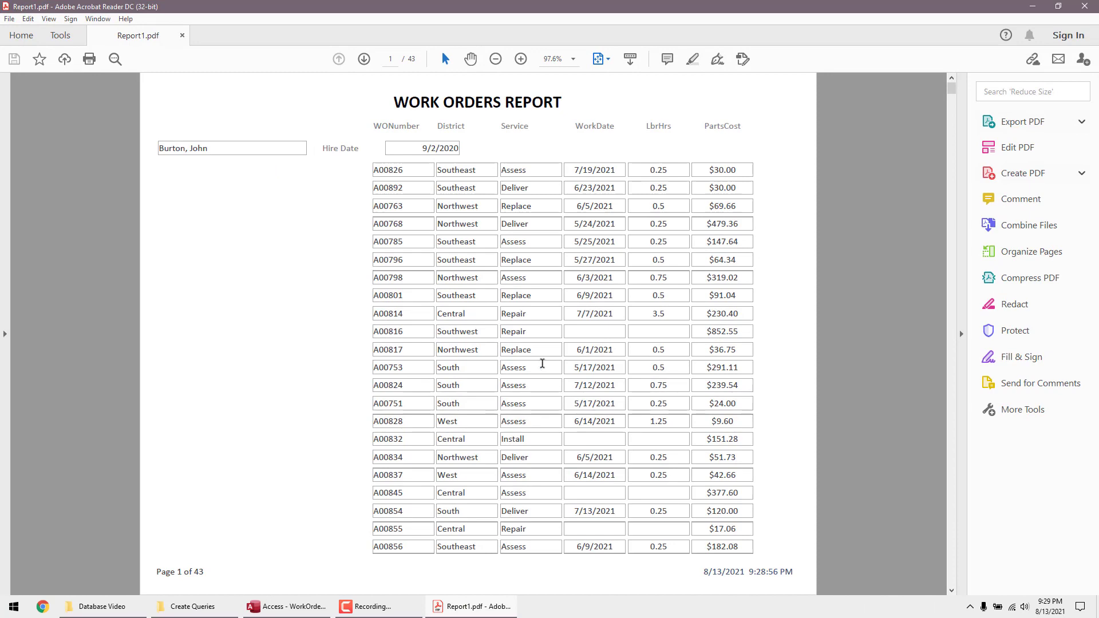
{"action": "scroll", "coordinate": [543, 363], "scroll_direction": "down", "scroll_amount": 20}
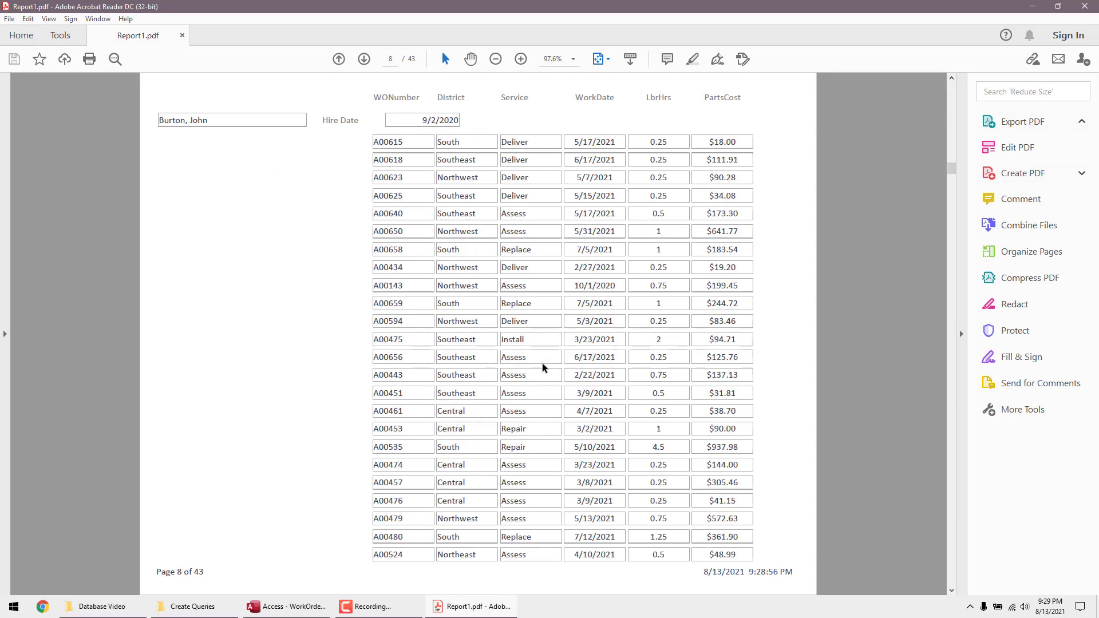
{"action": "scroll", "coordinate": [544, 352], "scroll_direction": "up", "scroll_amount": 20}
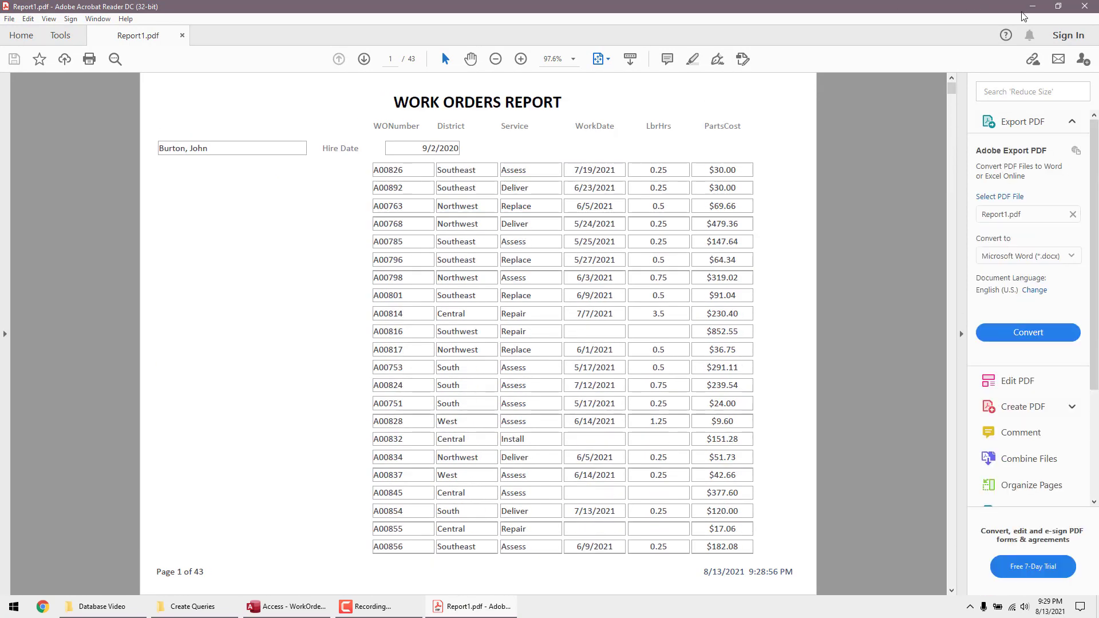
{"action": "left_click", "coordinate": [1081, 7]}
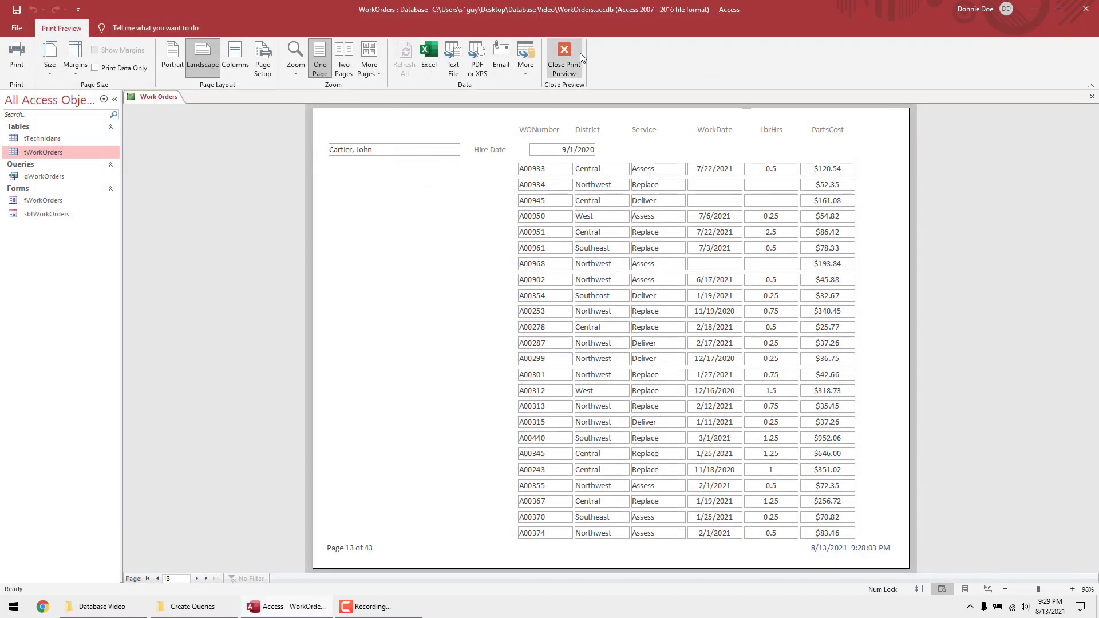
- Leave the print preview for Design View and open the properties of the Report Header section
{"action": "left_click", "coordinate": [576, 54]}
{"action": "double_click", "coordinate": [567, 122]}
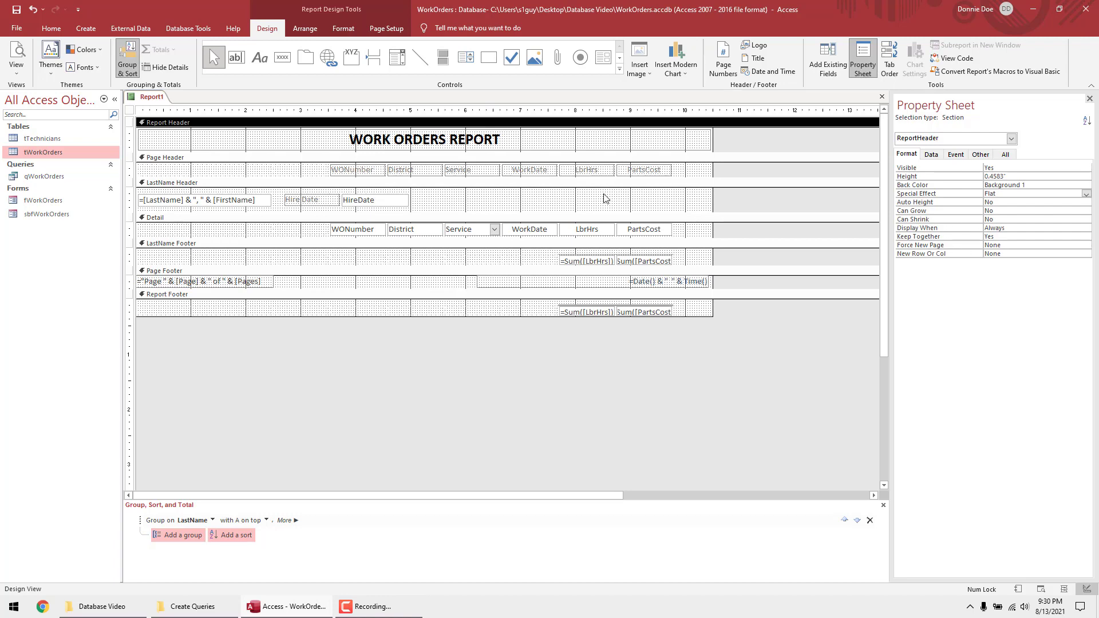
- Preview the report again, page forward to page 13, and return to the first page
{"action": "left_click", "coordinate": [16, 52]}
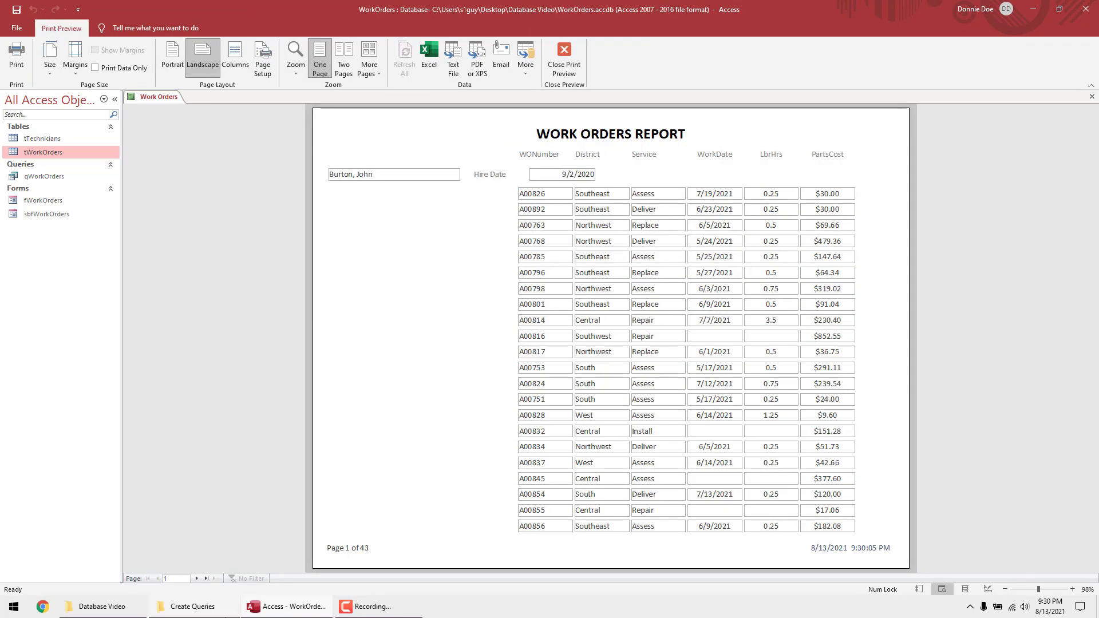
{"action": "left_click", "coordinate": [197, 579]}
{"action": "left_click", "coordinate": [197, 580]}
{"action": "left_click", "coordinate": [197, 580]}
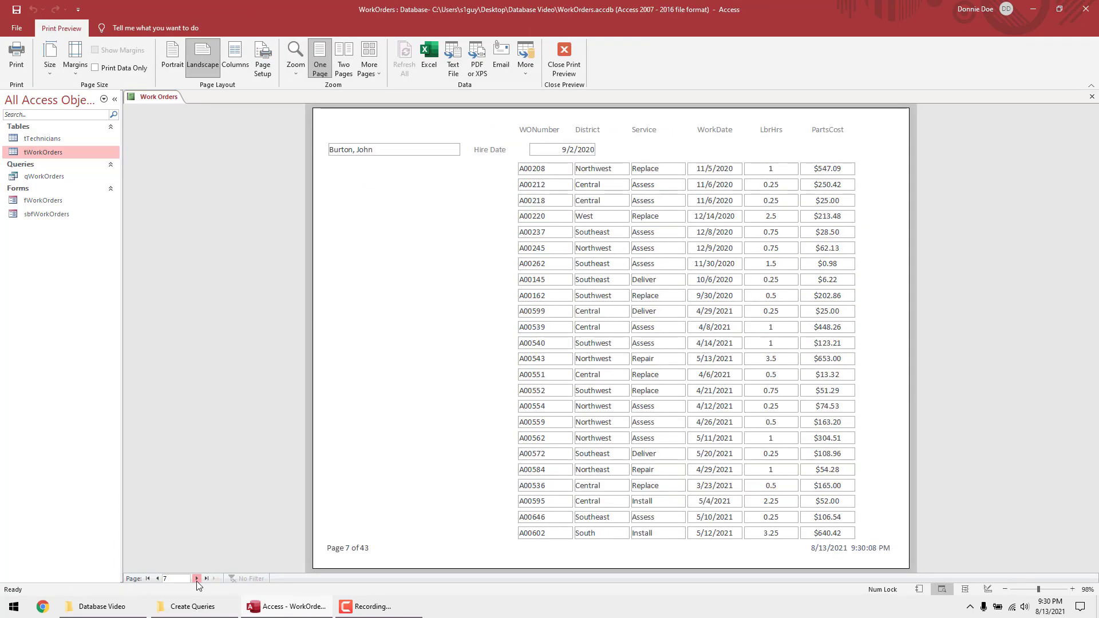
{"action": "left_click", "coordinate": [197, 580]}
{"action": "left_click", "coordinate": [197, 579]}
{"action": "left_click", "coordinate": [196, 579]}
{"action": "left_click", "coordinate": [197, 580]}
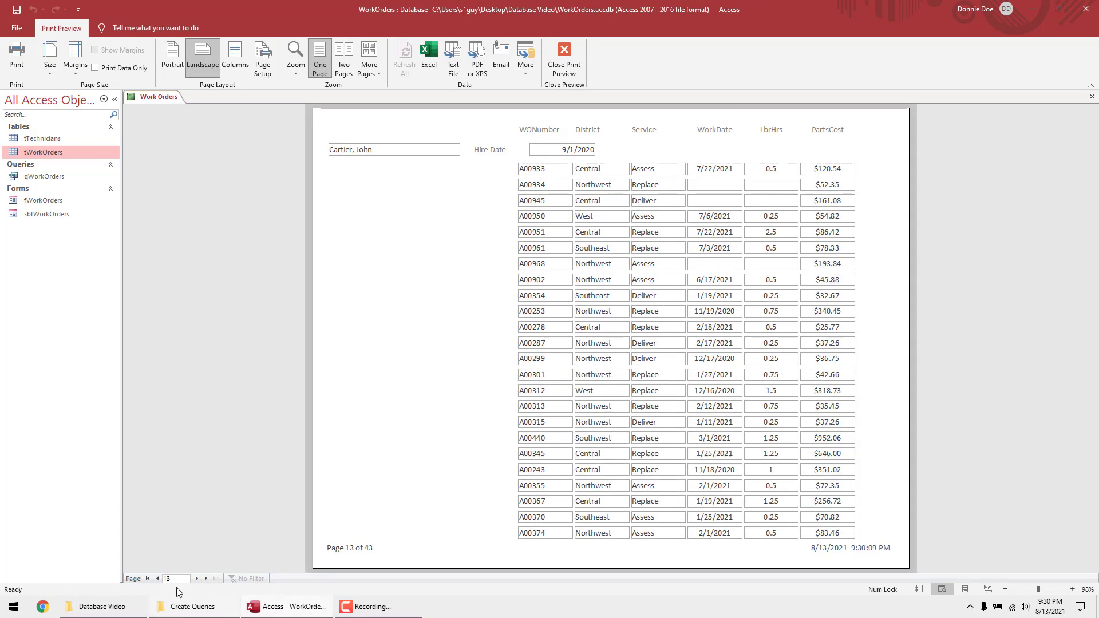
{"action": "left_click", "coordinate": [147, 579]}
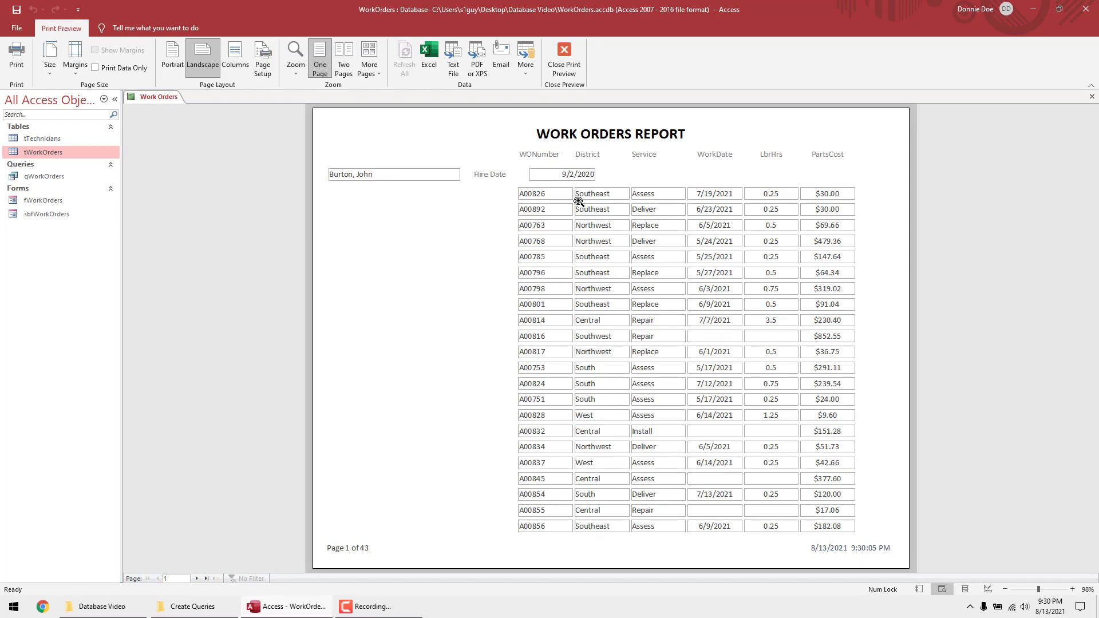
- Back in Design View, make the Page Header section taller and move its column labels down near the section's lower edge
{"action": "left_click", "coordinate": [565, 52]}
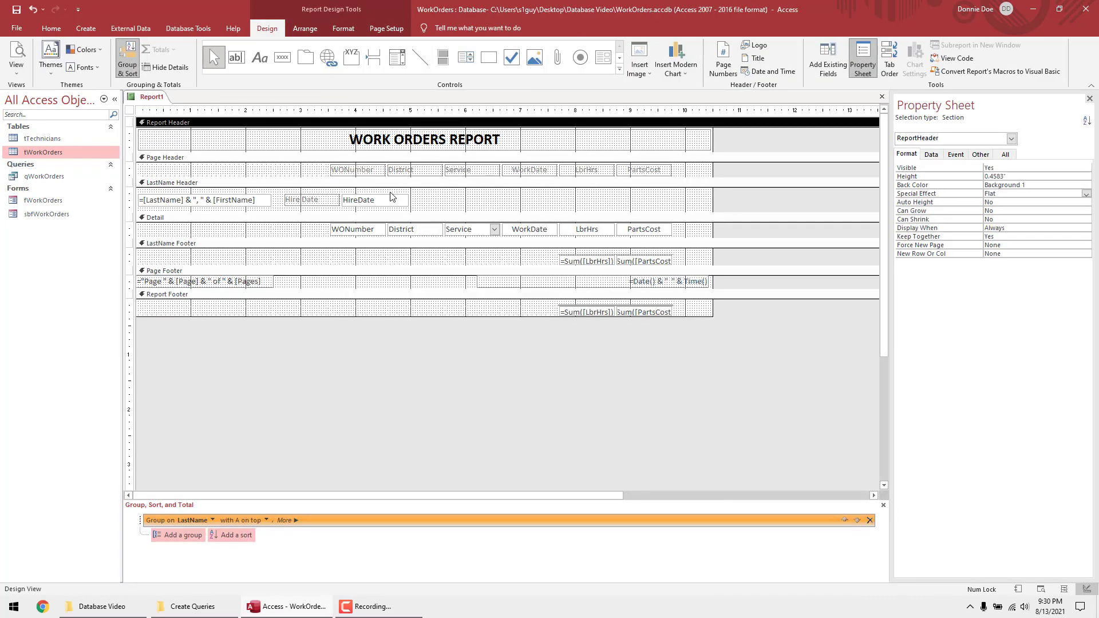
{"action": "left_click_drag", "start_coordinate": [412, 178], "coordinate": [411, 227]}
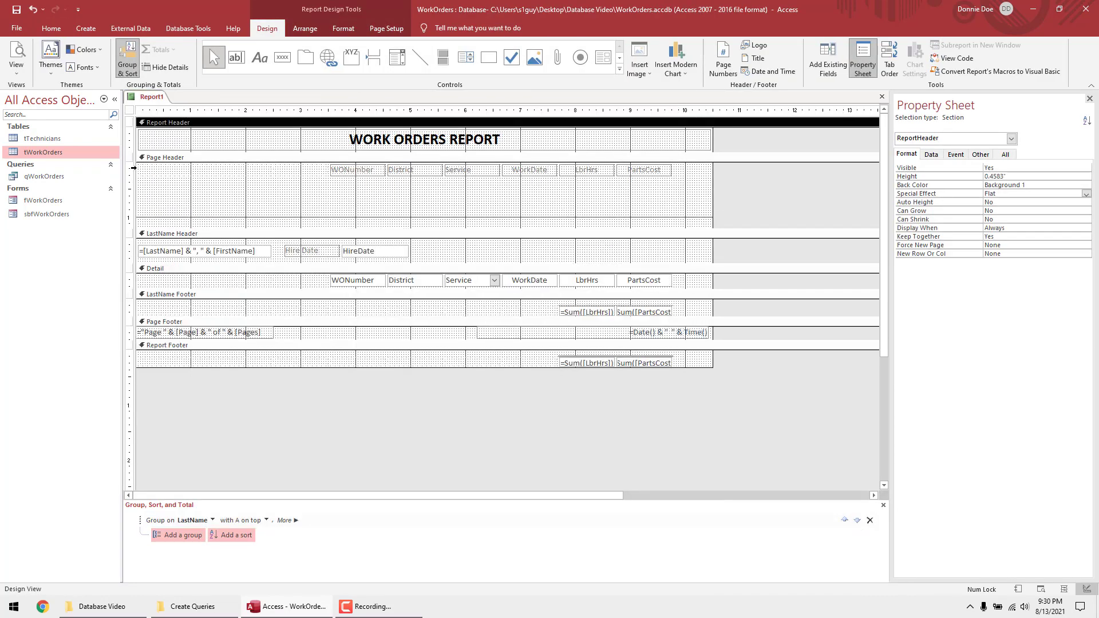
{"action": "left_click", "coordinate": [133, 167]}
{"action": "left_click_drag", "start_coordinate": [209, 171], "coordinate": [208, 218]}
- Move the WORK ORDERS REPORT title from the Report Header into the Page Header and preview the report's first few pages
{"action": "left_click", "coordinate": [389, 142]}
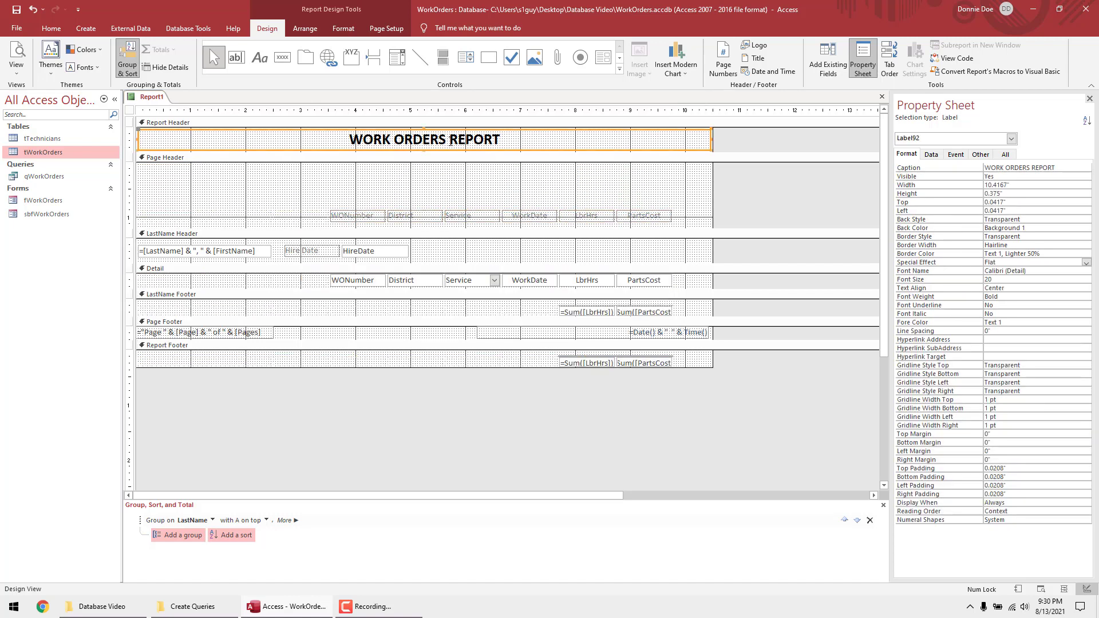
{"action": "left_click_drag", "start_coordinate": [455, 150], "coordinate": [456, 190]}
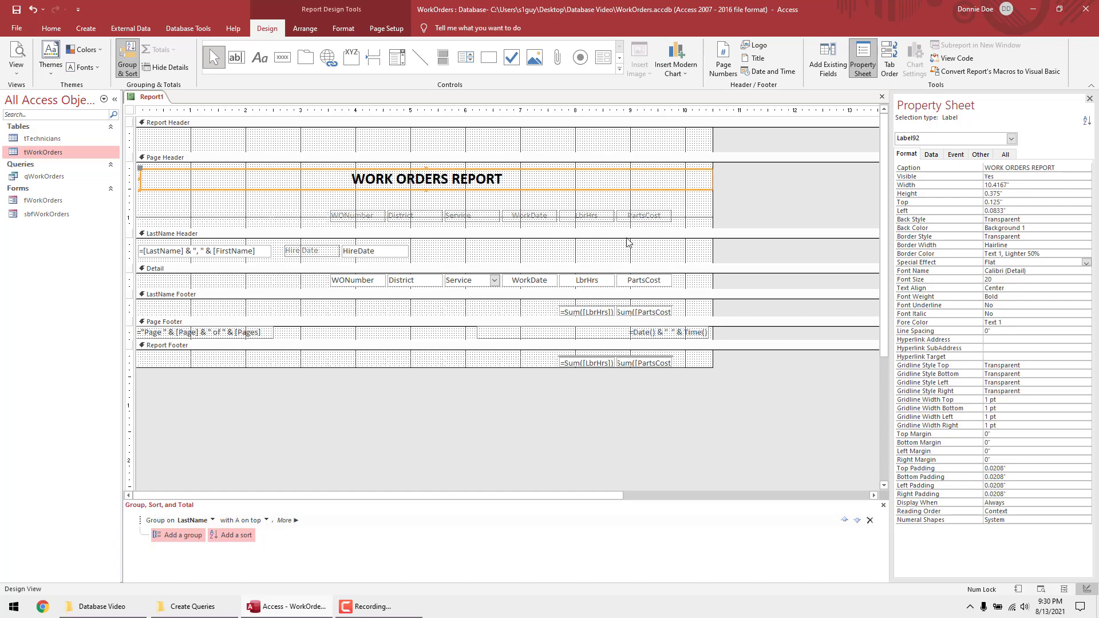
{"action": "left_click", "coordinate": [17, 53]}
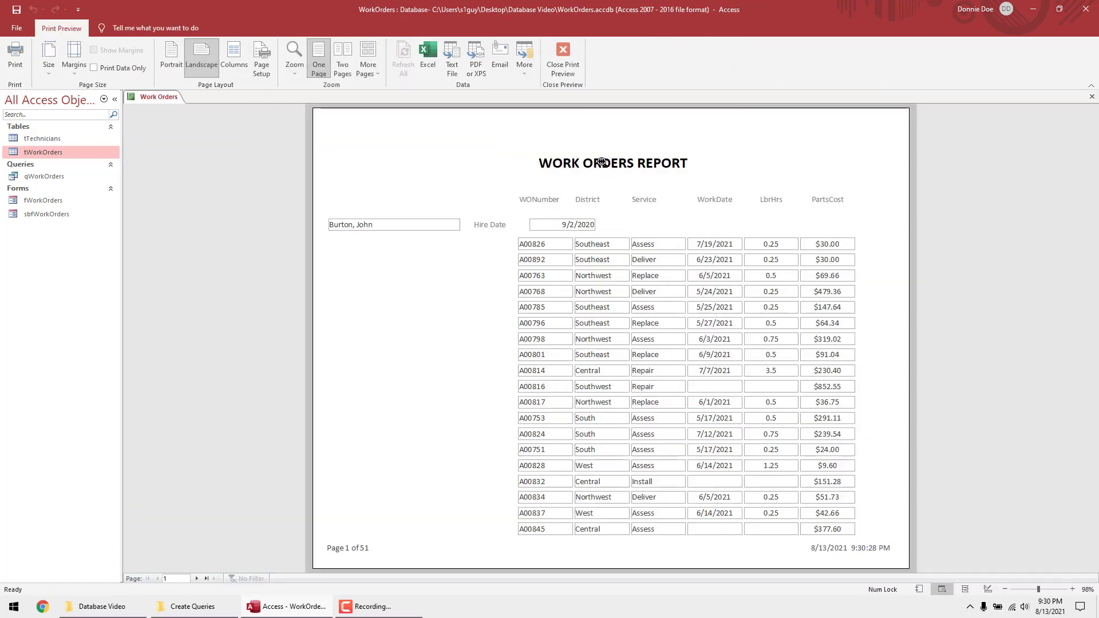
{"action": "left_click", "coordinate": [195, 579]}
{"action": "left_click", "coordinate": [195, 579]}
{"action": "left_click", "coordinate": [195, 579]}
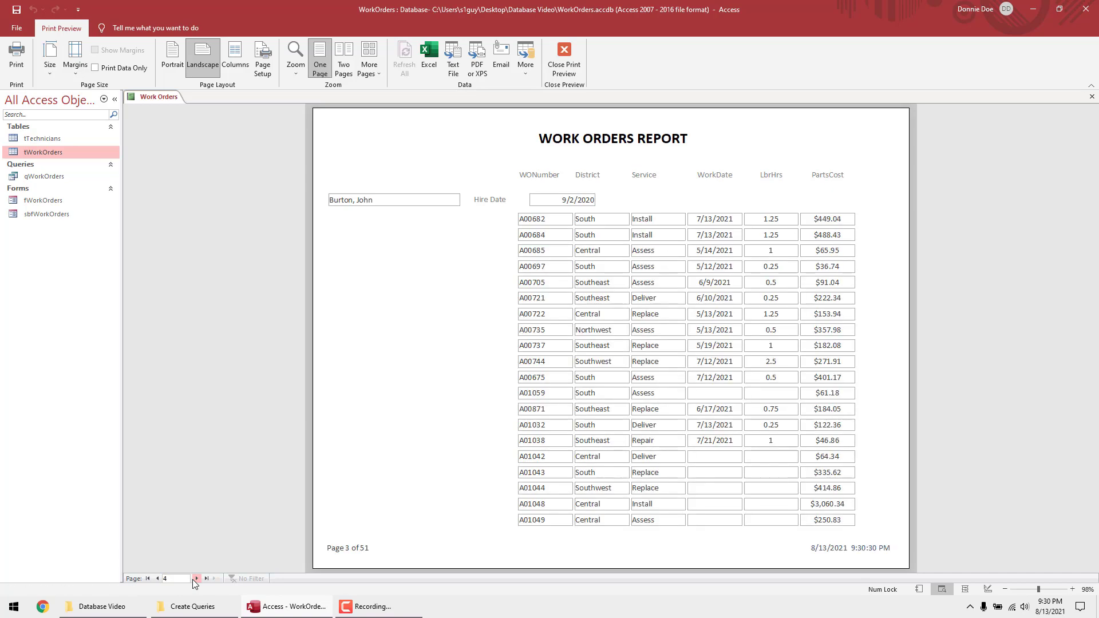
{"action": "left_click", "coordinate": [195, 578]}
- Return to Design View, move the title back into the Report Header and the column labels back up in the Page Header
{"action": "left_click", "coordinate": [563, 57]}
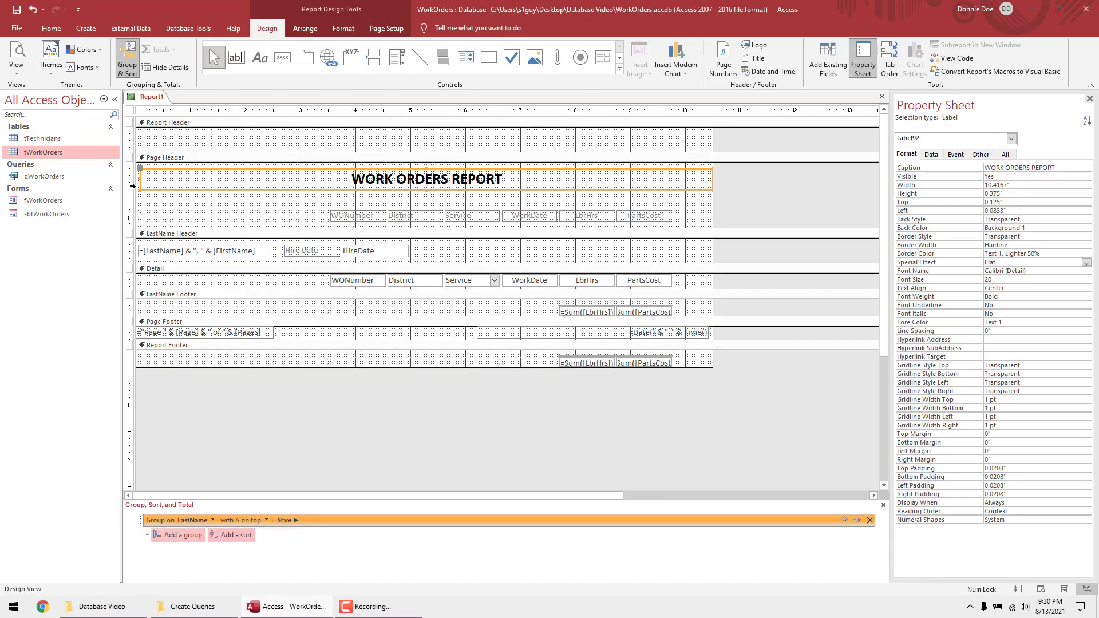
{"action": "left_click_drag", "start_coordinate": [193, 170], "coordinate": [191, 142]}
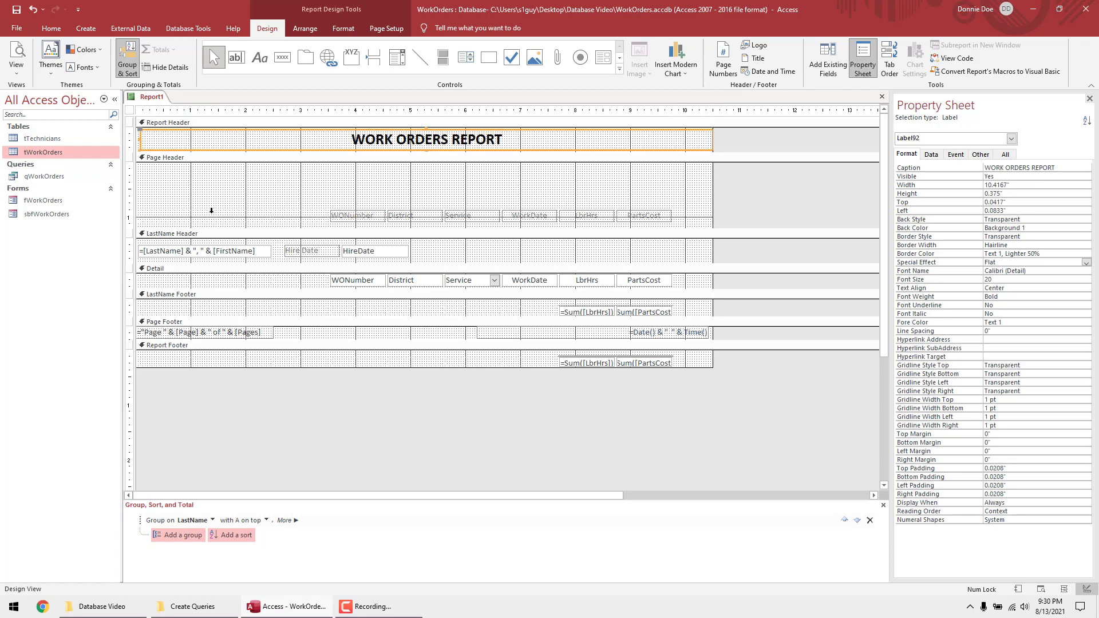
{"action": "left_click", "coordinate": [131, 222]}
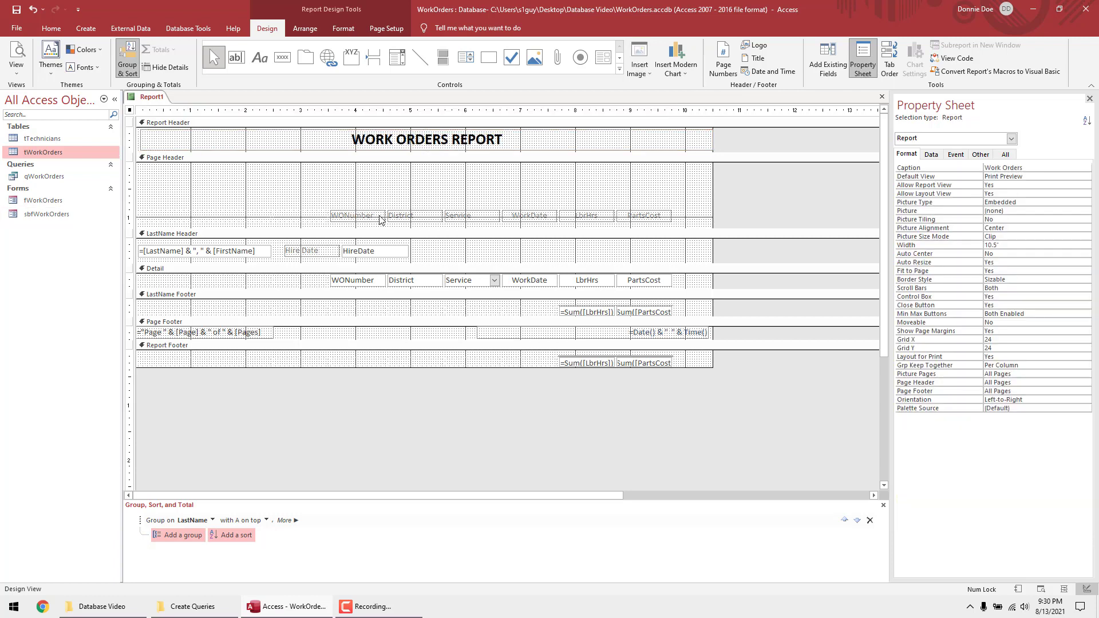
{"action": "left_click", "coordinate": [130, 217]}
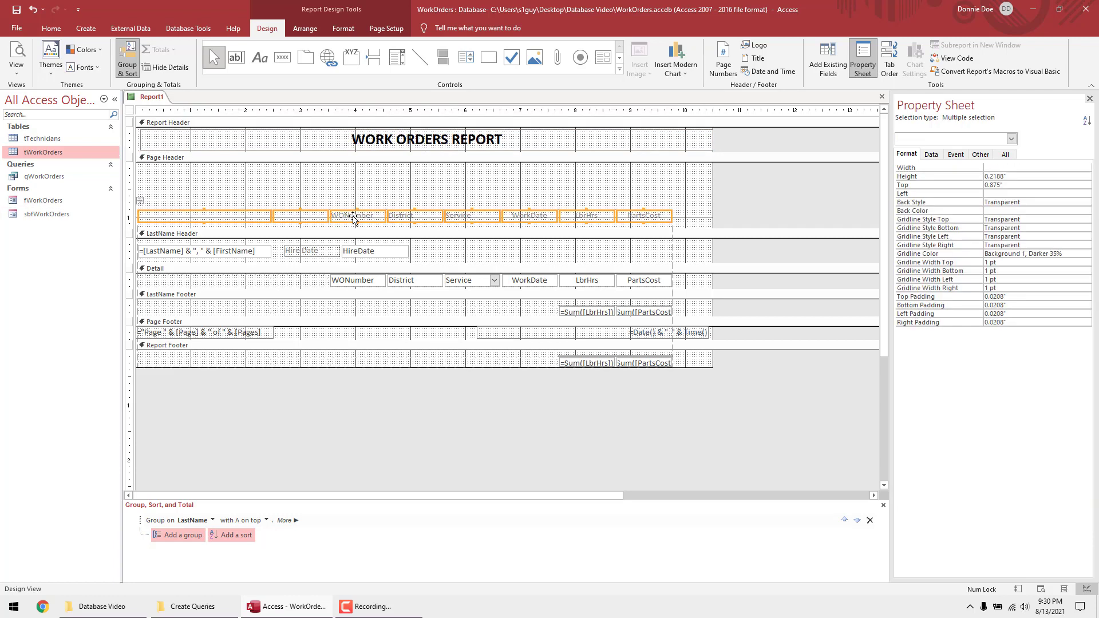
{"action": "left_click_drag", "start_coordinate": [353, 220], "coordinate": [352, 179]}
- Preview the report again and save it under the name rWorkOrders
{"action": "left_click", "coordinate": [15, 56]}
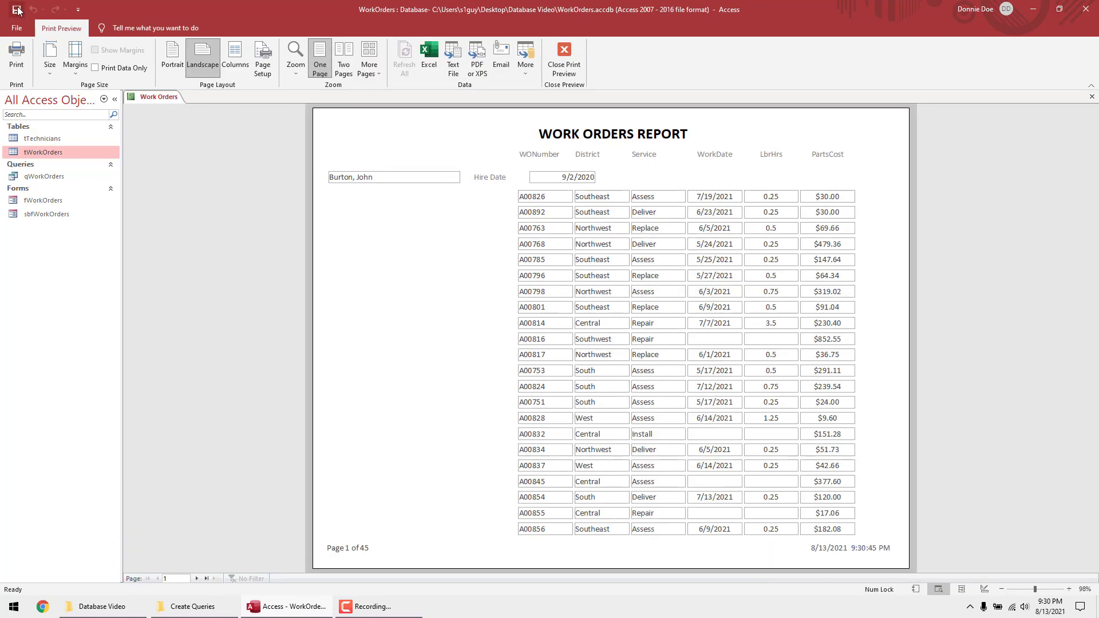
{"action": "key", "text": "ctrl+s"}
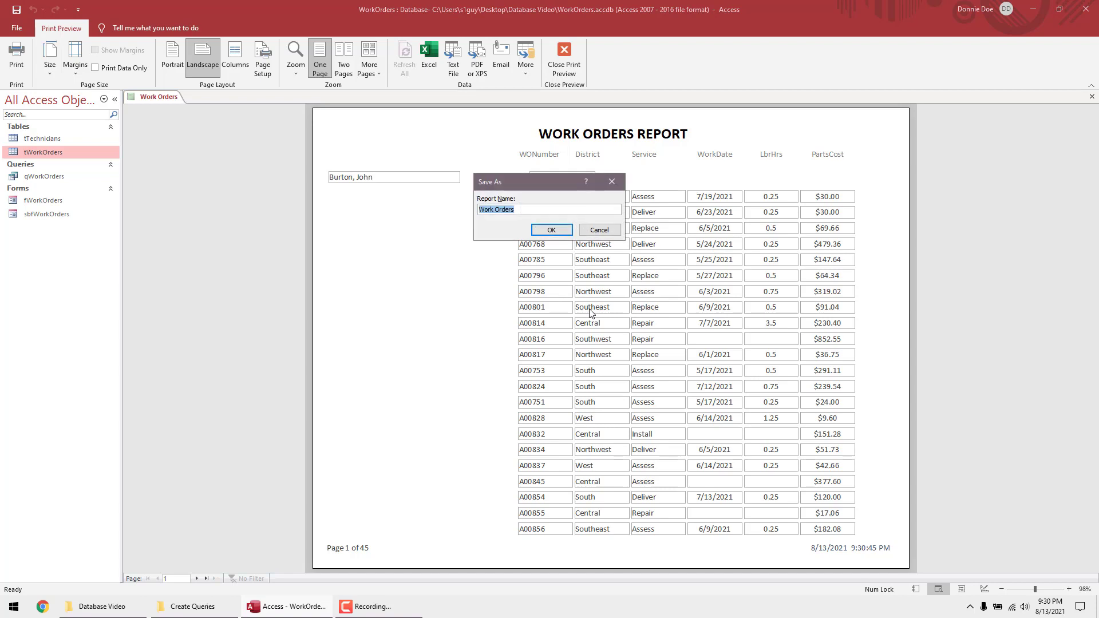
{"action": "type", "text": "rWorkOrder"}
{"action": "key", "text": "Return"}
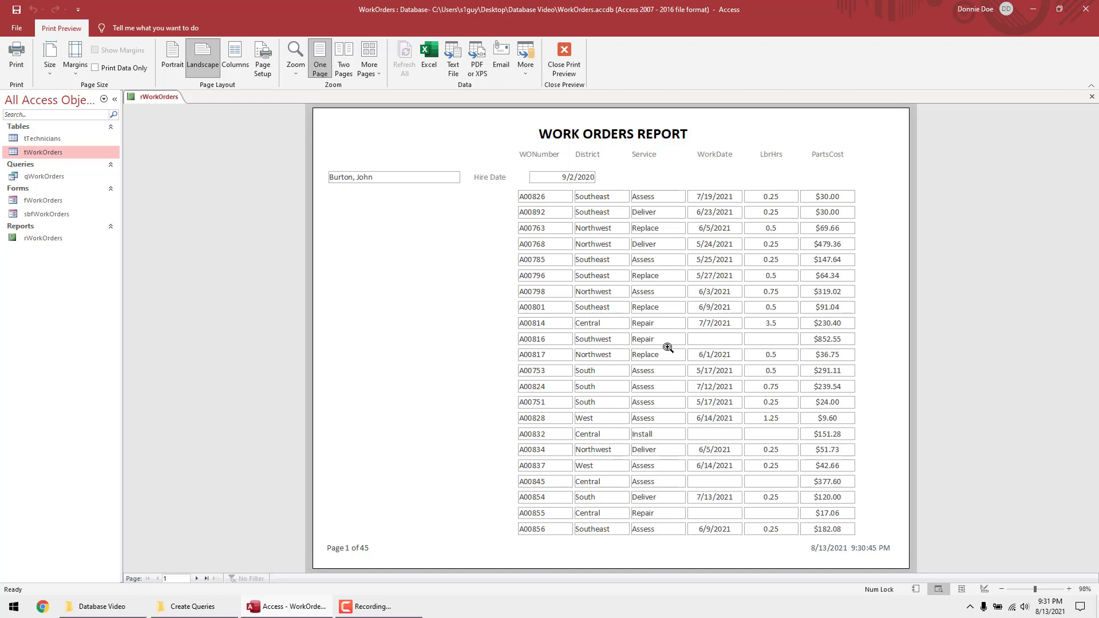
- Switch to the Database Video folder and open sampledataworkorders.xlsx in Excel
{"action": "left_click", "coordinate": [132, 607]}
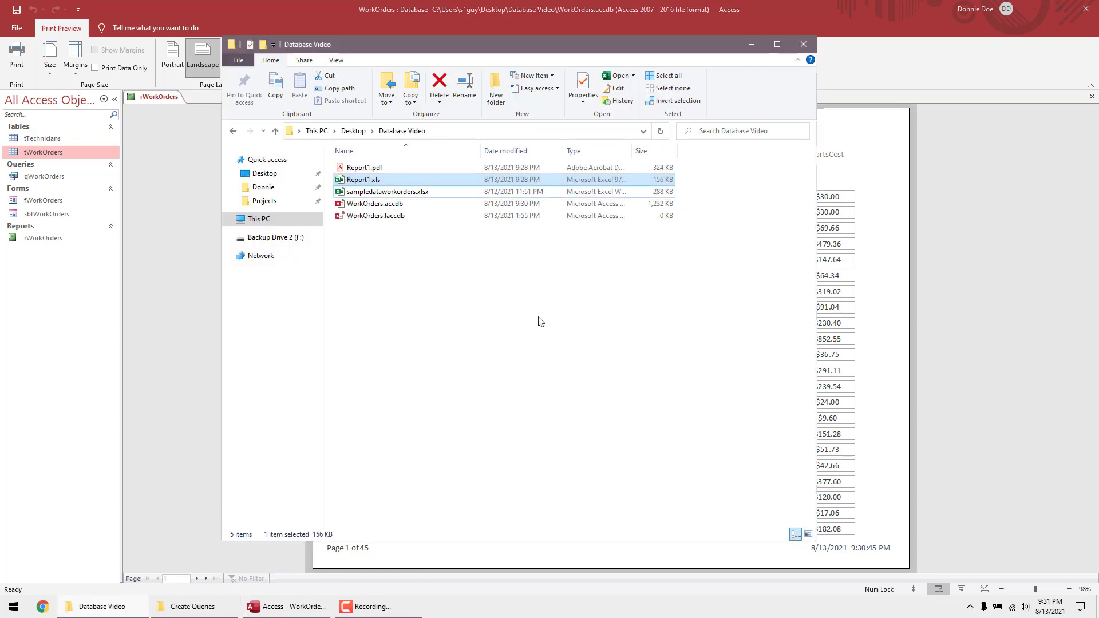
{"action": "left_click", "coordinate": [366, 216]}
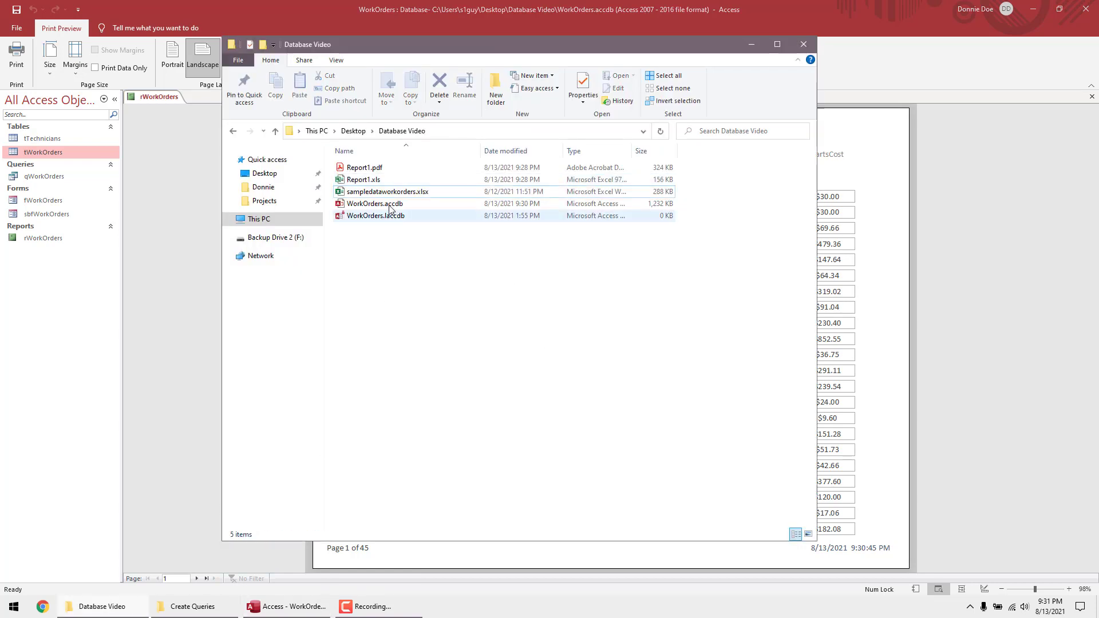
{"action": "left_click", "coordinate": [385, 193]}
{"action": "double_click", "coordinate": [385, 193]}
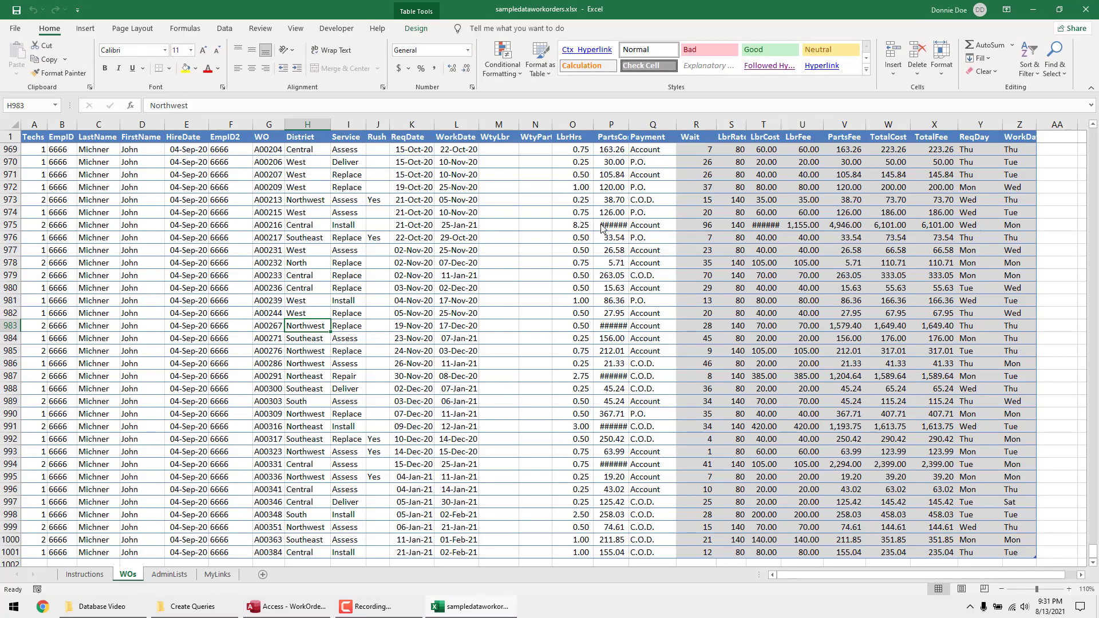
- Examine the technician data on the WOs sheet by selecting the EmpID through HireDate columns
{"action": "left_click", "coordinate": [129, 296]}
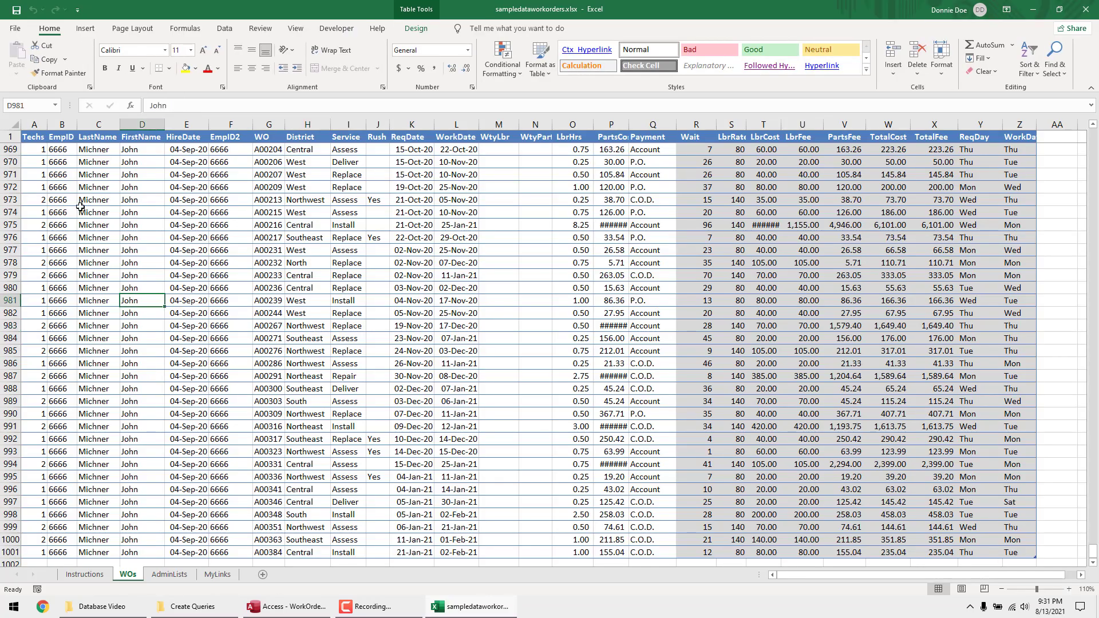
{"action": "scroll", "coordinate": [80, 206], "scroll_direction": "up", "scroll_amount": 2}
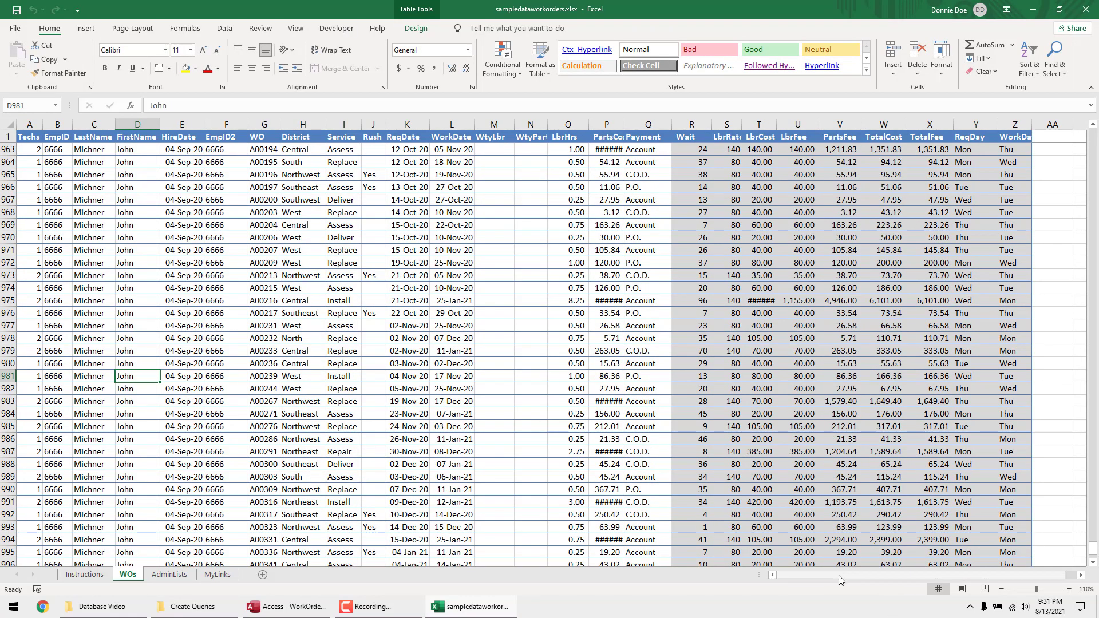
{"action": "left_click", "coordinate": [66, 148]}
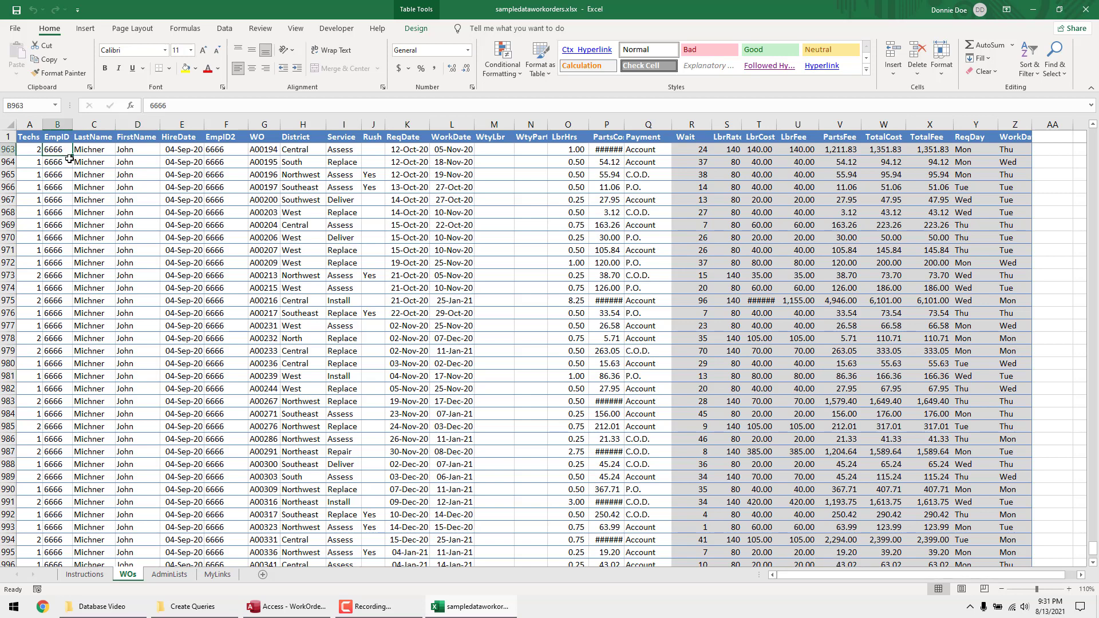
{"action": "left_click", "coordinate": [58, 124]}
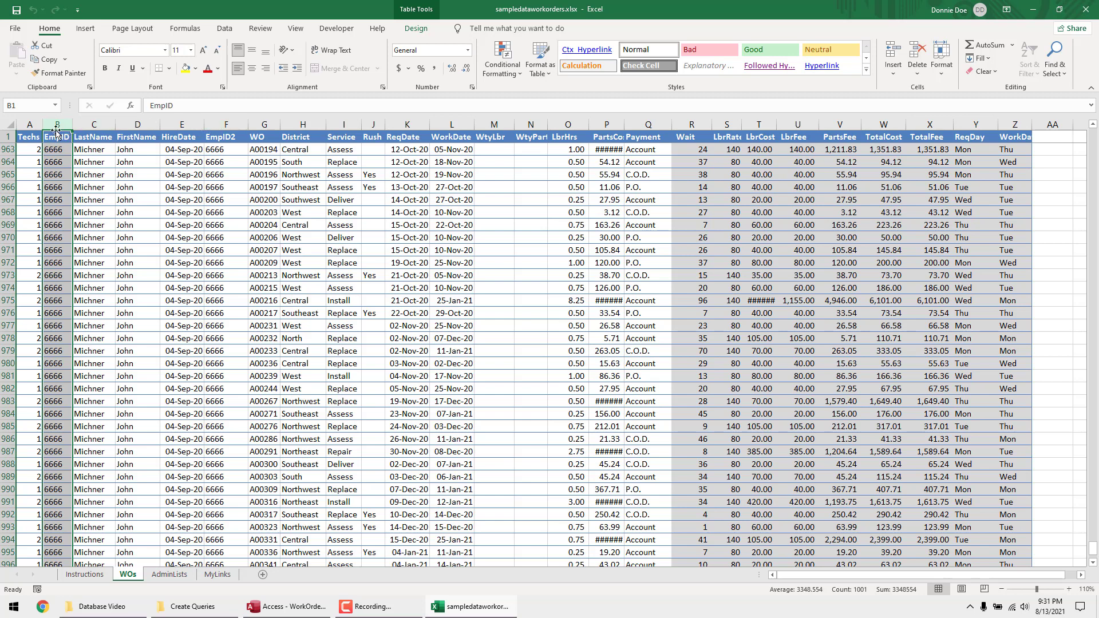
{"action": "left_click_drag", "start_coordinate": [55, 126], "coordinate": [193, 127]}
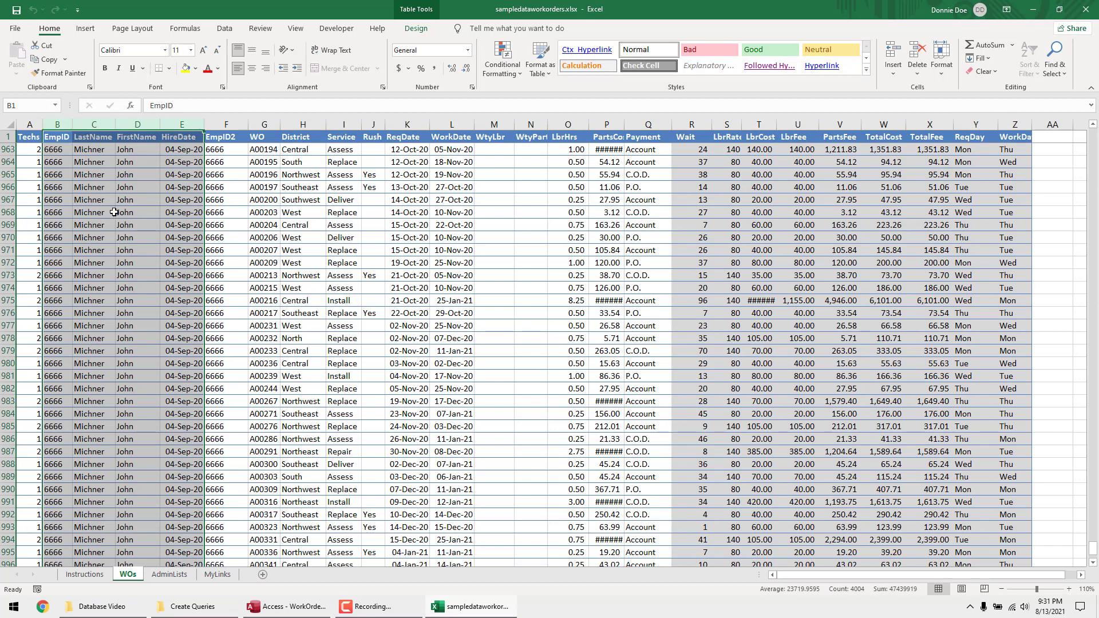
- Select the EmpID2 through Payment columns to examine the work order data
{"action": "left_click", "coordinate": [226, 124]}
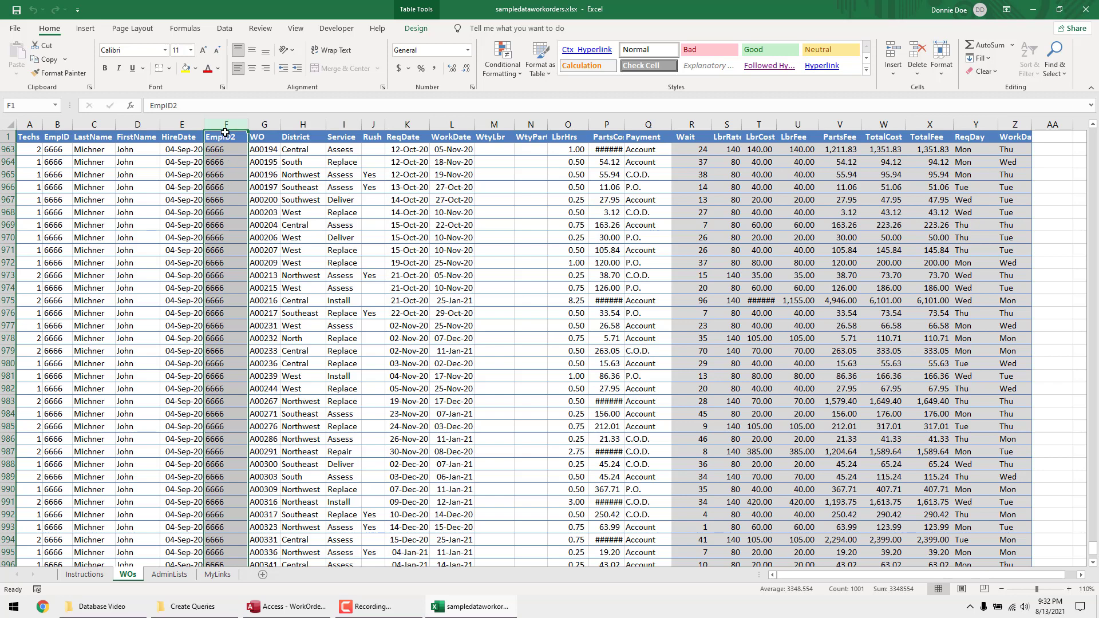
{"action": "left_click", "coordinate": [228, 128]}
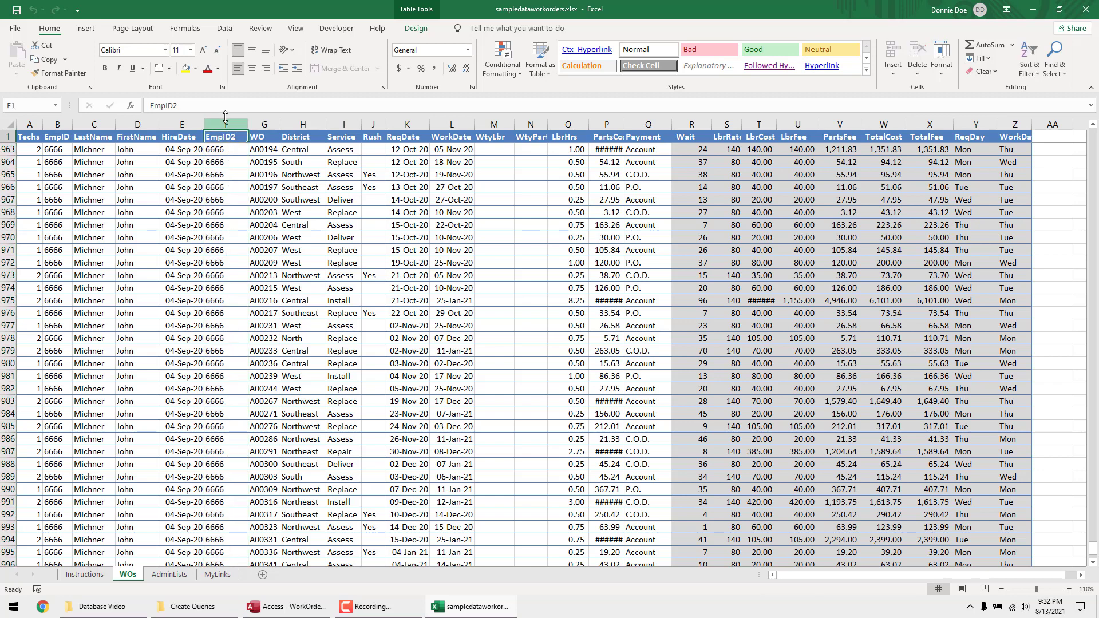
{"action": "left_click_drag", "start_coordinate": [228, 128], "coordinate": [643, 125]}
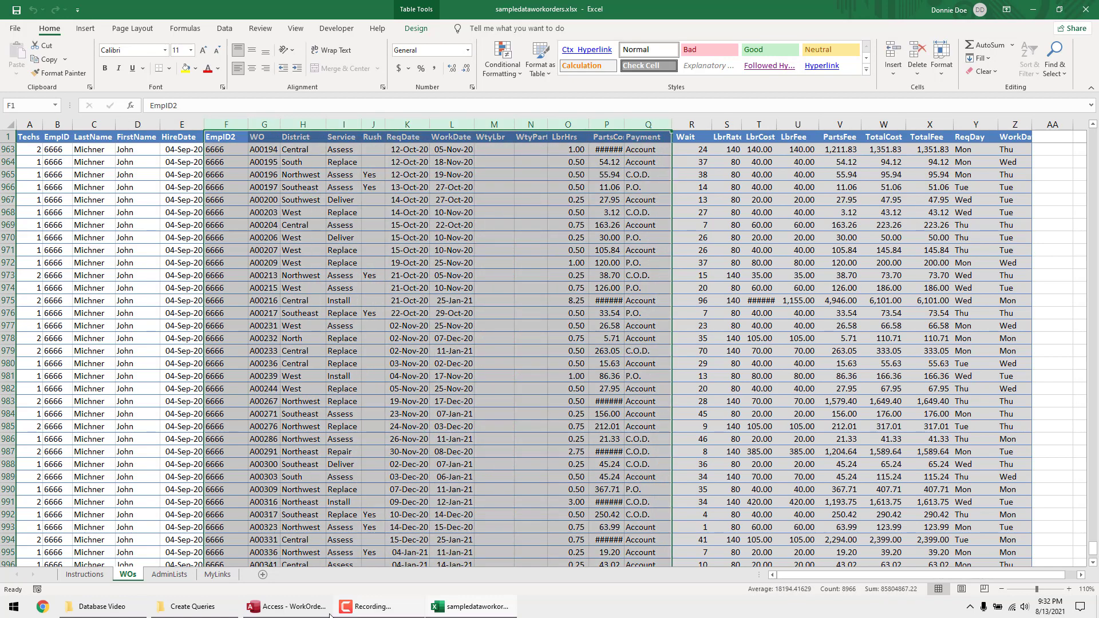
- Switch back to Access, open the qWorkOrders query and look through its records
{"action": "left_click", "coordinate": [308, 608]}
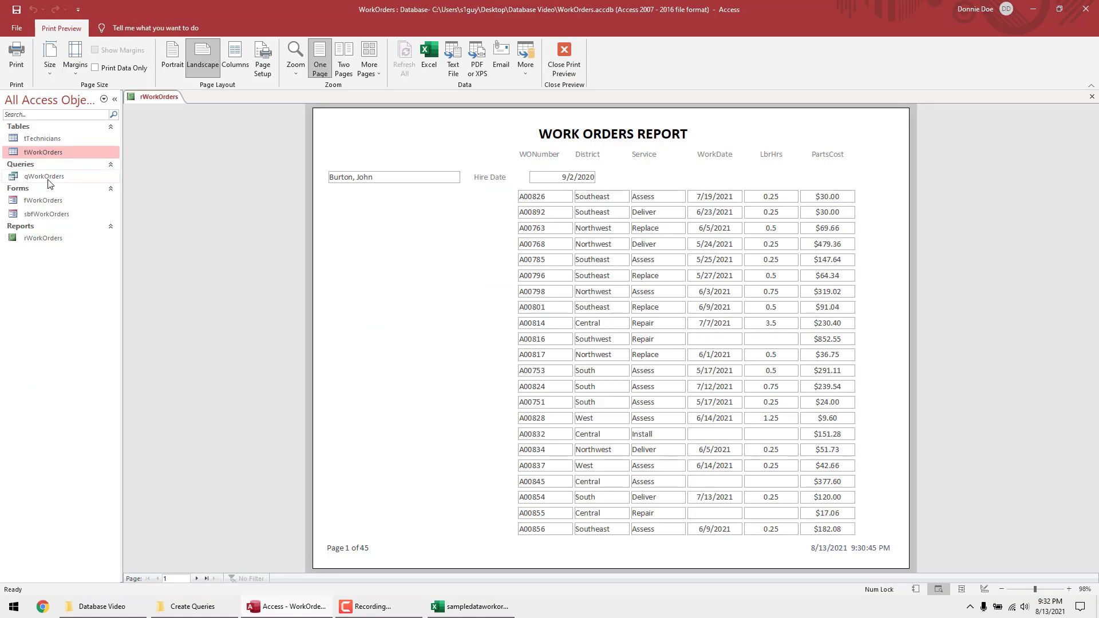
{"action": "double_click", "coordinate": [47, 177]}
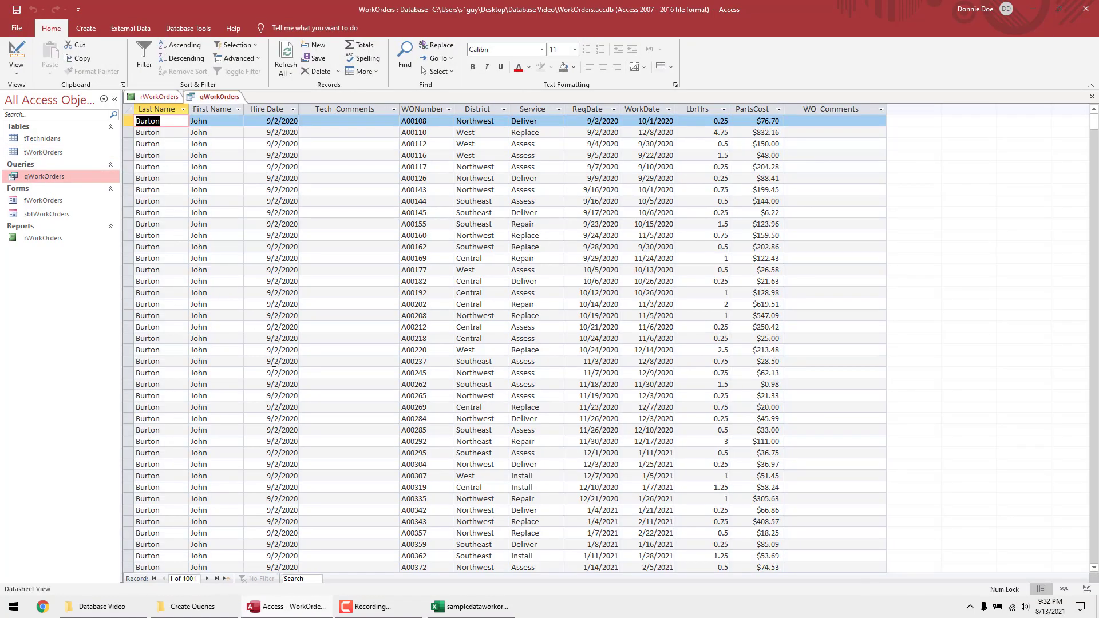
{"action": "scroll", "coordinate": [273, 362], "scroll_direction": "down", "scroll_amount": 7}
{"action": "scroll", "coordinate": [273, 362], "scroll_direction": "down", "scroll_amount": 4}
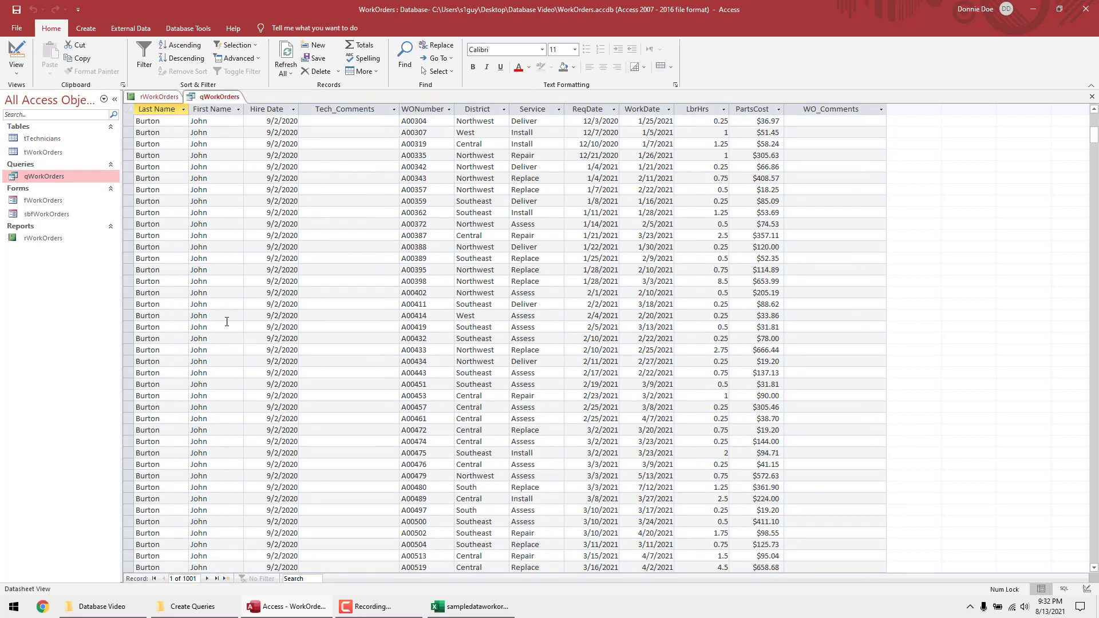
- Open the tTechnicians table, view the first technician's related work orders, and close both the table and the qWorkOrders query
{"action": "left_click", "coordinate": [61, 144]}
{"action": "double_click", "coordinate": [61, 147]}
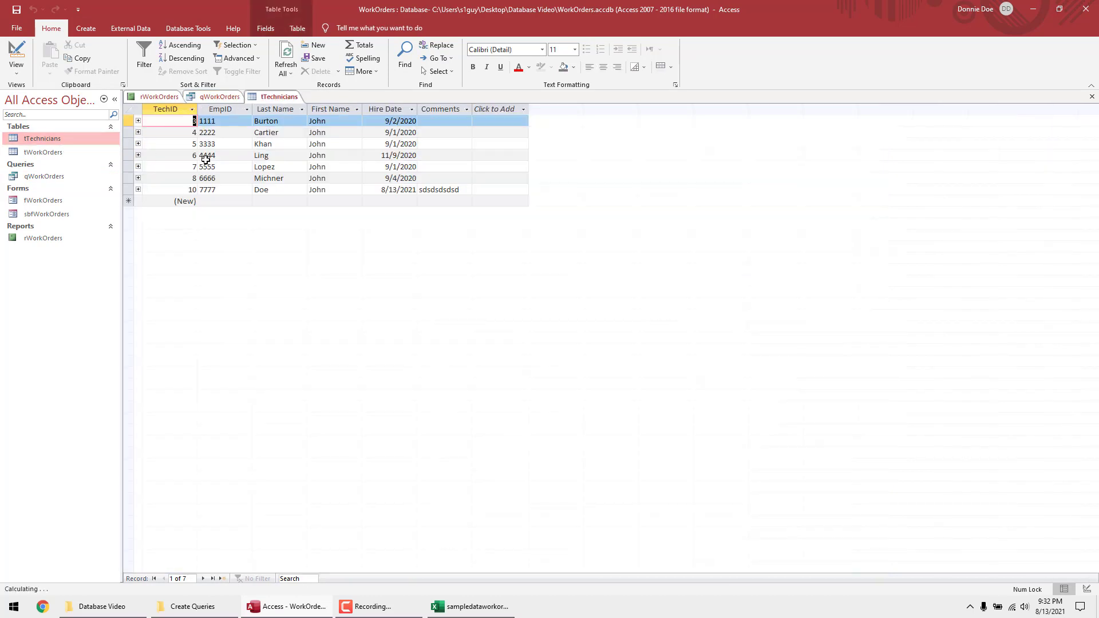
{"action": "left_click", "coordinate": [138, 121]}
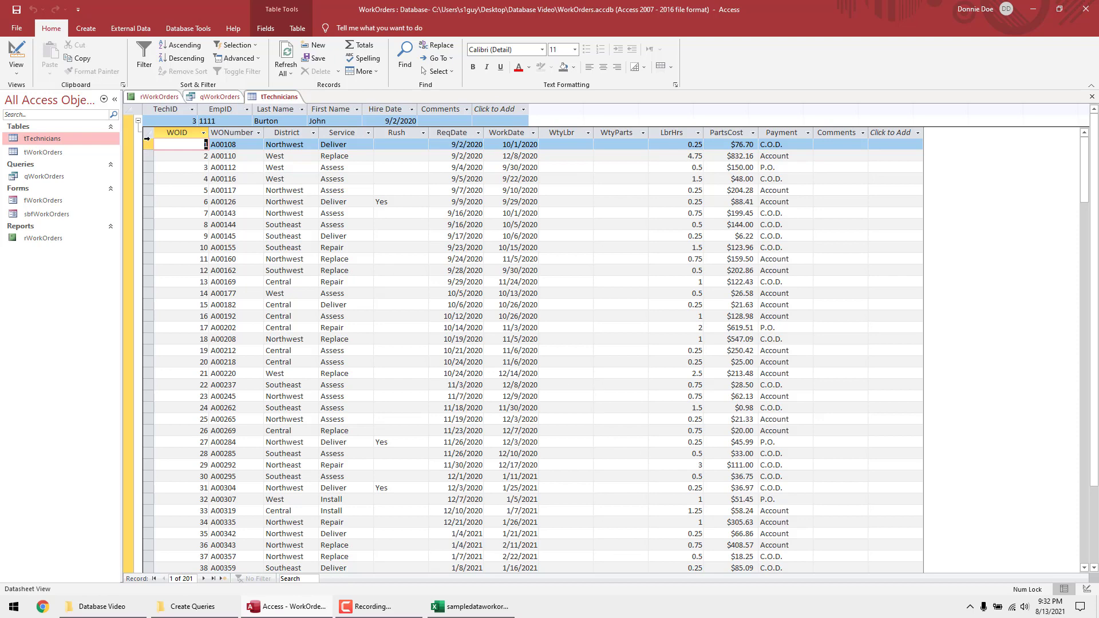
{"action": "left_click", "coordinate": [137, 120]}
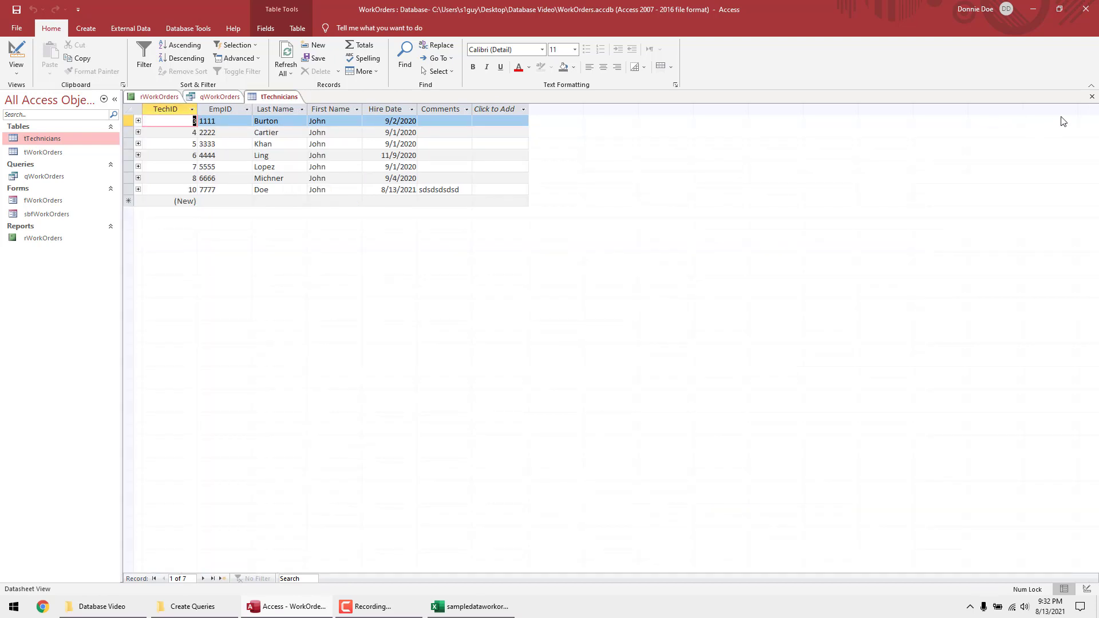
{"action": "left_click", "coordinate": [1090, 97]}
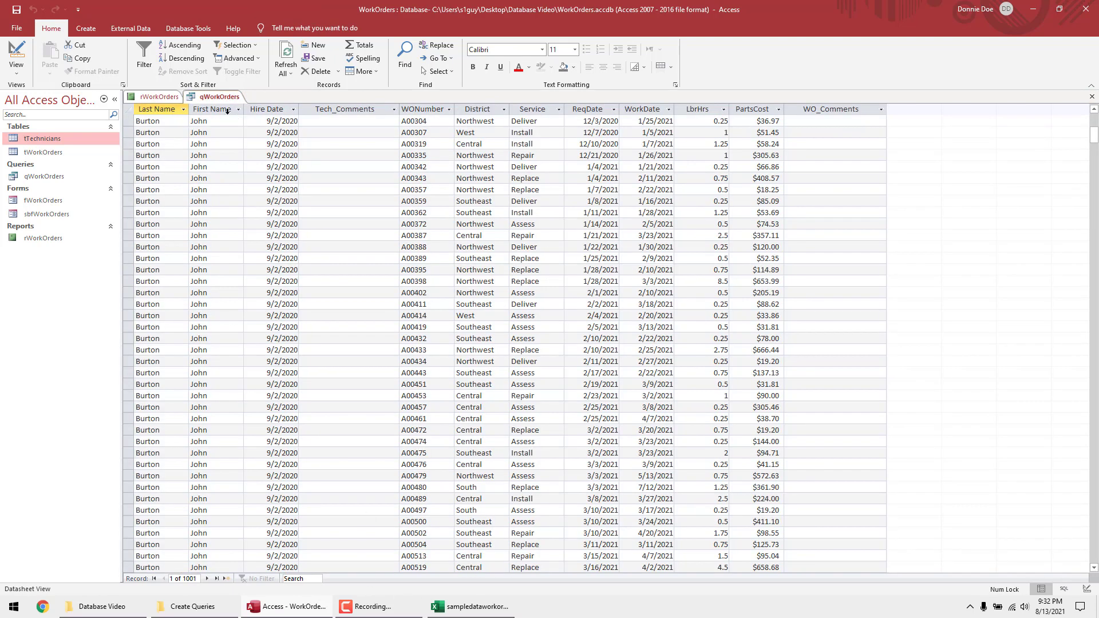
{"action": "left_click", "coordinate": [1091, 96]}
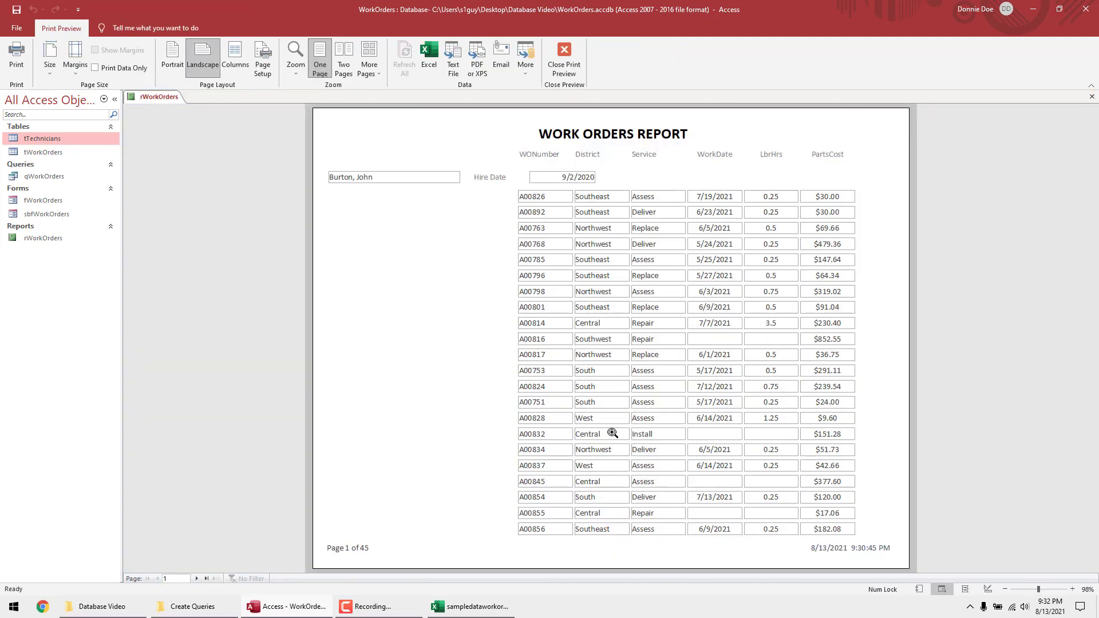